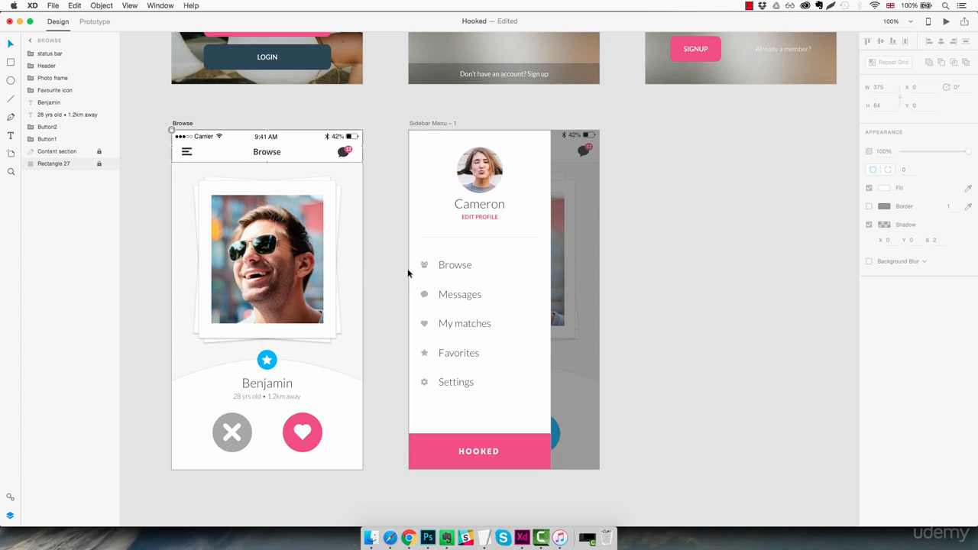
Delete the Sidebar Menu – 1 artboard and put a duplicate of the Browse artboard in its place.
{"action": "left_click", "coordinate": [686, 265]}
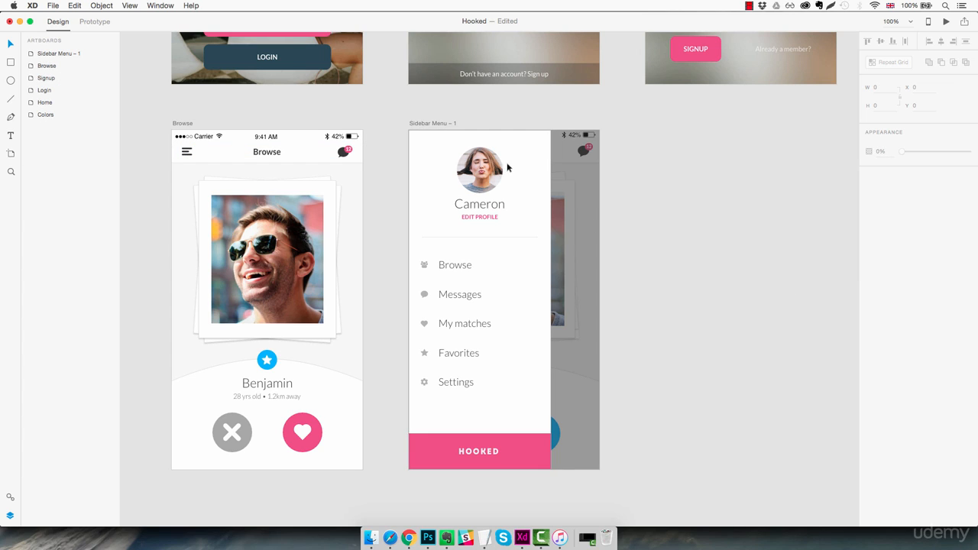
{"action": "left_click", "coordinate": [440, 125]}
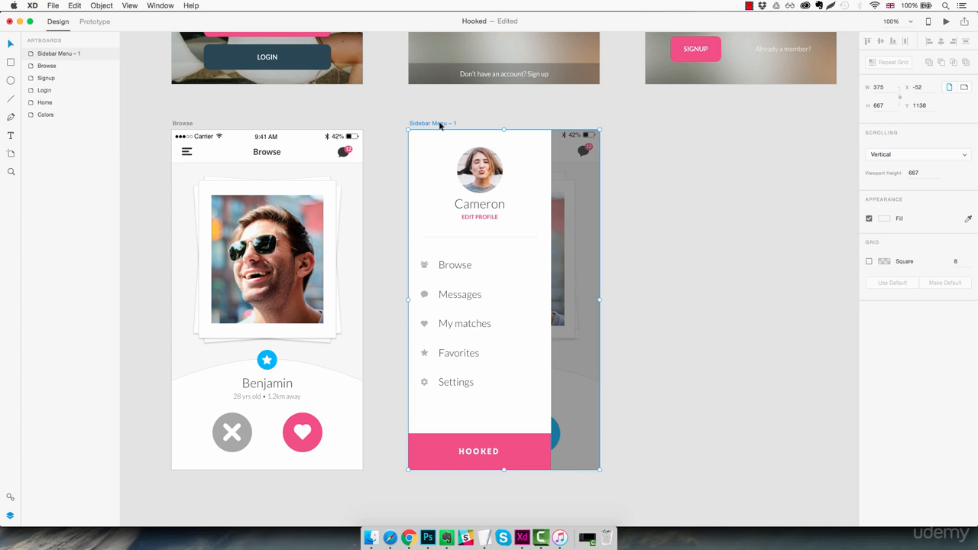
{"action": "key", "text": "Delete"}
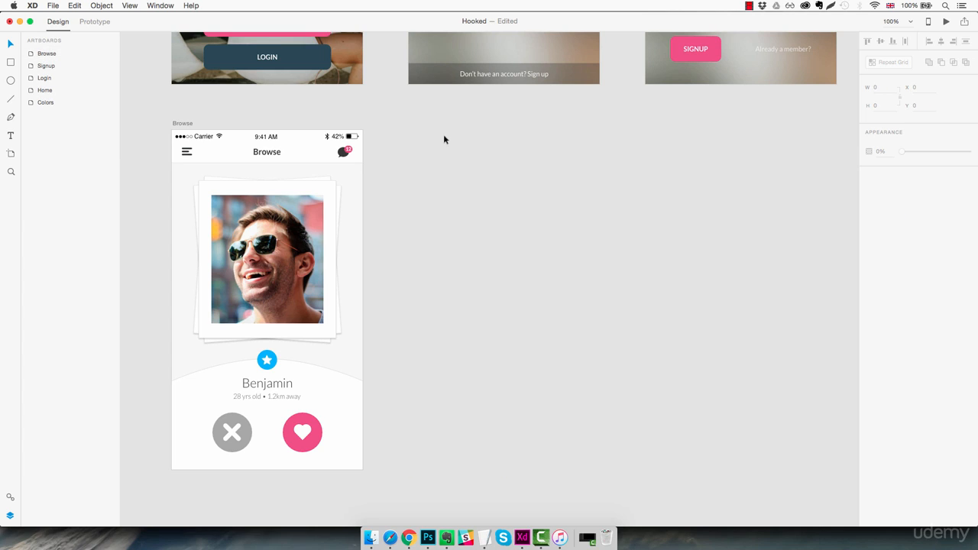
{"action": "left_click", "coordinate": [181, 124]}
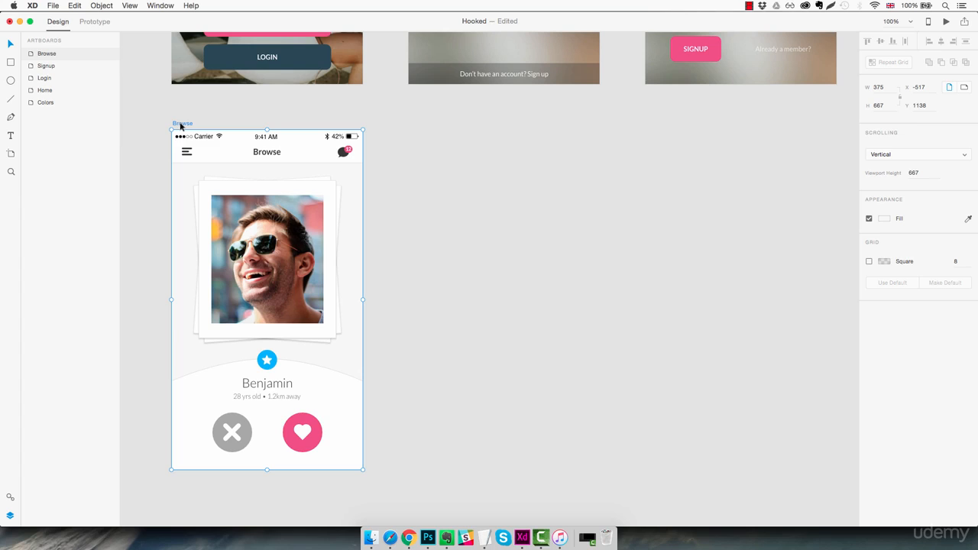
{"action": "left_click_drag", "start_coordinate": [180, 124], "coordinate": [417, 123]}
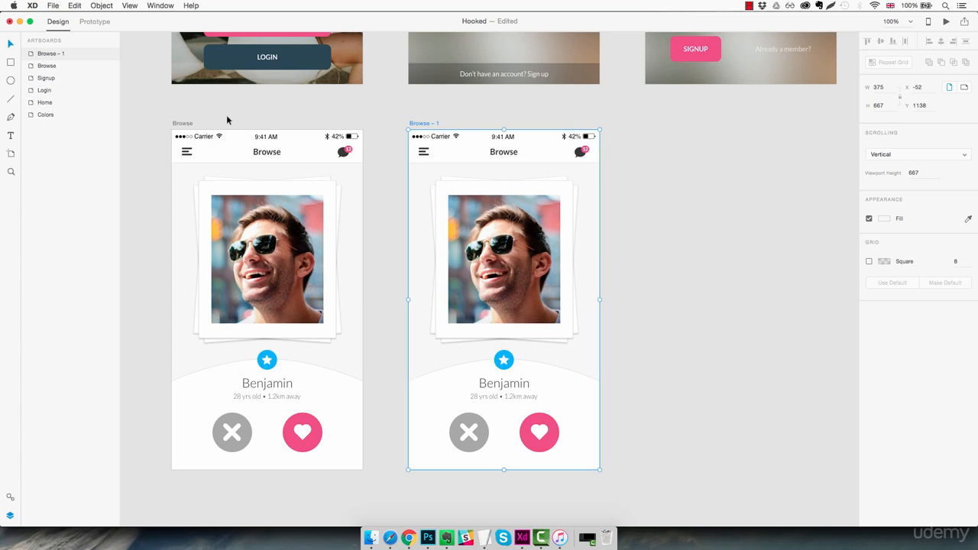
Lock all the layers on the duplicated Browse artboard, from the status bar down to the header rectangle.
{"action": "left_click", "coordinate": [475, 166]}
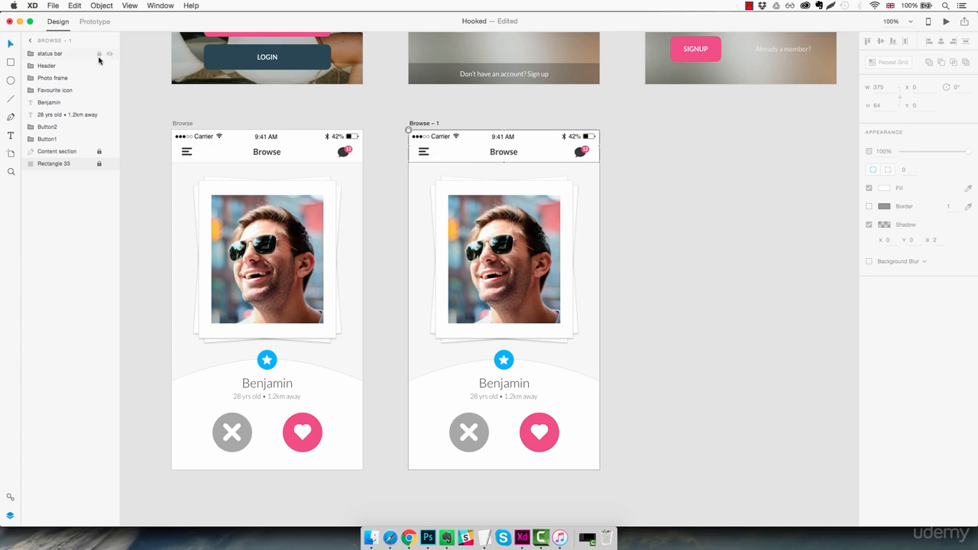
{"action": "left_click", "coordinate": [80, 54]}
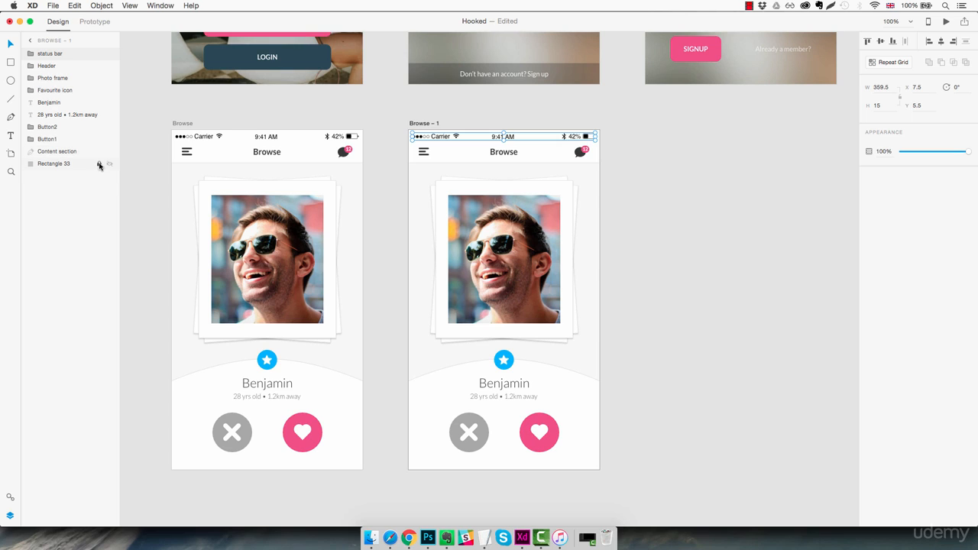
{"action": "left_click", "coordinate": [76, 167], "text": "shift"}
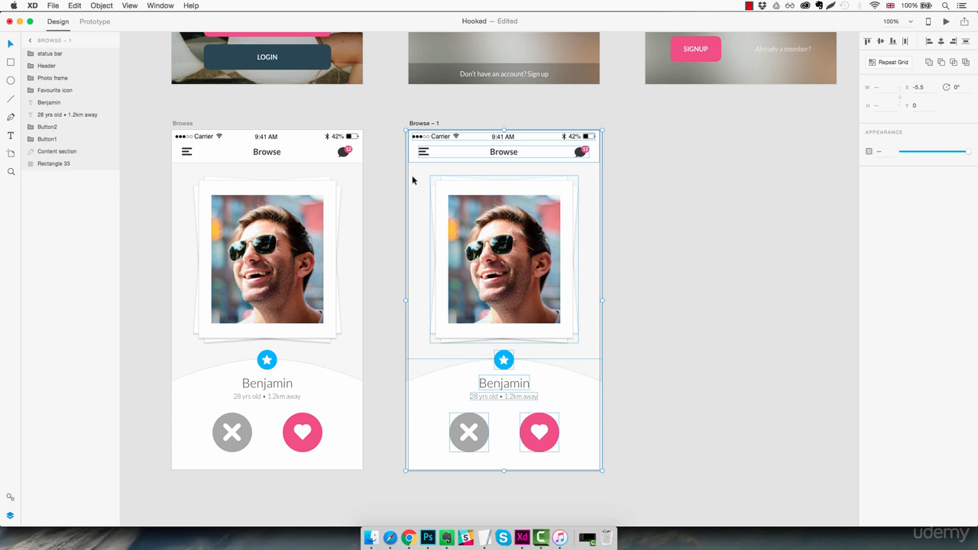
{"action": "key", "text": "super+l"}
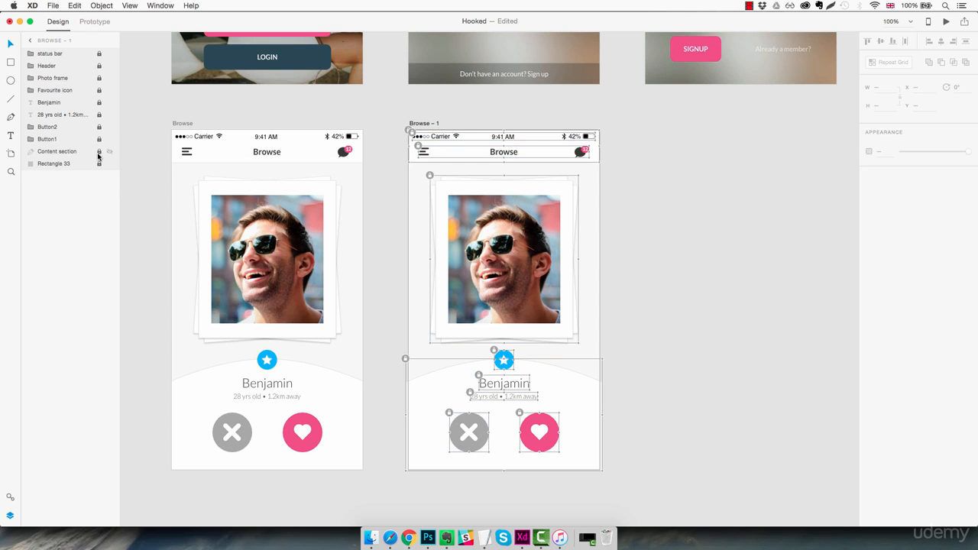
{"action": "left_click", "coordinate": [645, 201]}
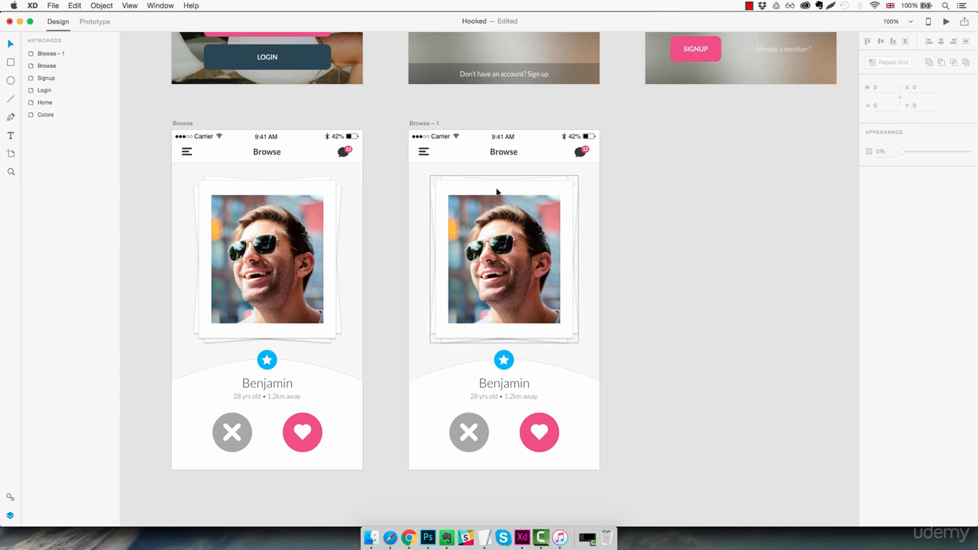
{"action": "left_click", "coordinate": [430, 152]}
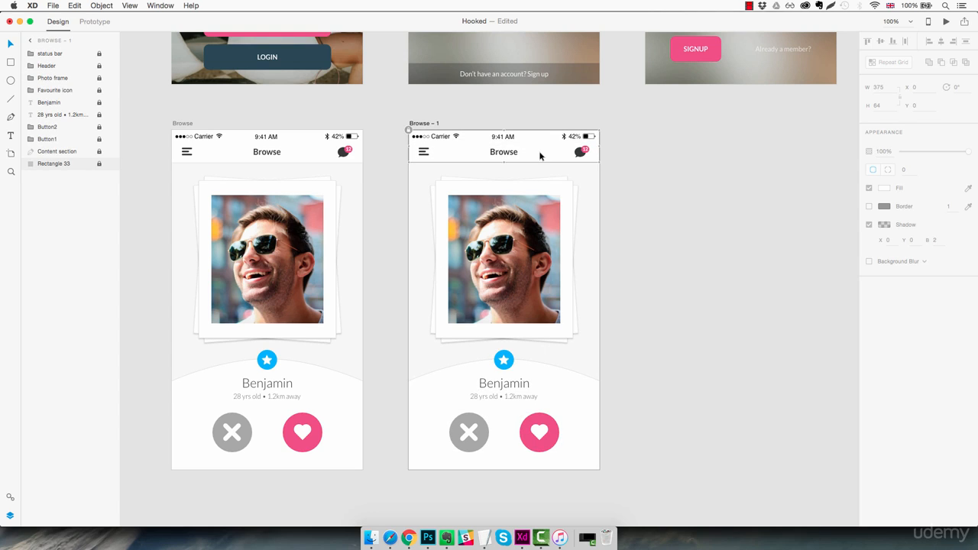
{"action": "left_click", "coordinate": [503, 360]}
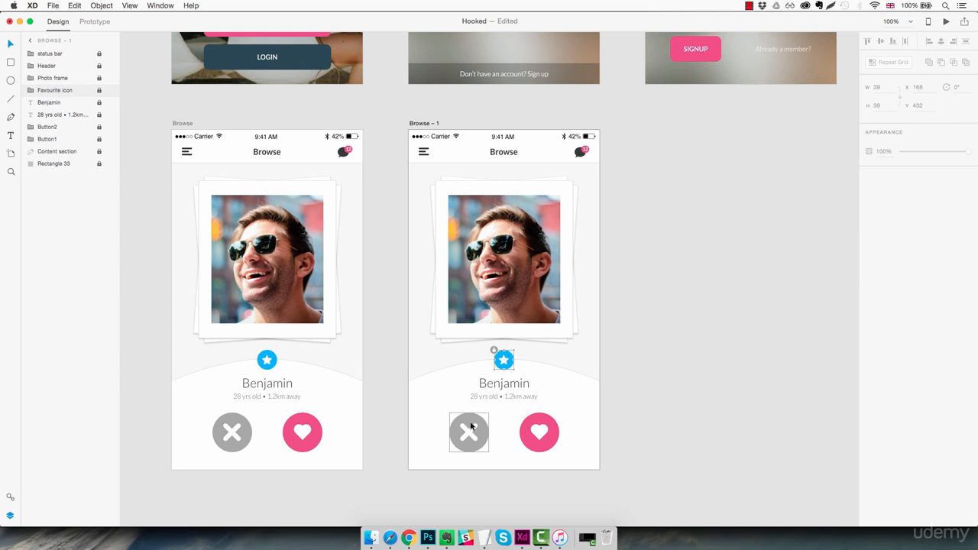
{"action": "left_click", "coordinate": [498, 224]}
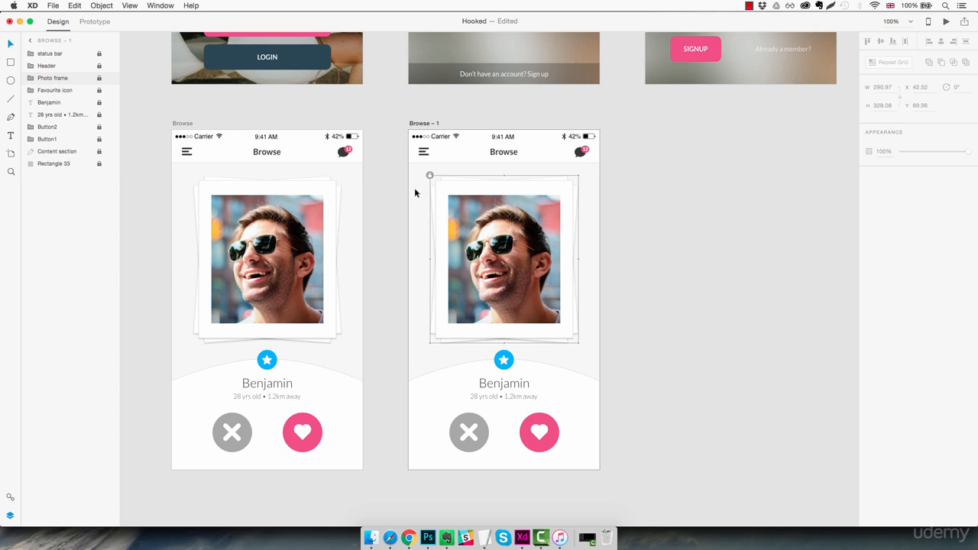
Draw a 375 × 667 rectangle covering the whole duplicated Browse artboard and fill it with black (#000000).
{"action": "key", "text": "r"}
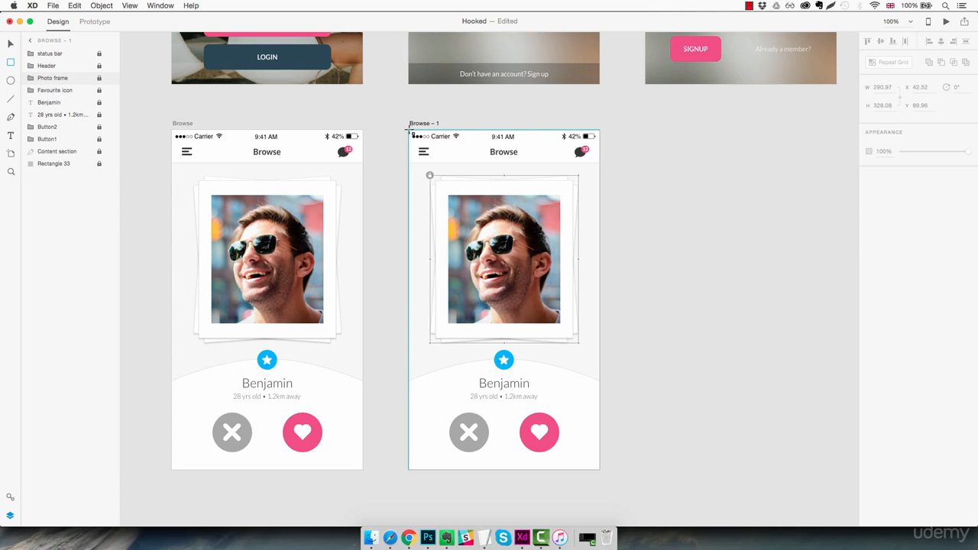
{"action": "mouse_move", "coordinate": [408, 130]}
{"action": "left_mouse_down"}
{"action": "mouse_move", "coordinate": [467, 382]}
{"action": "mouse_move", "coordinate": [572, 370]}
{"action": "mouse_move", "coordinate": [599, 469]}
{"action": "left_mouse_up"}
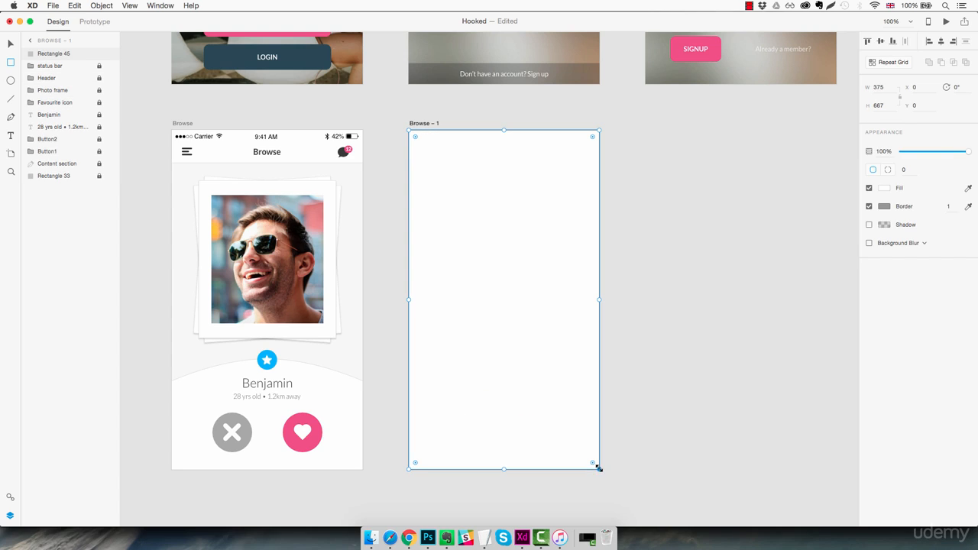
{"action": "left_click", "coordinate": [887, 190]}
{"action": "left_click_drag", "start_coordinate": [835, 198], "coordinate": [689, 239]}
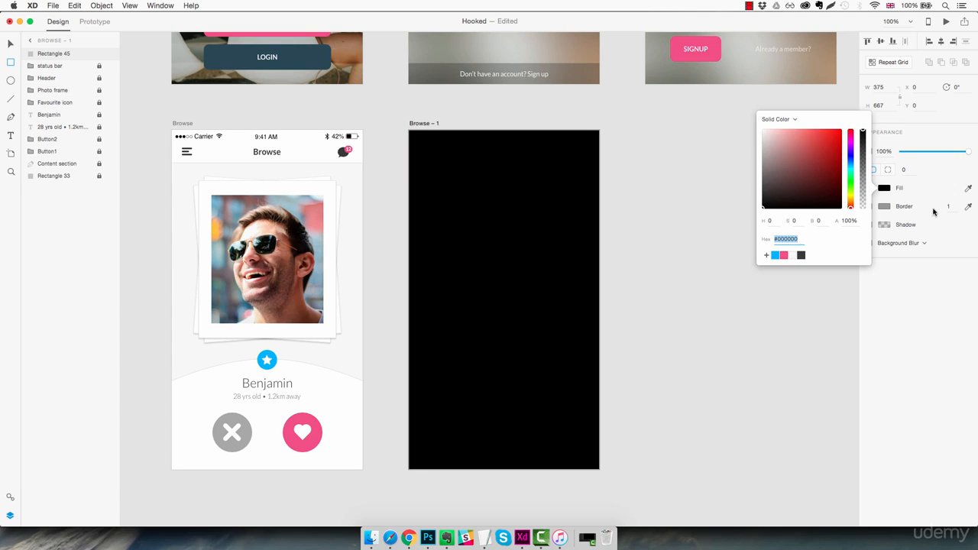
Remove the black rectangle's border and set its opacity to 40%.
{"action": "left_click", "coordinate": [883, 206]}
{"action": "left_click", "coordinate": [880, 225]}
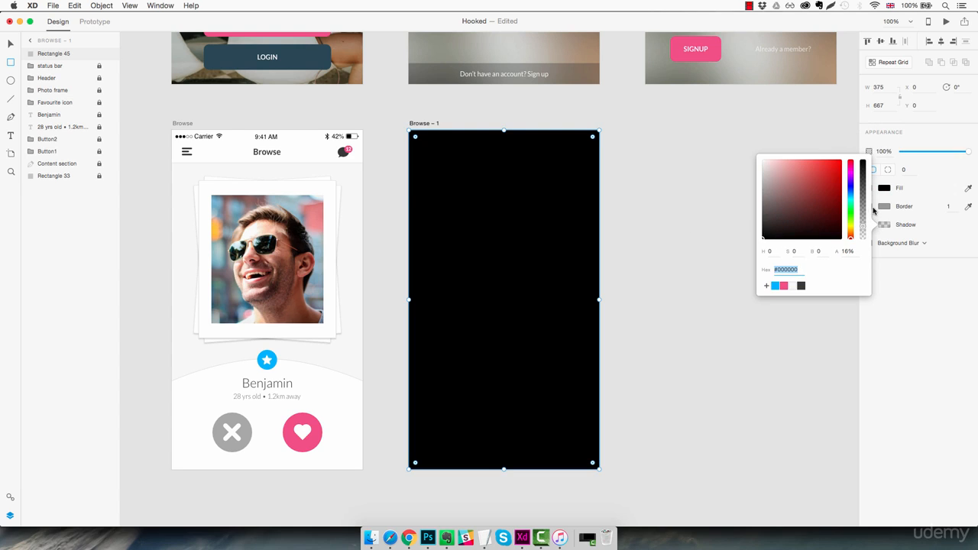
{"action": "left_click", "coordinate": [888, 206]}
{"action": "left_click", "coordinate": [870, 206]}
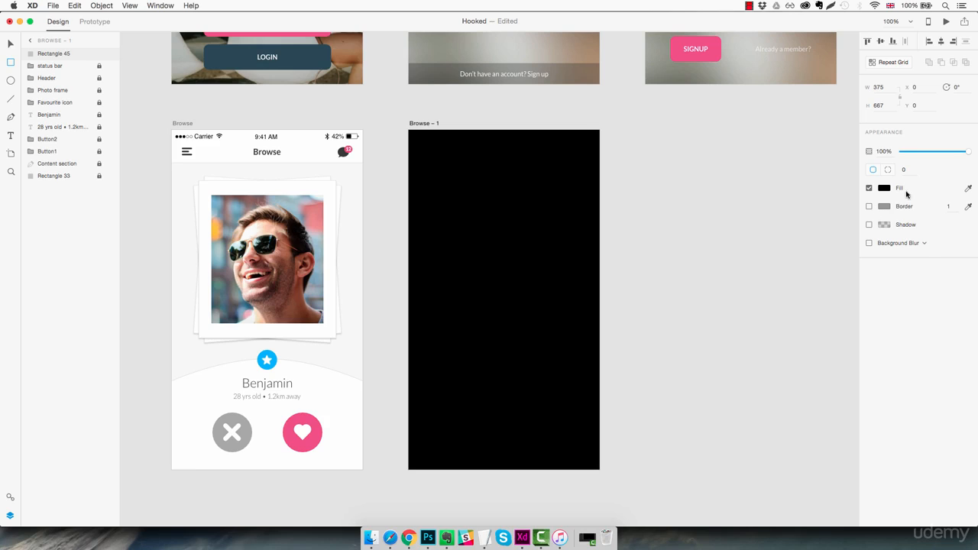
{"action": "left_click_drag", "start_coordinate": [966, 153], "coordinate": [929, 153]}
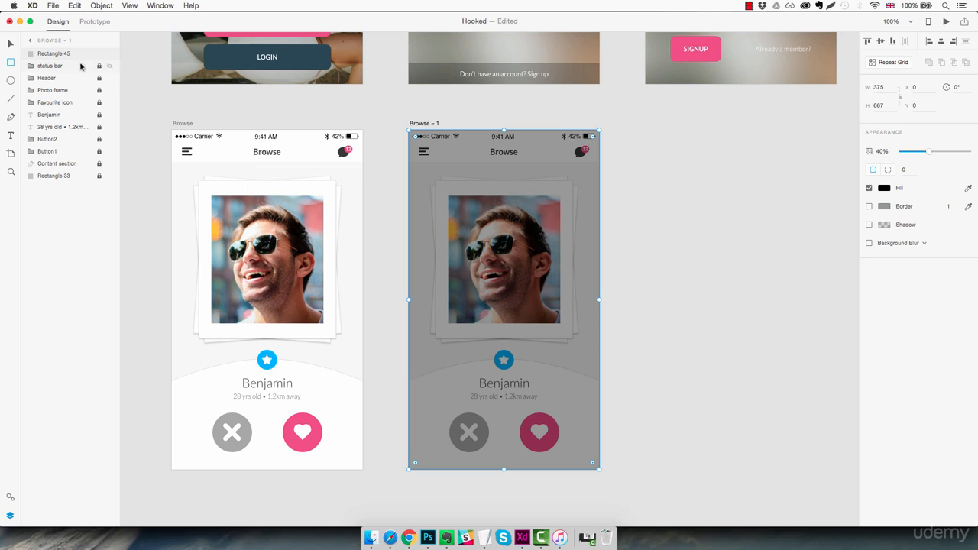
Unlock all the original layers on the duplicated artboard and group them together with the dark overlay rectangle.
{"action": "left_click", "coordinate": [65, 176], "text": "shift"}
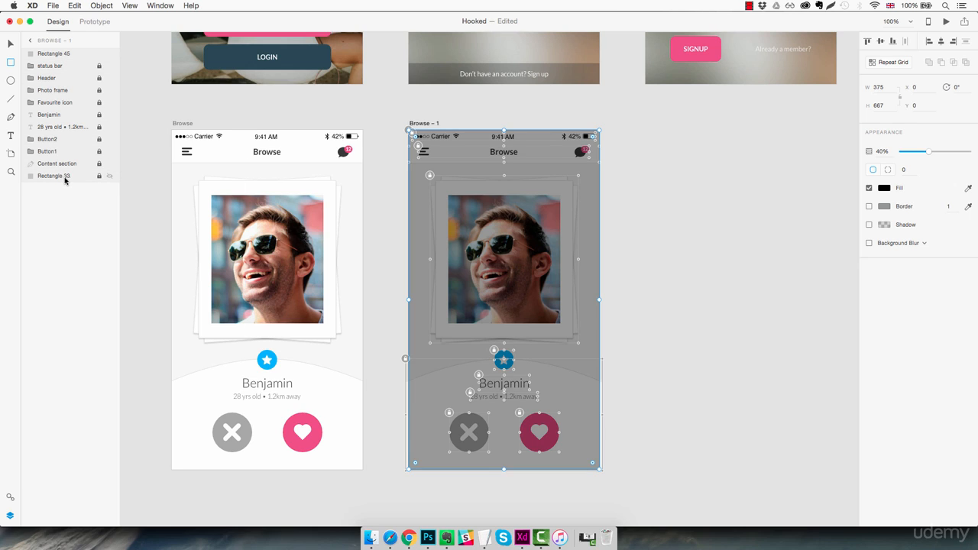
{"action": "key", "text": "super+l"}
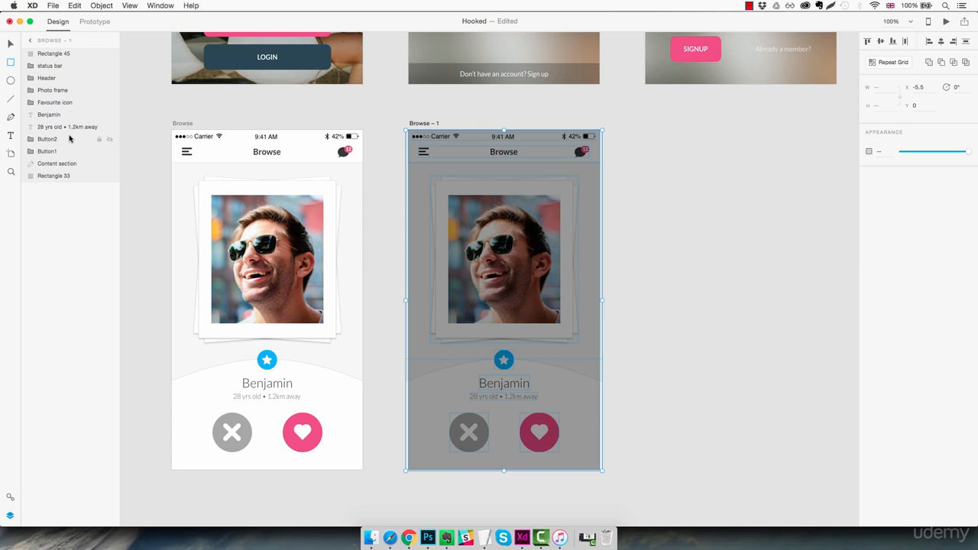
{"action": "key", "text": "super+g"}
Rename the new group as BG layers and lock it.
{"action": "double_click", "coordinate": [49, 53]}
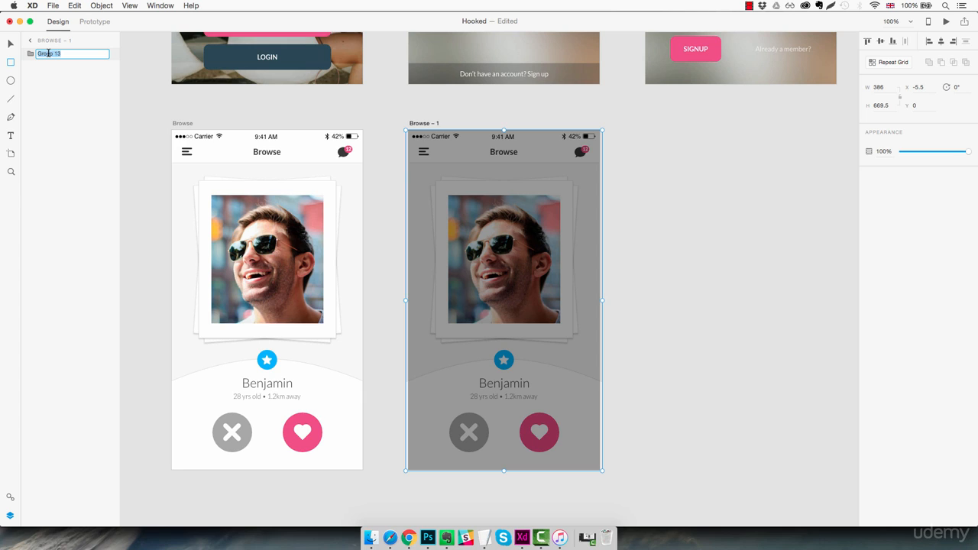
{"action": "type", "text": "BG layers"}
{"action": "key", "text": "Return"}
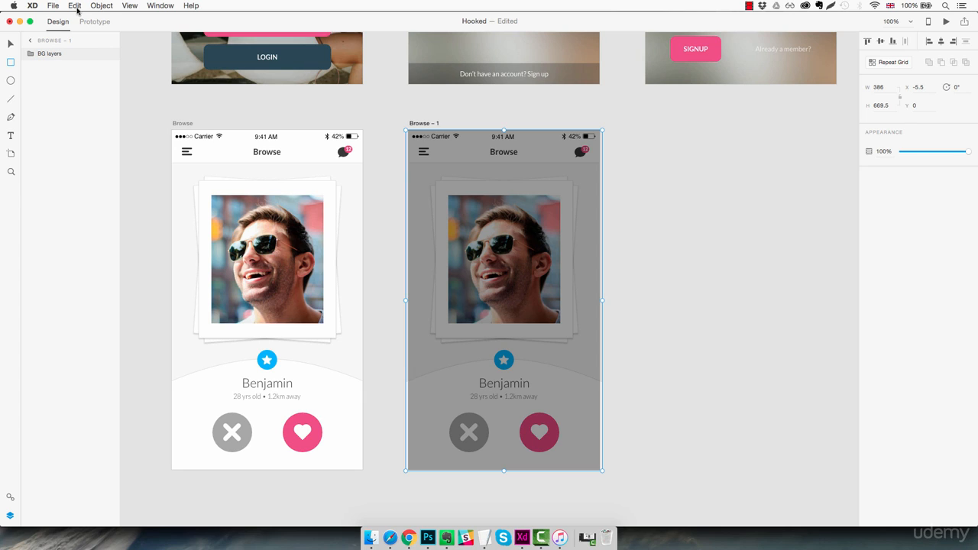
{"action": "left_click", "coordinate": [98, 53]}
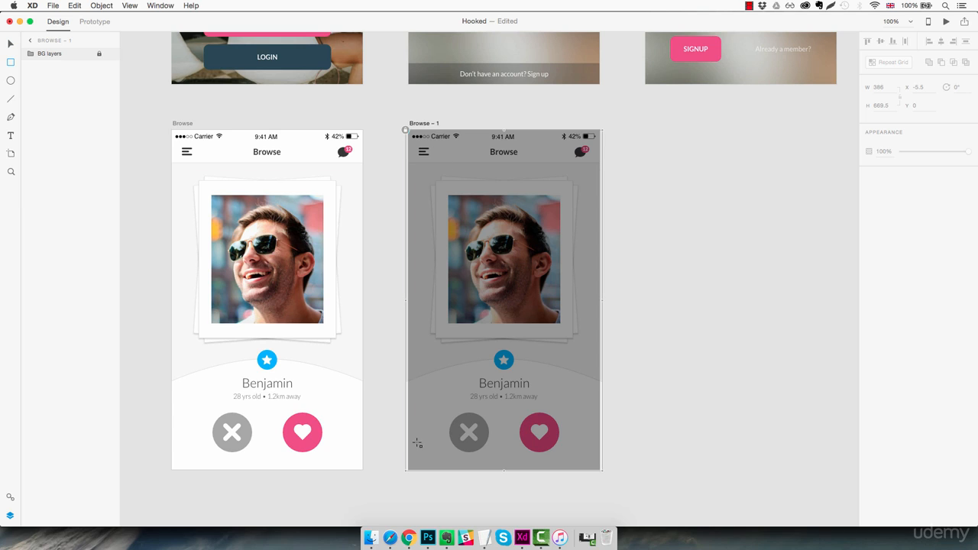
Draw a full-height white rectangle from the artboard's left edge as the sidebar panel, 280 wide, and lock it.
{"action": "left_click_drag", "start_coordinate": [407, 468], "coordinate": [564, 129]}
{"action": "left_click", "coordinate": [878, 87]}
{"action": "type", "text": "292"}
{"action": "key", "text": "Return"}
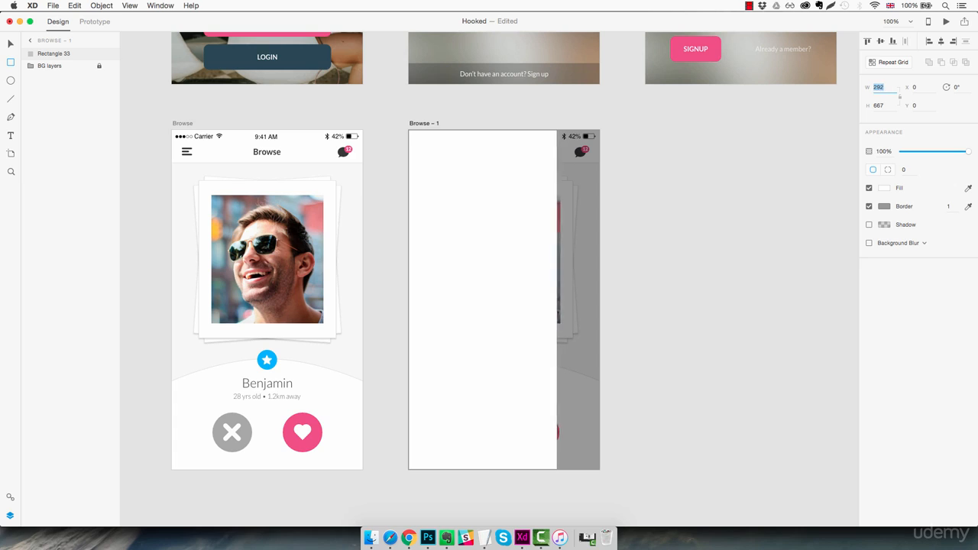
{"action": "key", "text": "Down"}
{"action": "key", "text": "Down"}
{"action": "key", "text": "Down"}
{"action": "key", "text": "Down"}
{"action": "key", "text": "Down"}
{"action": "key", "text": "Down"}
{"action": "key", "text": "Down"}
{"action": "key", "text": "Down"}
{"action": "key", "text": "Down"}
{"action": "key", "text": "Down"}
{"action": "key", "text": "Down"}
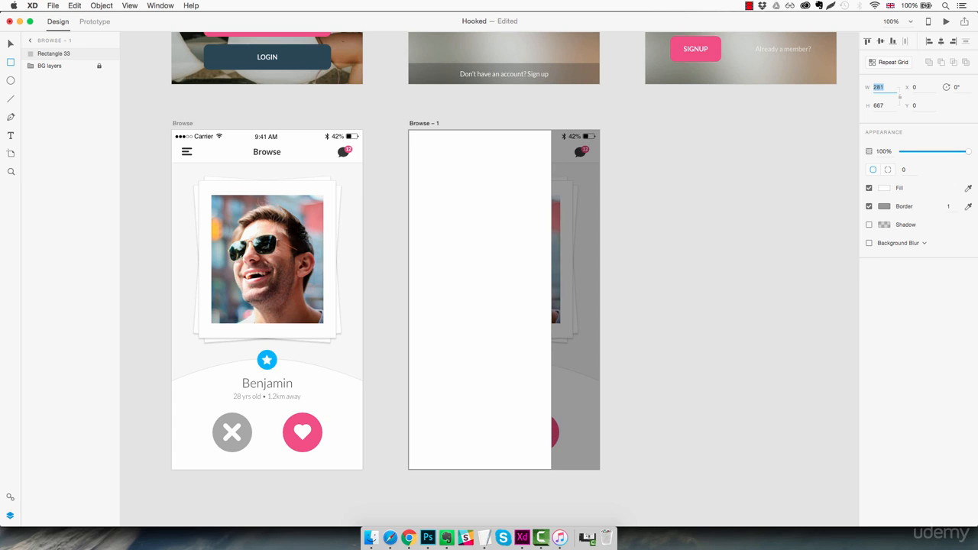
{"action": "key", "text": "Down"}
{"action": "key", "text": "Return"}
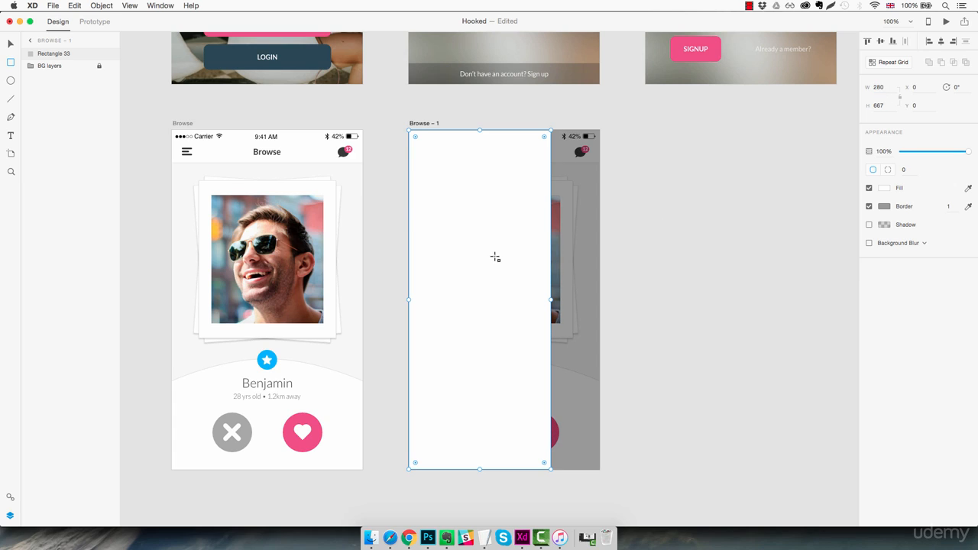
{"action": "key", "text": "super+l"}
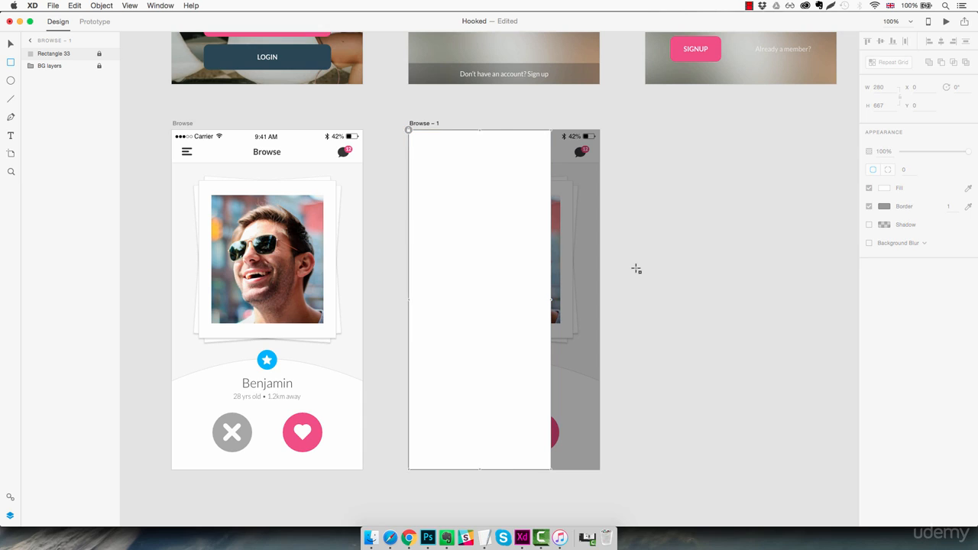
Draw a 90 × 90 circle in the upper part of the sidebar panel, filled red (#BF2222) without a border.
{"action": "key", "text": "e"}
{"action": "left_click_drag", "start_coordinate": [455, 161], "coordinate": [502, 206]}
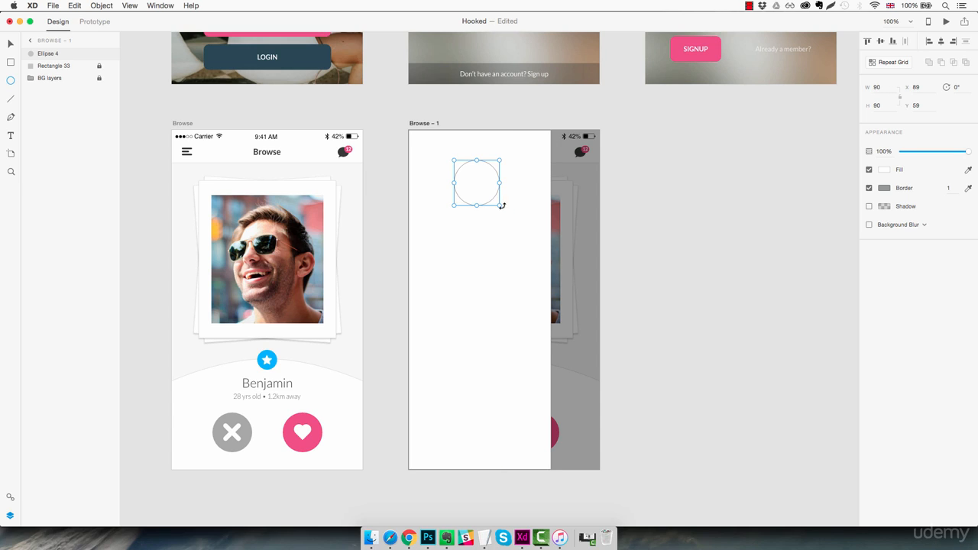
{"action": "left_click", "coordinate": [885, 171]}
{"action": "left_click", "coordinate": [830, 135]}
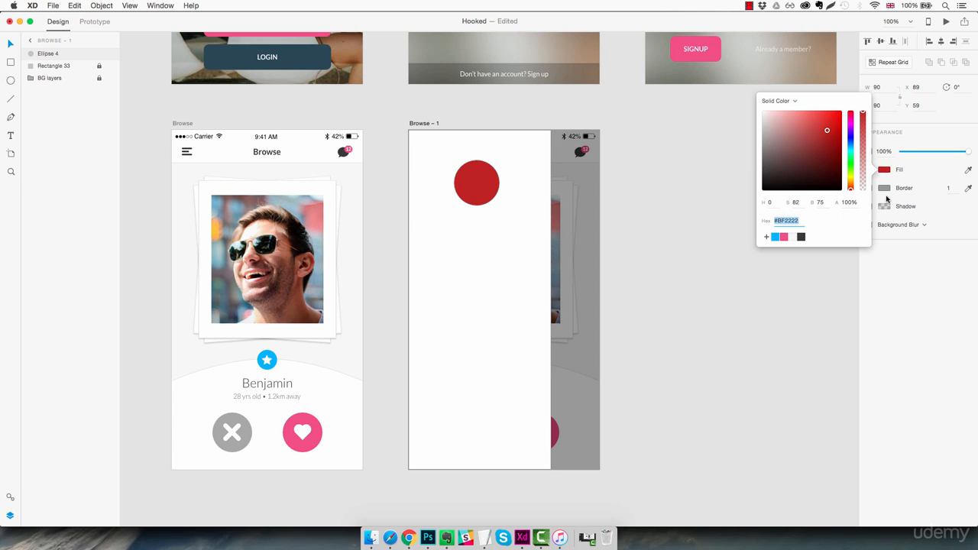
{"action": "left_click", "coordinate": [921, 186]}
{"action": "left_click", "coordinate": [868, 188]}
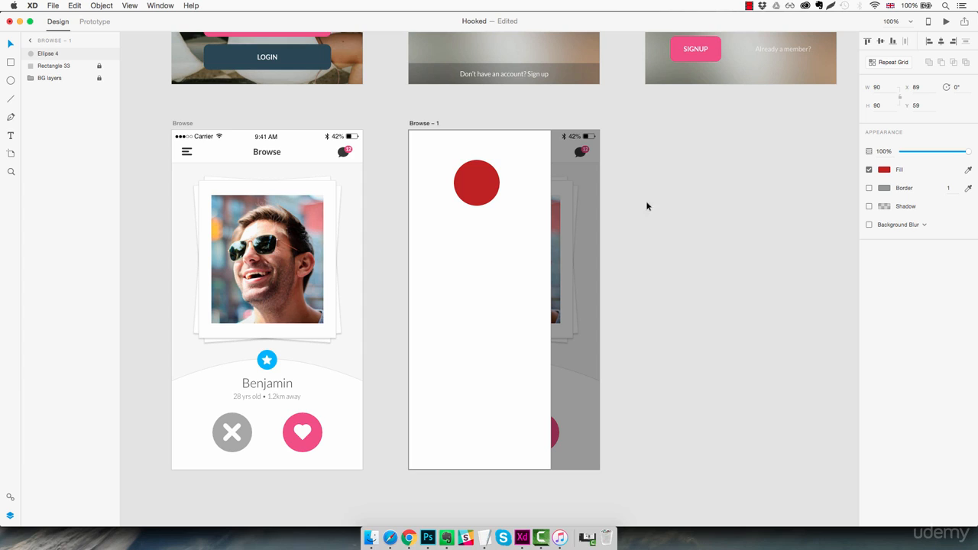
Position the red circle 35 px below the artboard's top edge, centred horizontally on the white panel at X 95.
{"action": "left_click_drag", "start_coordinate": [478, 184], "coordinate": [478, 153]}
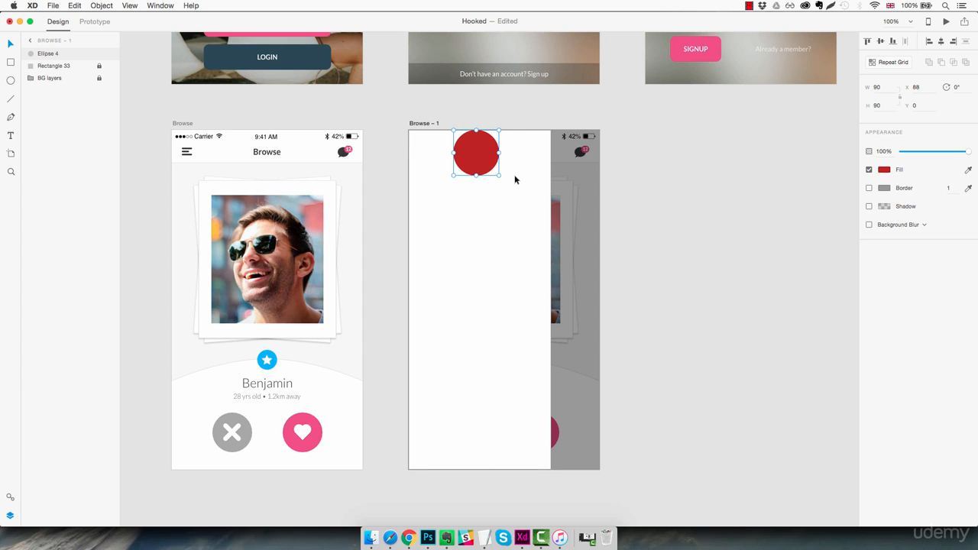
{"action": "key", "text": "shift+Down"}
{"action": "key", "text": "shift+Down"}
{"action": "key", "text": "shift+Down"}
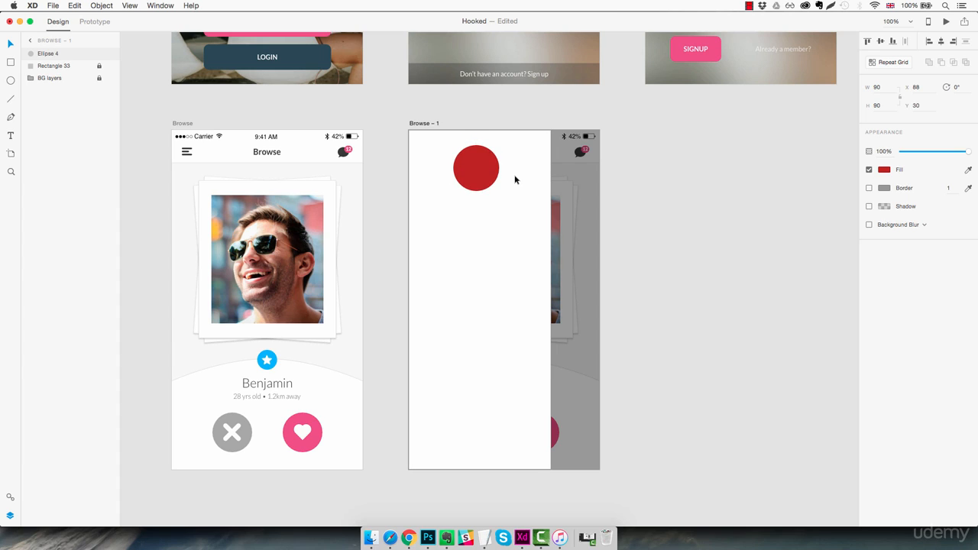
{"action": "key", "text": "Down"}
{"action": "key", "text": "Down"}
{"action": "key", "text": "Down"}
{"action": "key", "text": "Down"}
{"action": "key", "text": "Down"}
{"action": "left_click_drag", "start_coordinate": [486, 172], "coordinate": [486, 173]}
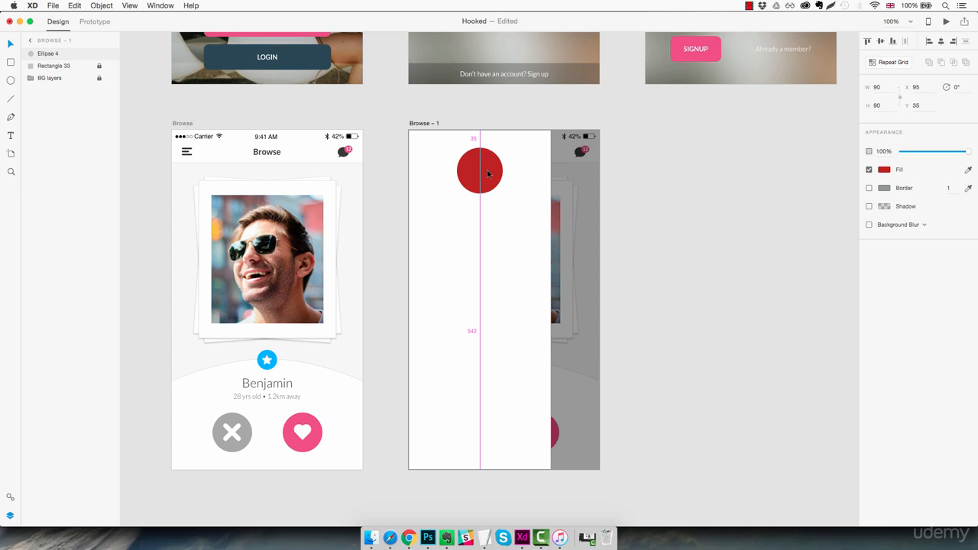
{"action": "left_click", "coordinate": [683, 239]}
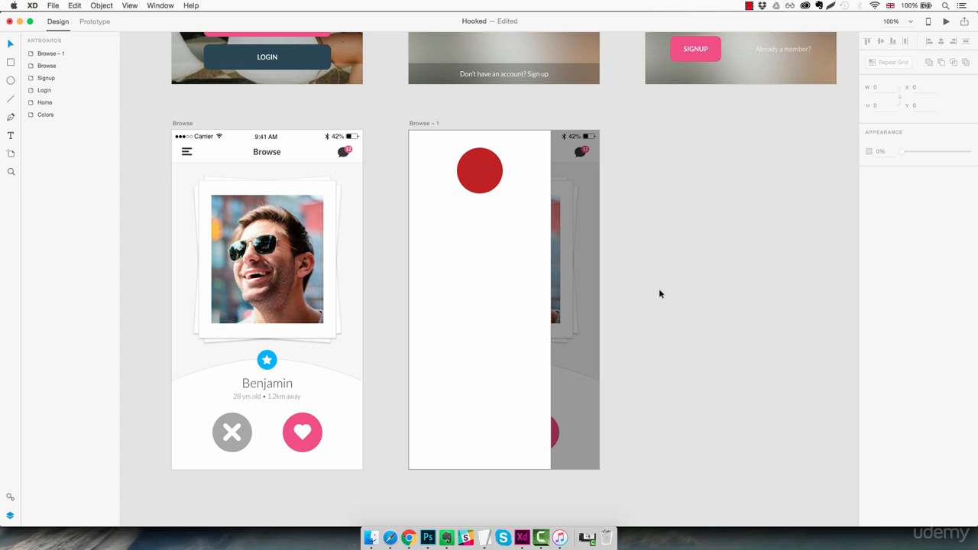
Switch to Finder, preview girl2.jpg in the Assets folder and bring it onto the pasteboard beside the Browse – 1 artboard.
{"action": "left_click", "coordinate": [370, 538]}
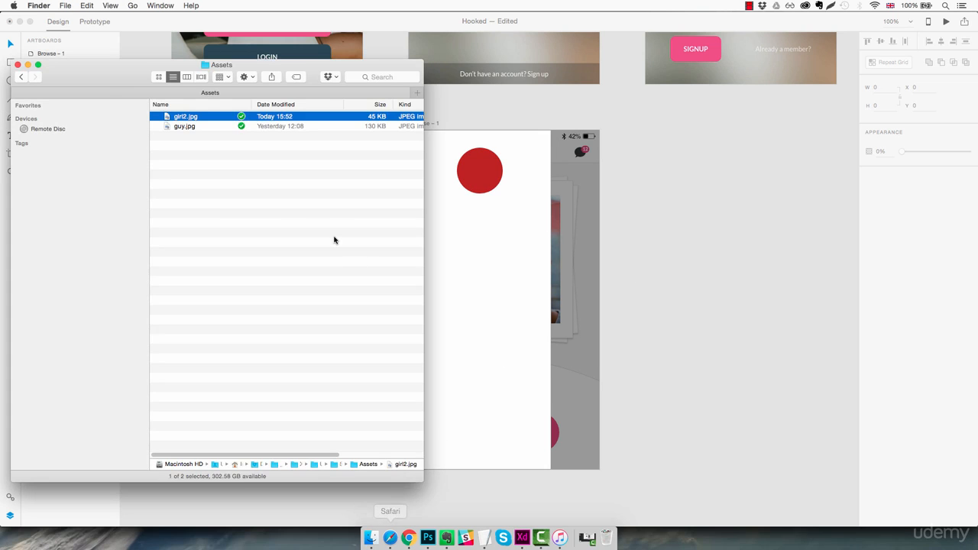
{"action": "key", "text": "space"}
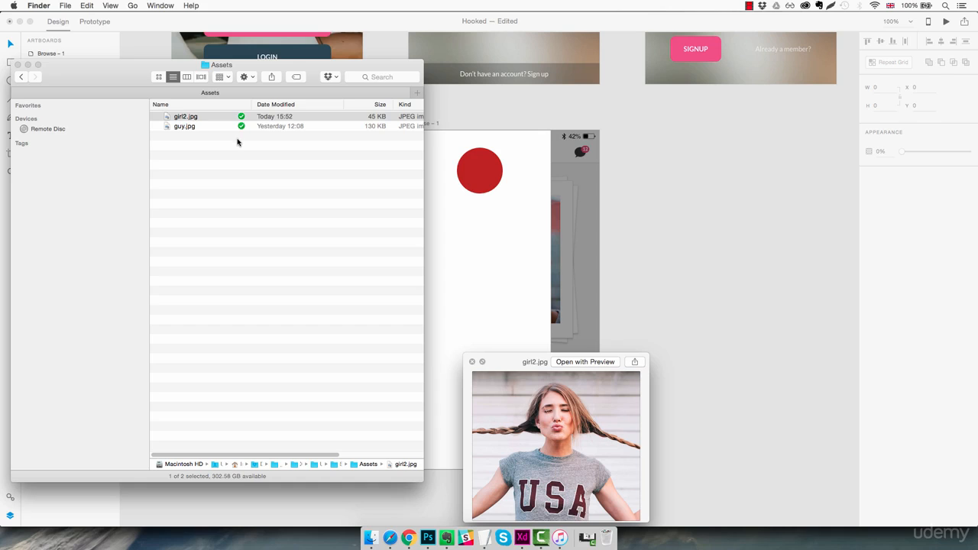
{"action": "key", "text": "space"}
{"action": "left_click_drag", "start_coordinate": [263, 65], "coordinate": [225, 135]}
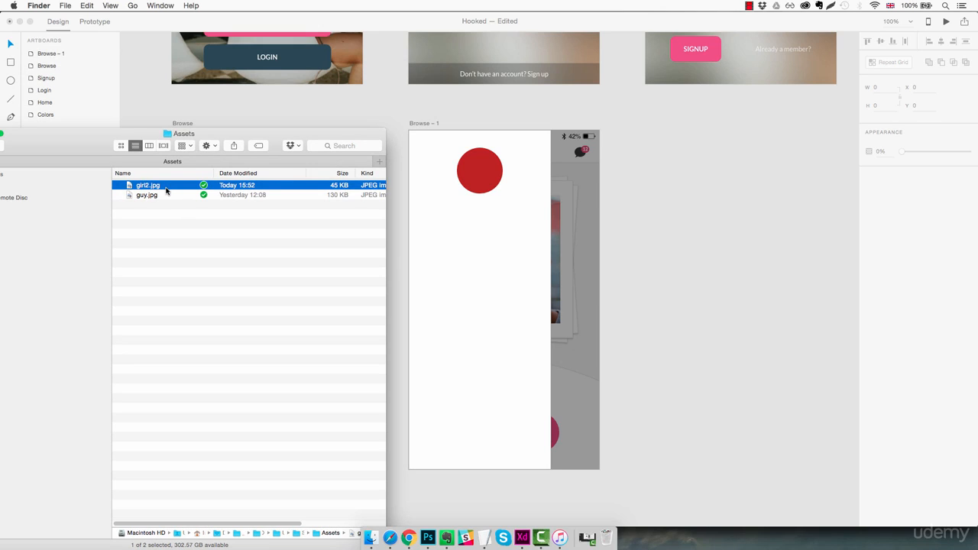
{"action": "mouse_move", "coordinate": [162, 190]}
{"action": "left_mouse_down"}
{"action": "mouse_move", "coordinate": [569, 285]}
{"action": "mouse_move", "coordinate": [693, 255]}
{"action": "mouse_move", "coordinate": [690, 221]}
{"action": "left_mouse_up"}
{"action": "left_click", "coordinate": [667, 269]}
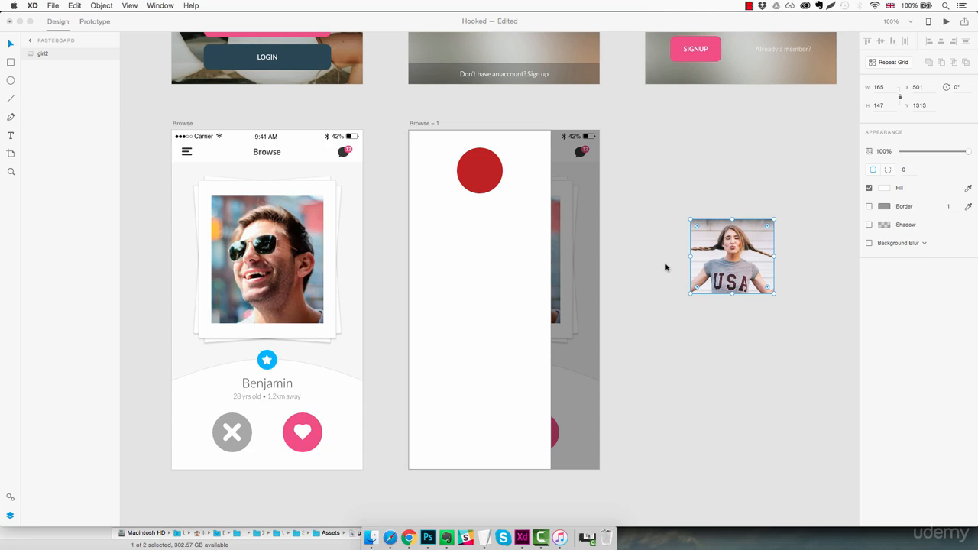
Mask the girl2 photo with the red circle and position the photo at X 58, Y 28 so the face sits inside the circle.
{"action": "left_click_drag", "start_coordinate": [737, 262], "coordinate": [493, 219]}
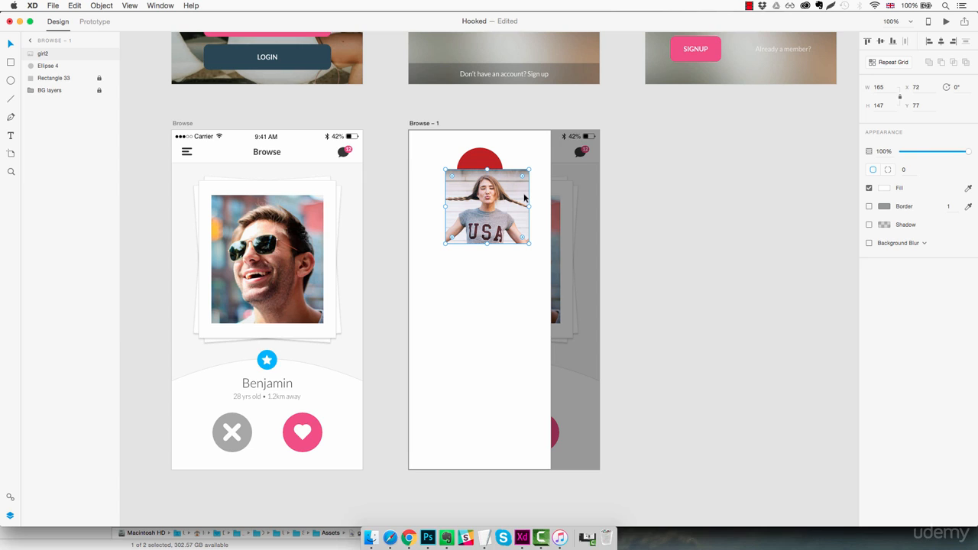
{"action": "left_click", "coordinate": [483, 158], "text": "shift"}
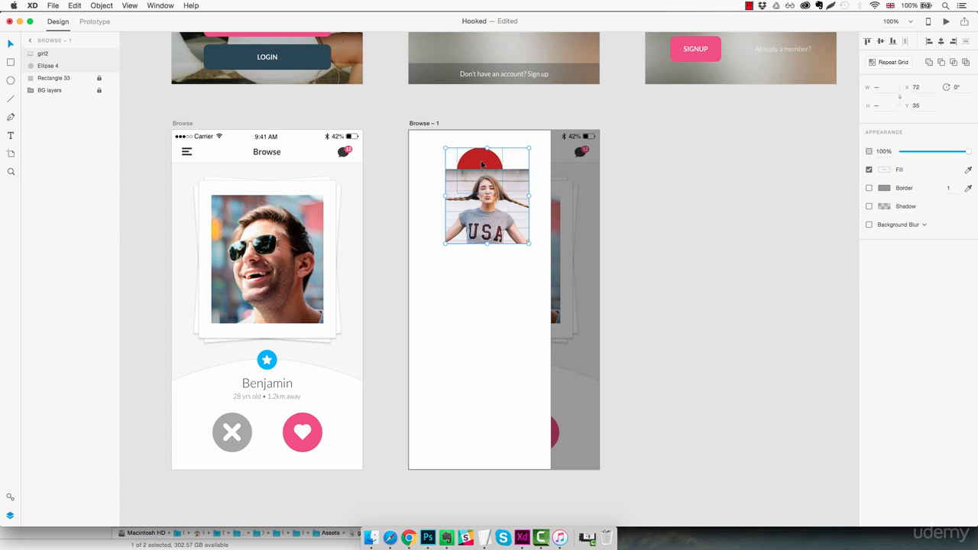
{"action": "left_click", "coordinate": [100, 6]}
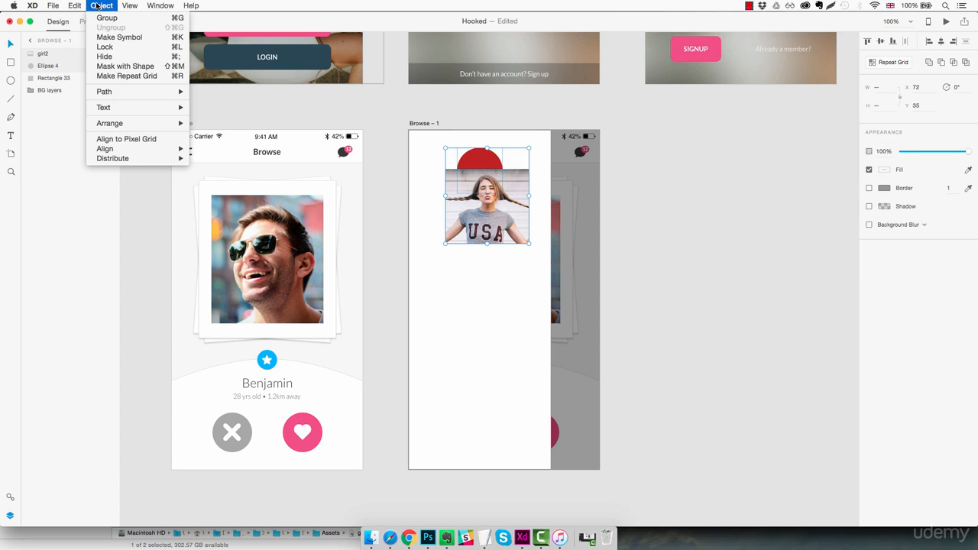
{"action": "left_click", "coordinate": [126, 68]}
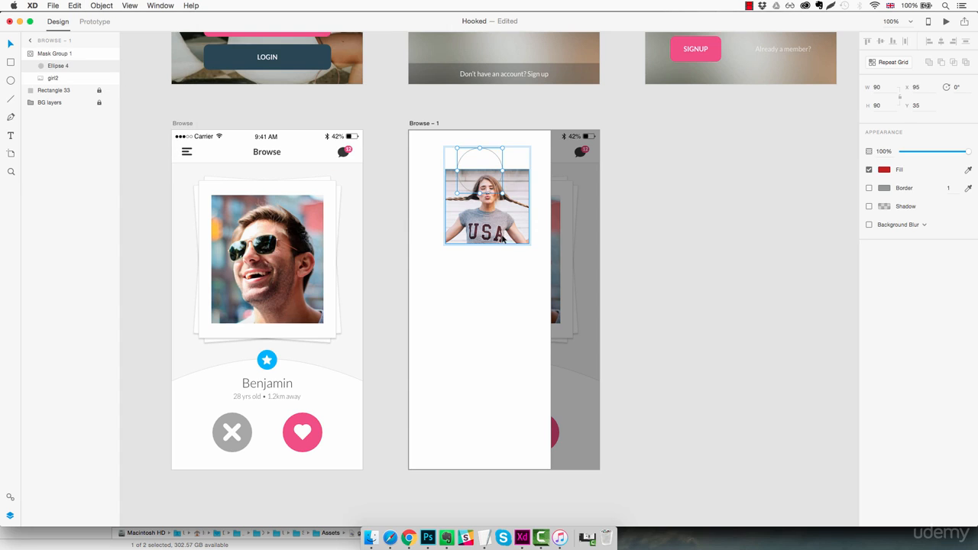
{"action": "left_click_drag", "start_coordinate": [503, 239], "coordinate": [489, 208]}
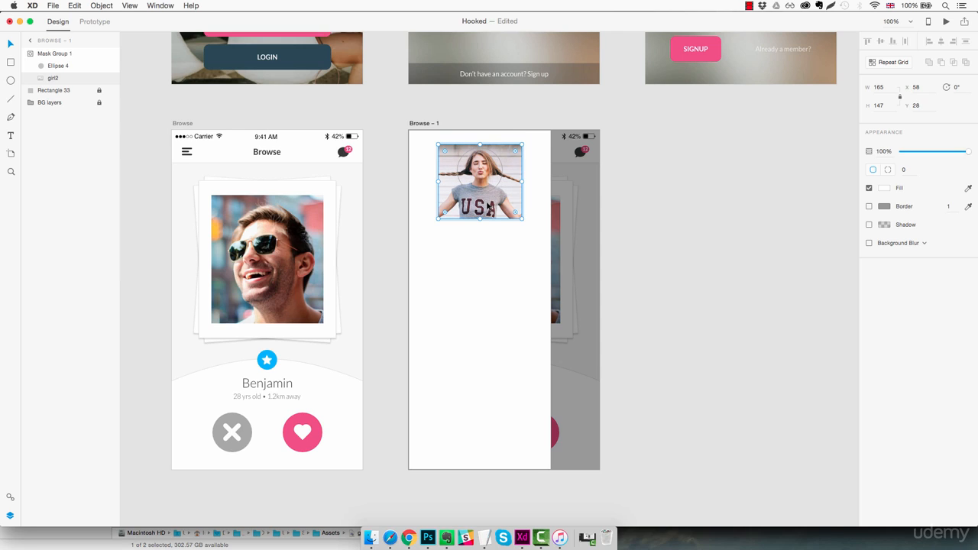
{"action": "left_click", "coordinate": [493, 246]}
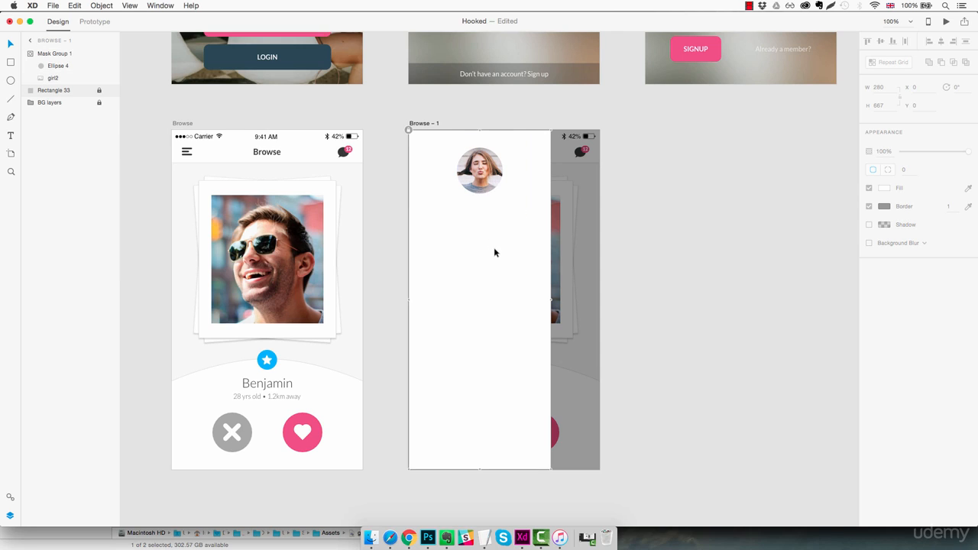
Try a different position for the photo inside the circular mask and undo the move.
{"action": "double_click", "coordinate": [492, 181]}
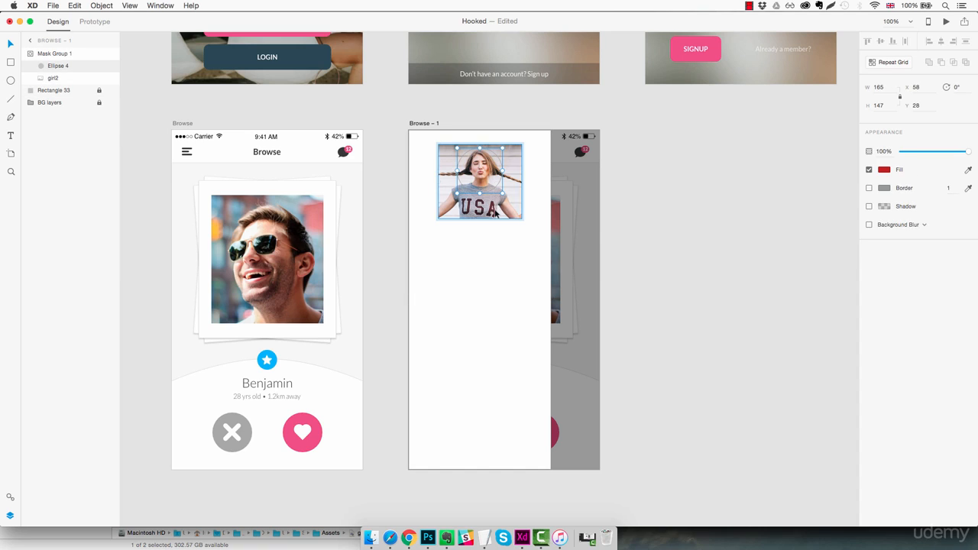
{"action": "mouse_move", "coordinate": [493, 213]}
{"action": "left_mouse_down"}
{"action": "mouse_move", "coordinate": [566, 263]}
{"action": "mouse_move", "coordinate": [502, 199]}
{"action": "left_mouse_up"}
{"action": "key", "text": "Escape"}
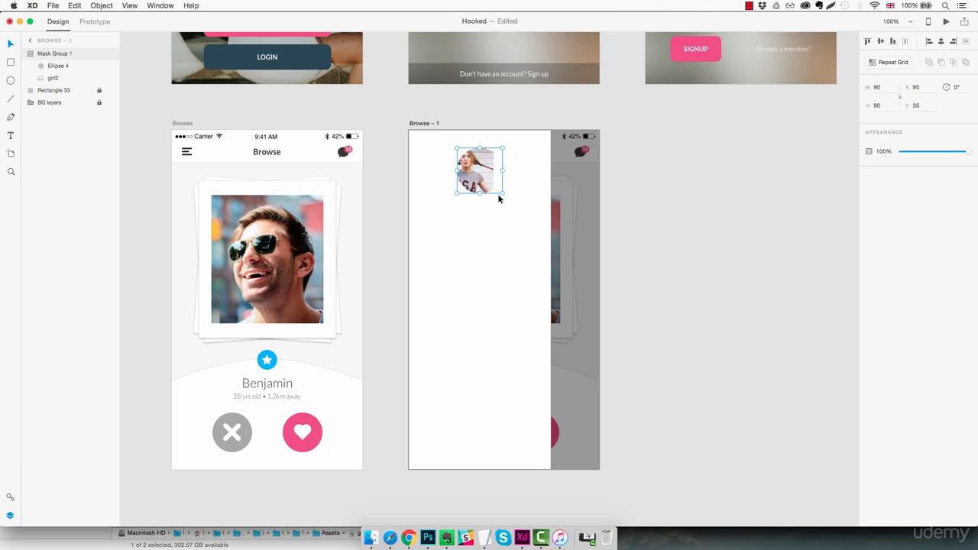
{"action": "key", "text": "super+z"}
{"action": "double_click", "coordinate": [498, 199]}
{"action": "left_click_drag", "start_coordinate": [499, 206], "coordinate": [496, 205]}
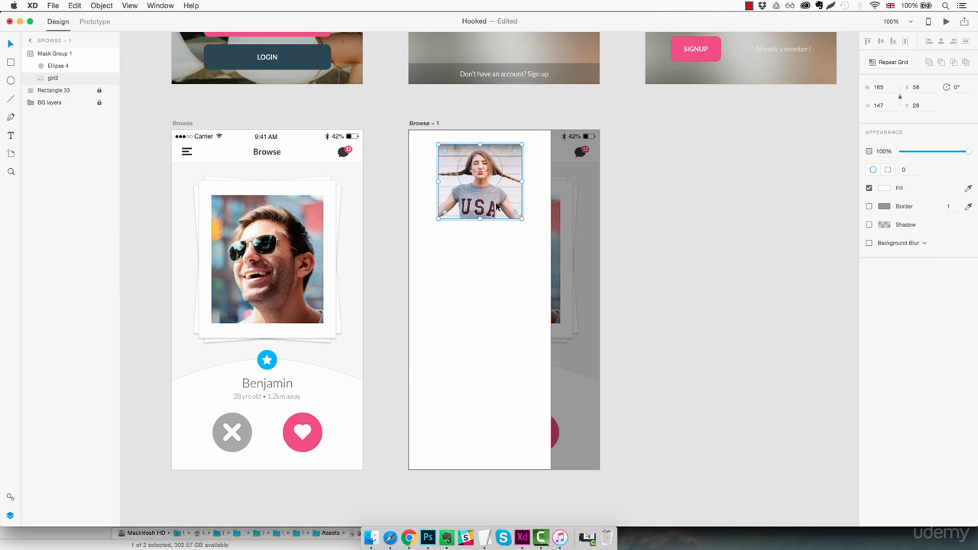
{"action": "left_click", "coordinate": [486, 266]}
Add the profile's first name as a text line beneath the circular picture, at X 95, Y 168.
{"action": "key", "text": "z"}
{"action": "left_click", "coordinate": [496, 181]}
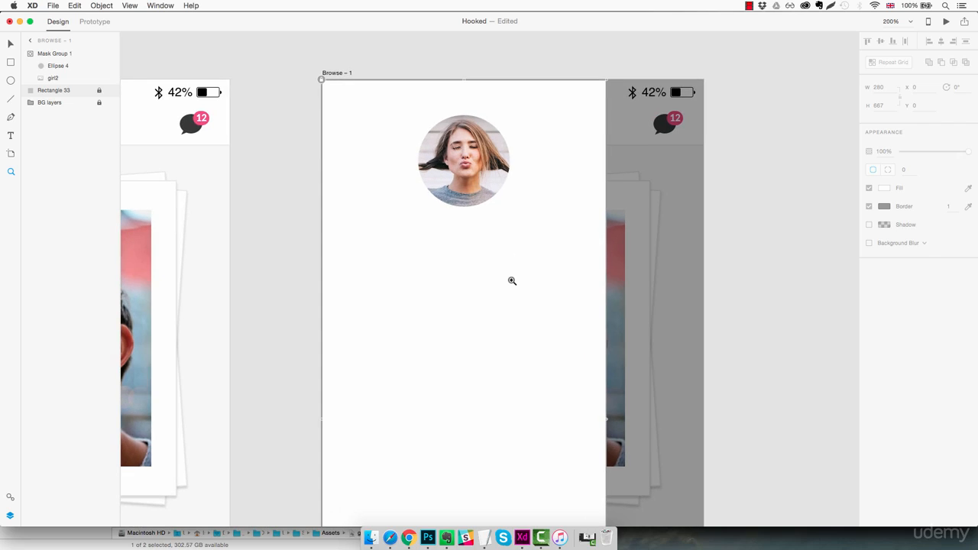
{"action": "key", "text": "super+minus"}
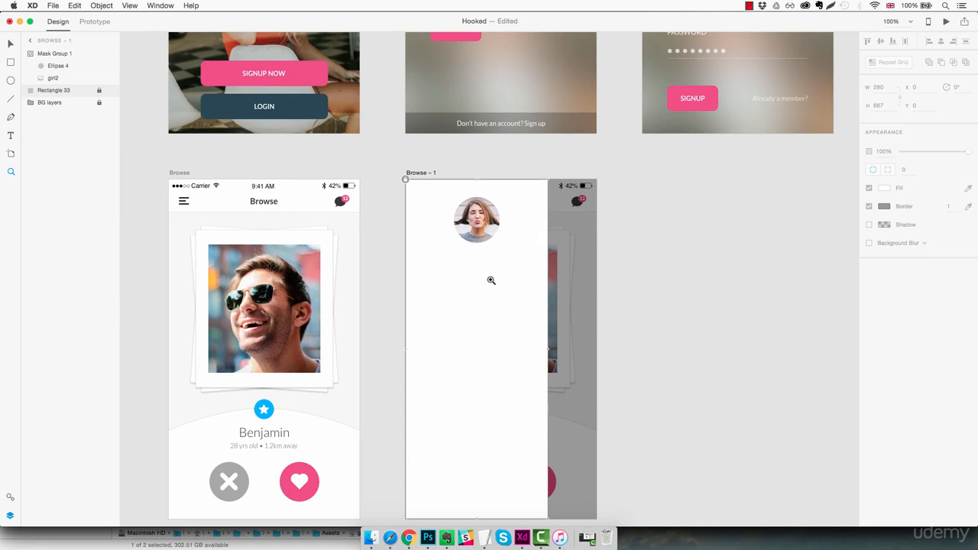
{"action": "key", "text": "t"}
{"action": "left_click", "coordinate": [446, 273]}
{"action": "type", "text": "Cameron"}
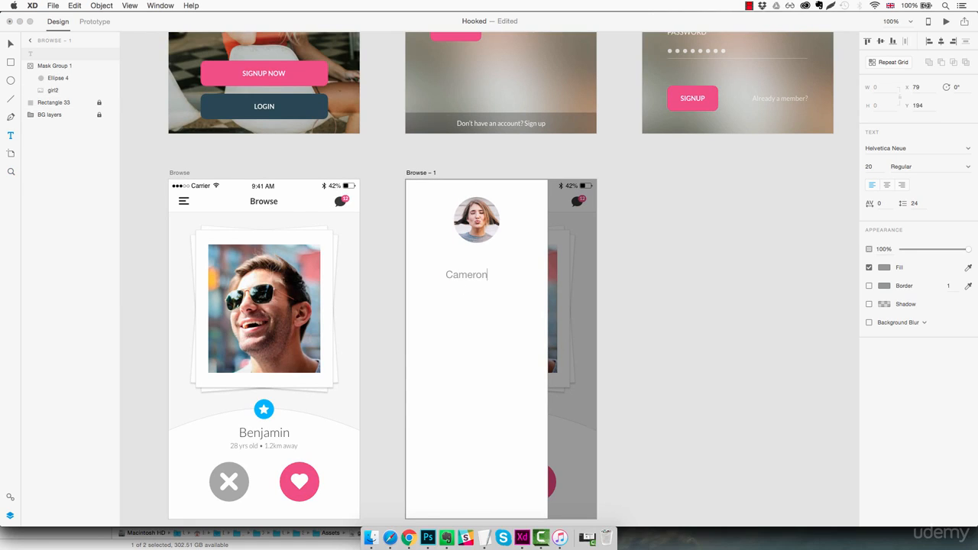
{"action": "key", "text": "Escape"}
{"action": "left_click_drag", "start_coordinate": [468, 277], "coordinate": [479, 274]}
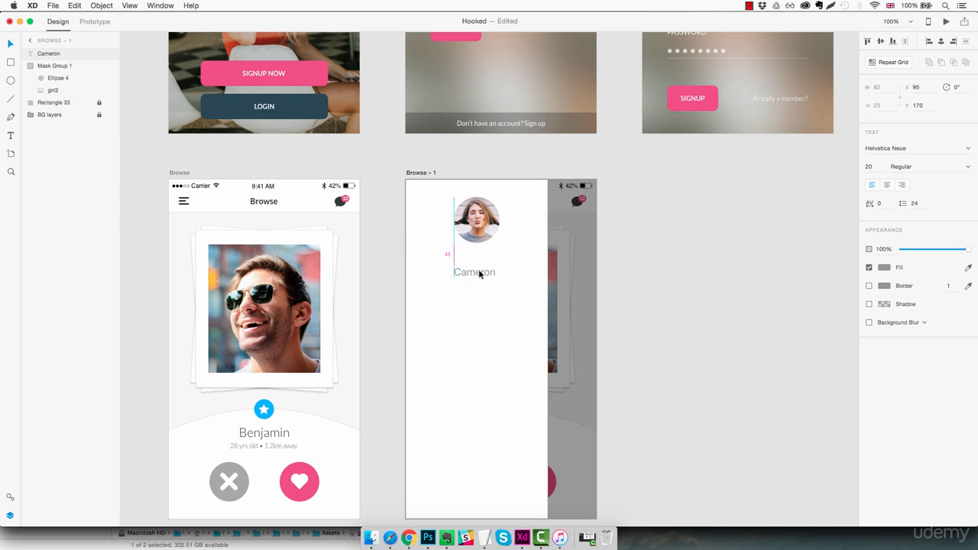
Style the name text in Lato Light, size 25, with the saved dark grey fill (#383838).
{"action": "left_click", "coordinate": [898, 150]}
{"action": "type", "text": "Lato"}
{"action": "key", "text": "Return"}
{"action": "left_click", "coordinate": [877, 166]}
{"action": "key", "text": "Up"}
{"action": "key", "text": "Up"}
{"action": "key", "text": "Up"}
{"action": "key", "text": "Up"}
{"action": "key", "text": "Up"}
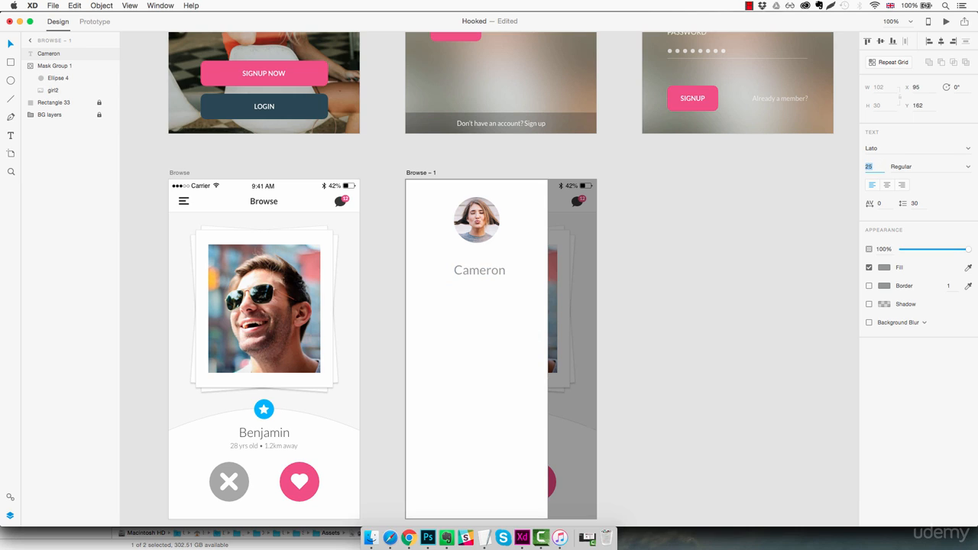
{"action": "left_click", "coordinate": [968, 167]}
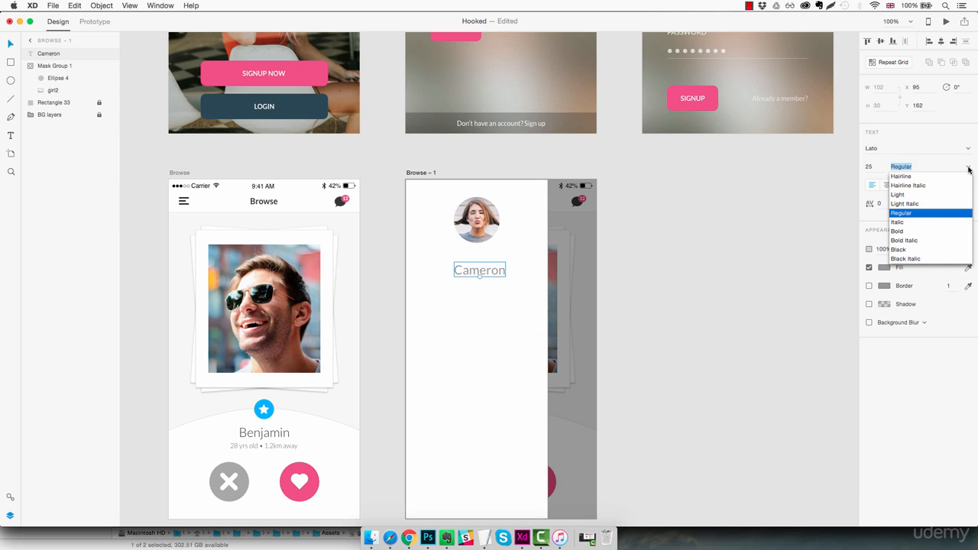
{"action": "left_click", "coordinate": [921, 196]}
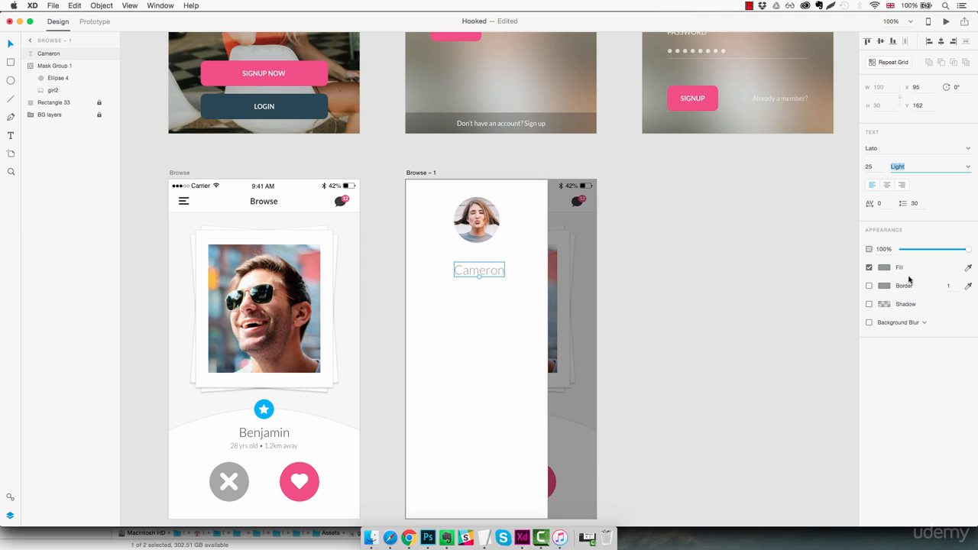
{"action": "left_click", "coordinate": [883, 269]}
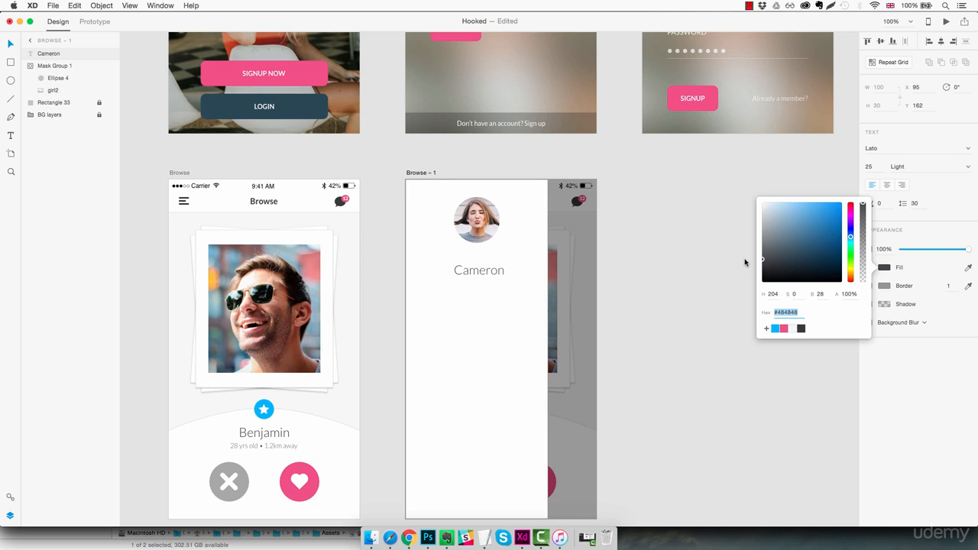
{"action": "left_click", "coordinate": [800, 328]}
Duplicate the name text just below itself and change the copy's wording to EDIT PROFILE.
{"action": "mouse_move", "coordinate": [487, 272]}
{"action": "left_mouse_down"}
{"action": "mouse_move", "coordinate": [484, 265]}
{"action": "mouse_move", "coordinate": [487, 282]}
{"action": "left_mouse_up"}
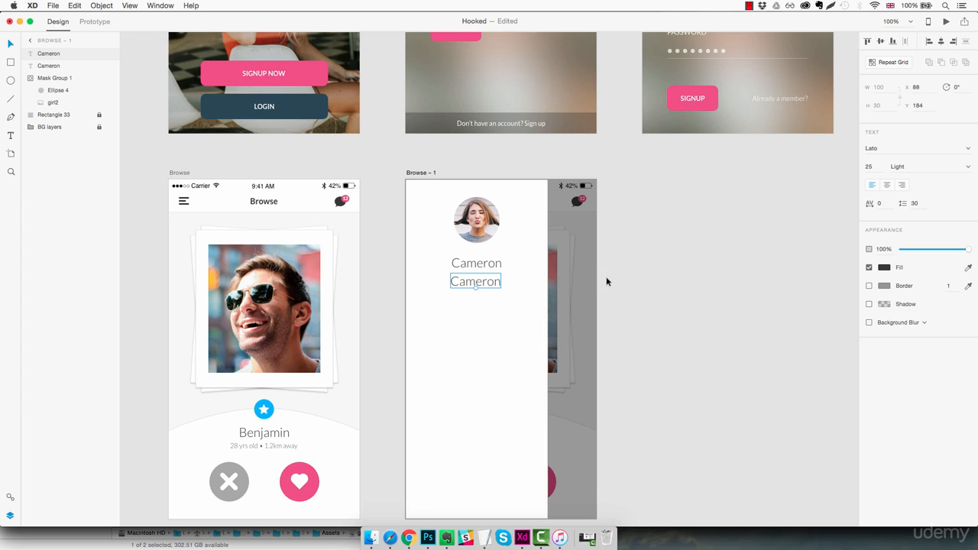
{"action": "double_click", "coordinate": [488, 280]}
{"action": "type", "text": "E"}
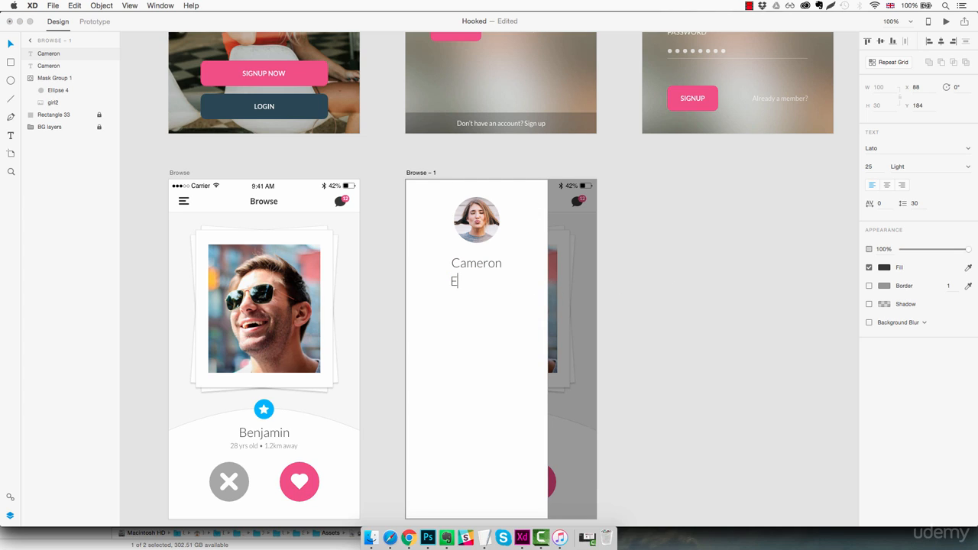
{"action": "type", "text": "DIT PROFILE"}
{"action": "key", "text": "Escape"}
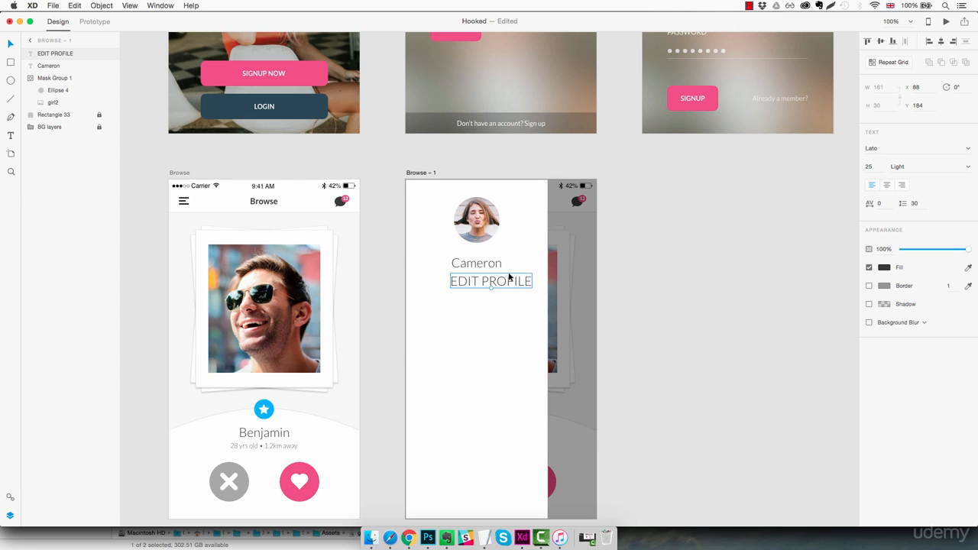
Reduce the EDIT PROFILE text to size 11, make it Bold and fill it with the saved pink (#F24E86).
{"action": "left_click_drag", "start_coordinate": [490, 288], "coordinate": [490, 282]}
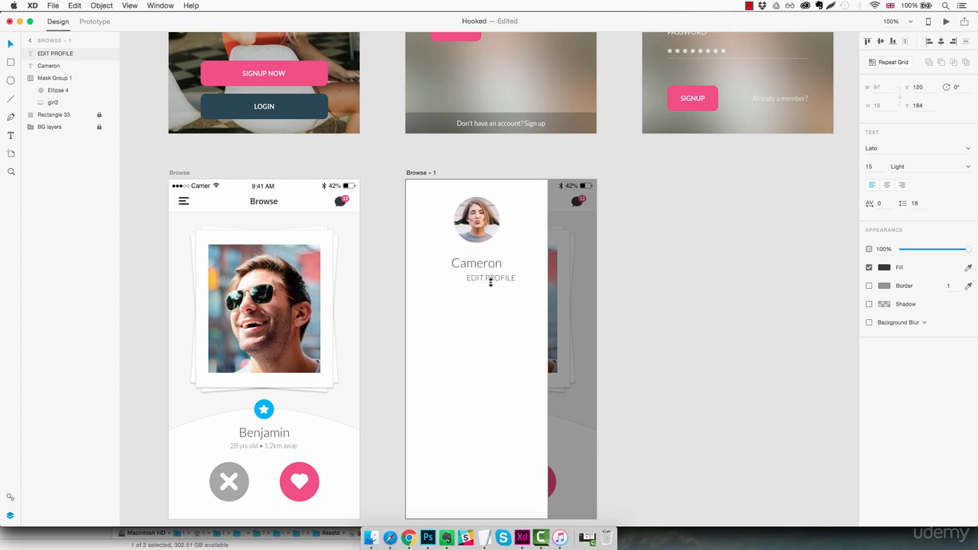
{"action": "left_click", "coordinate": [882, 167]}
{"action": "key", "text": "Down"}
{"action": "key", "text": "Down"}
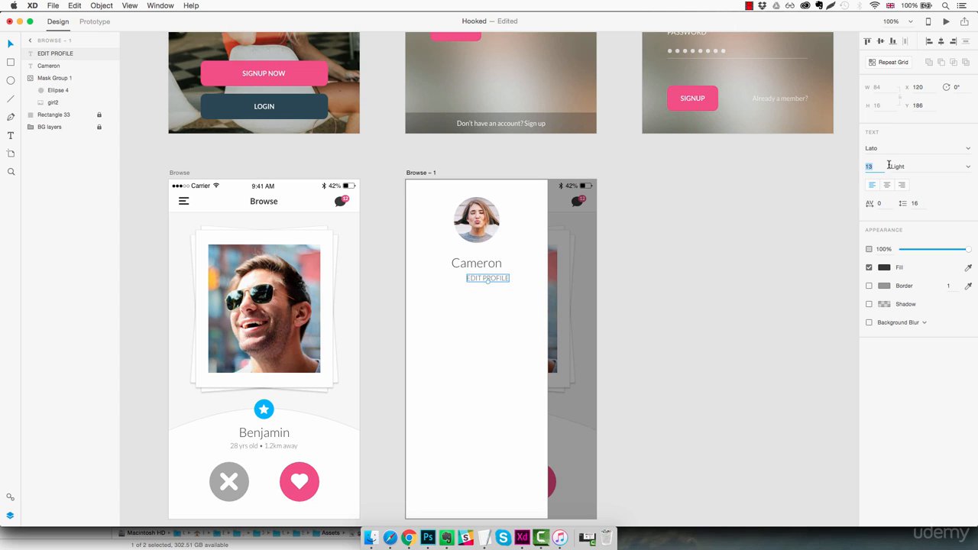
{"action": "left_click", "coordinate": [968, 167]}
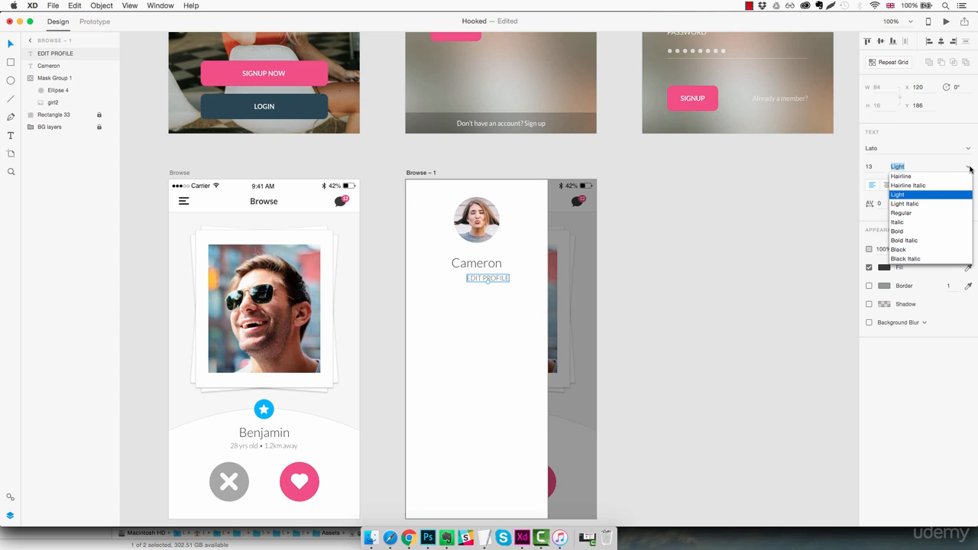
{"action": "left_click", "coordinate": [899, 231]}
{"action": "left_click", "coordinate": [877, 167]}
{"action": "key", "text": "Down"}
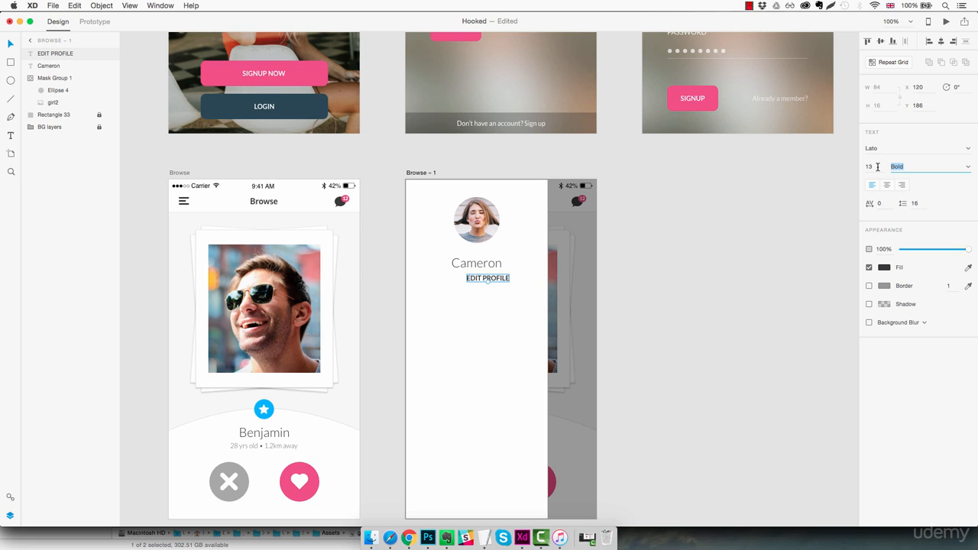
{"action": "key", "text": "Down"}
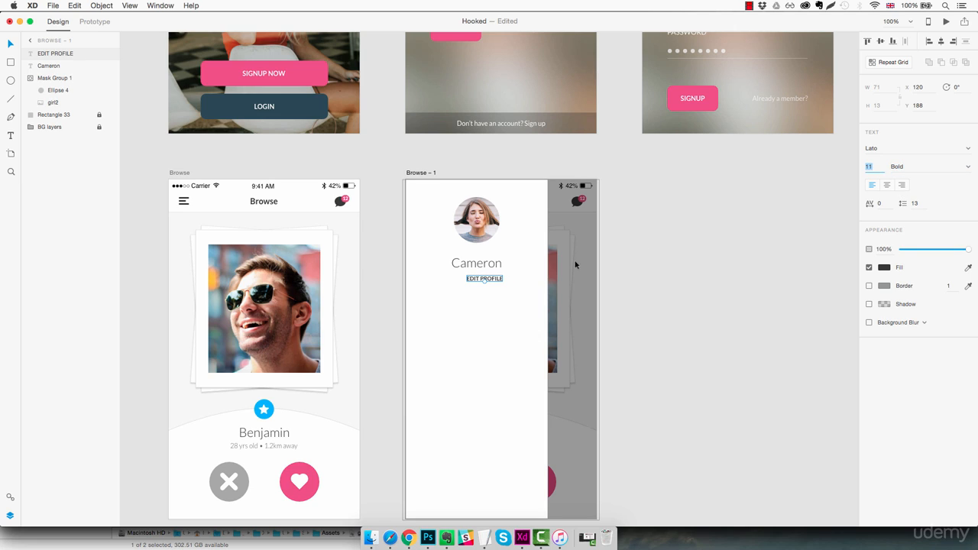
{"action": "left_click", "coordinate": [884, 268]}
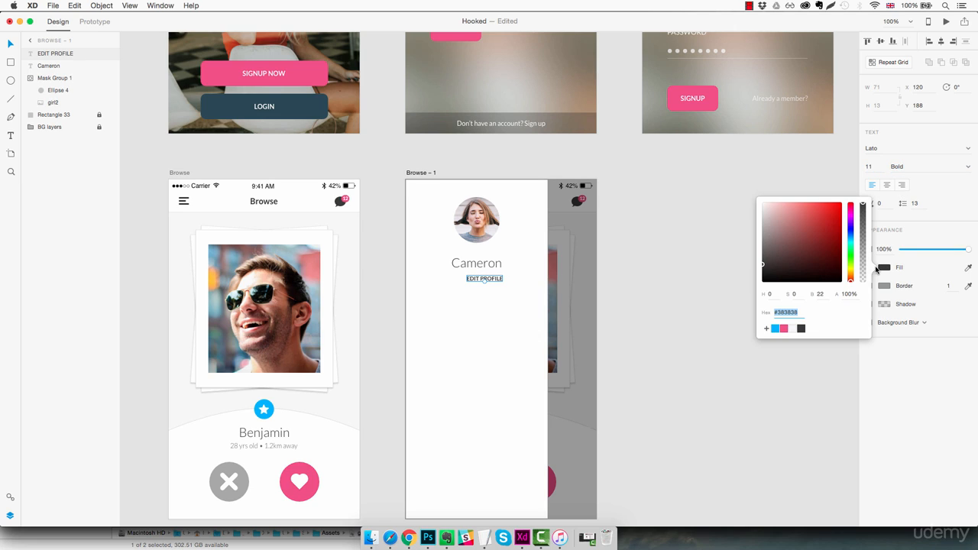
{"action": "left_click", "coordinate": [783, 329]}
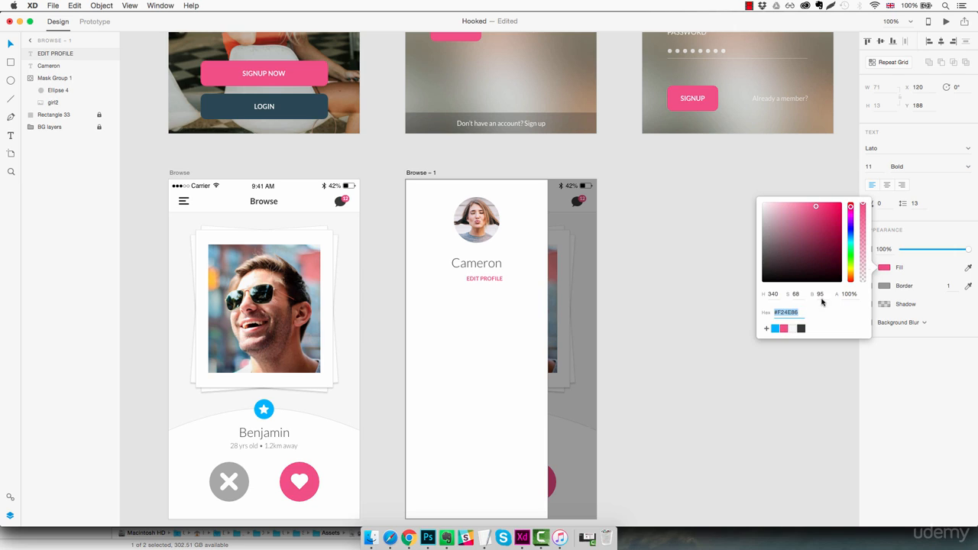
Centre EDIT PROFILE closely beneath the name at X 105, and move both text lines up to Y 136, nearer the profile picture.
{"action": "left_click_drag", "start_coordinate": [498, 280], "coordinate": [486, 276]}
{"action": "key", "text": "Up"}
{"action": "key", "text": "Up"}
{"action": "key", "text": "Up"}
{"action": "key", "text": "Up"}
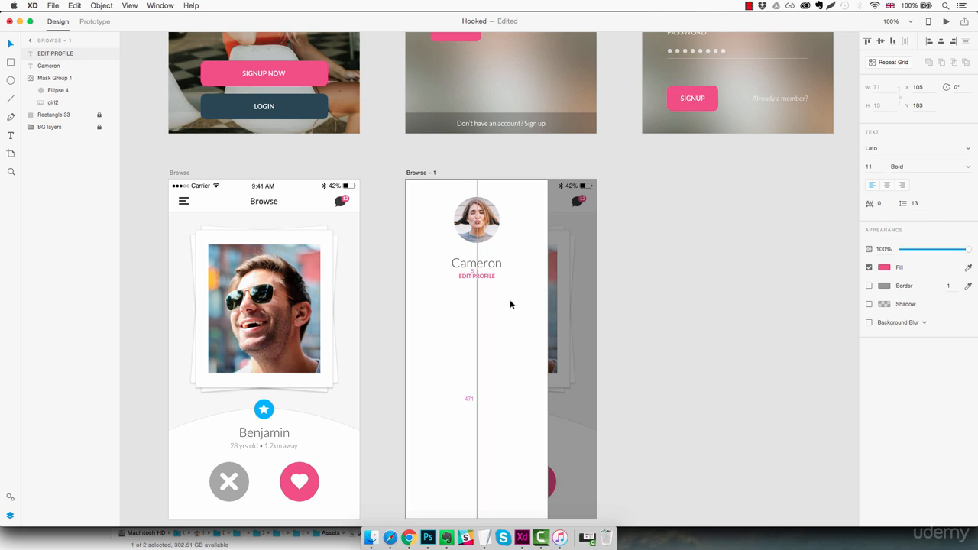
{"action": "left_click", "coordinate": [510, 301]}
{"action": "left_click", "coordinate": [487, 276]}
{"action": "key", "text": "Down"}
{"action": "left_click", "coordinate": [514, 376]}
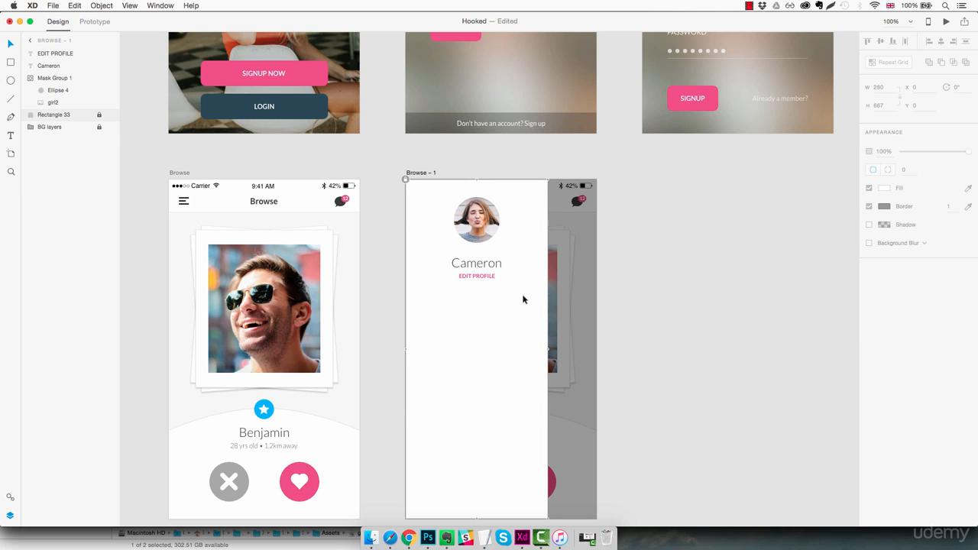
{"action": "left_click_drag", "start_coordinate": [518, 258], "coordinate": [487, 272]}
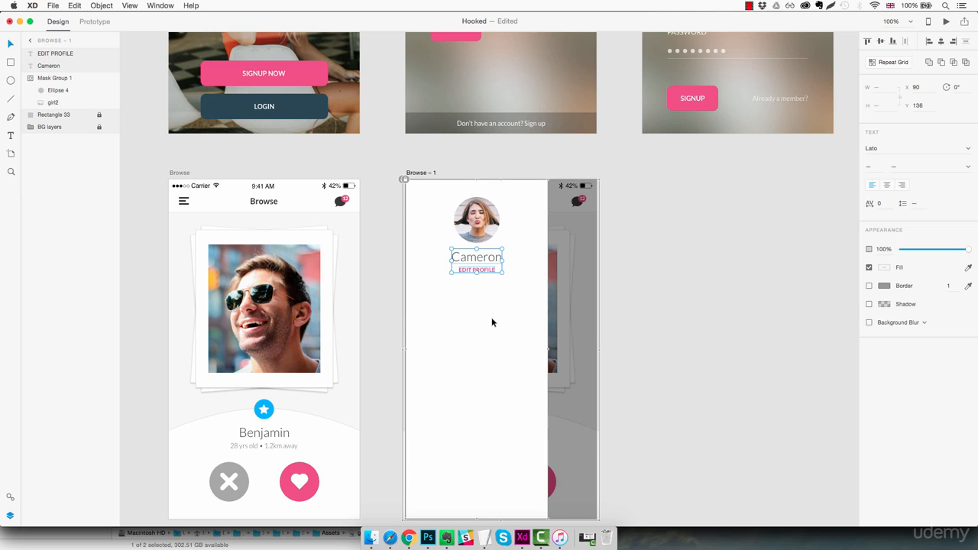
{"action": "left_click", "coordinate": [496, 320]}
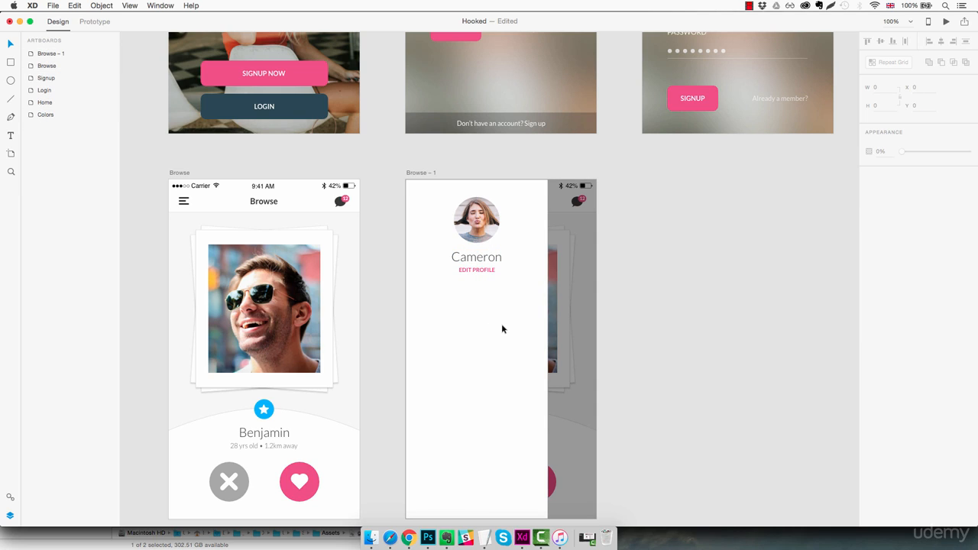
Draw a horizontal divider line about 230 px wide beneath EDIT PROFILE and reduce its opacity to 25%.
{"action": "left_click", "coordinate": [10, 99]}
{"action": "mouse_move", "coordinate": [416, 285]}
{"action": "left_mouse_down"}
{"action": "mouse_move", "coordinate": [536, 296]}
{"action": "mouse_move", "coordinate": [515, 291]}
{"action": "left_mouse_up"}
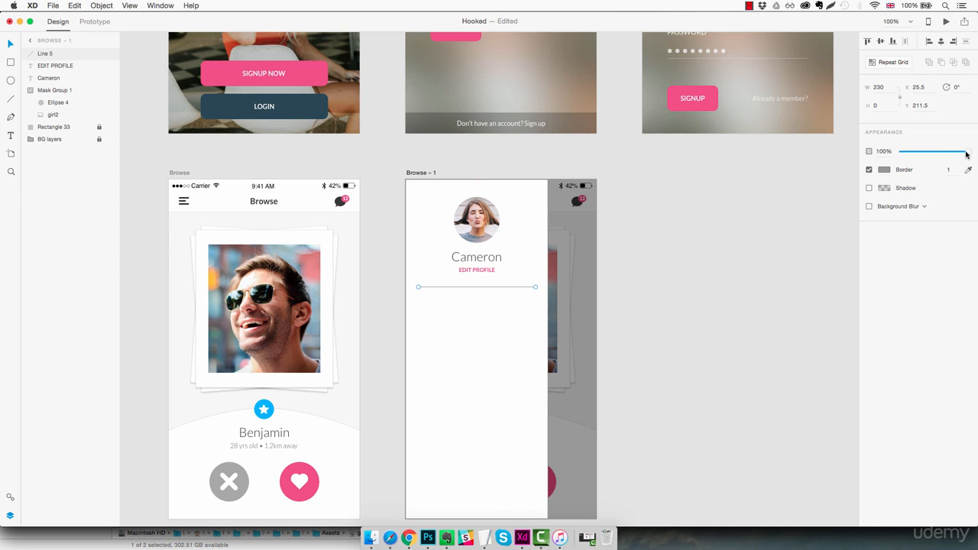
{"action": "left_click_drag", "start_coordinate": [965, 154], "coordinate": [918, 158]}
{"action": "left_click", "coordinate": [520, 347]}
Space the divider line below EDIT PROFILE at Y 222.5, shifting it down from the text's baseline in 10 px increments.
{"action": "left_click", "coordinate": [481, 287]}
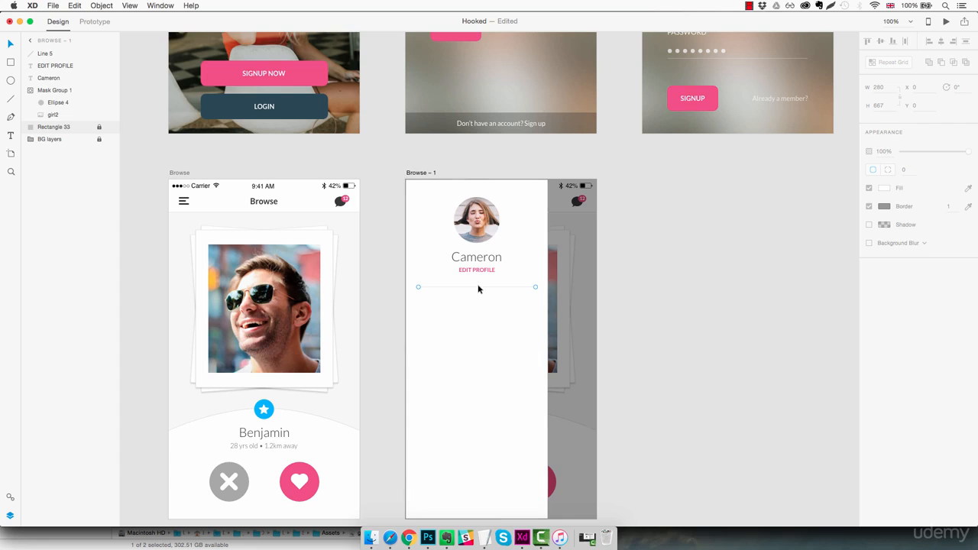
{"action": "key", "text": "z"}
{"action": "left_click", "coordinate": [472, 279]}
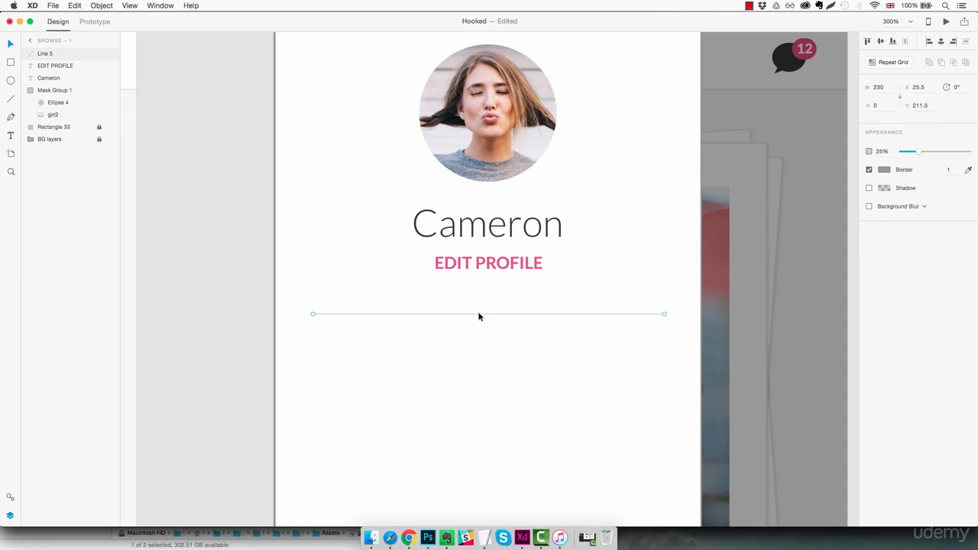
{"action": "left_click_drag", "start_coordinate": [482, 315], "coordinate": [492, 276]}
{"action": "key", "text": "Up"}
{"action": "key", "text": "Up"}
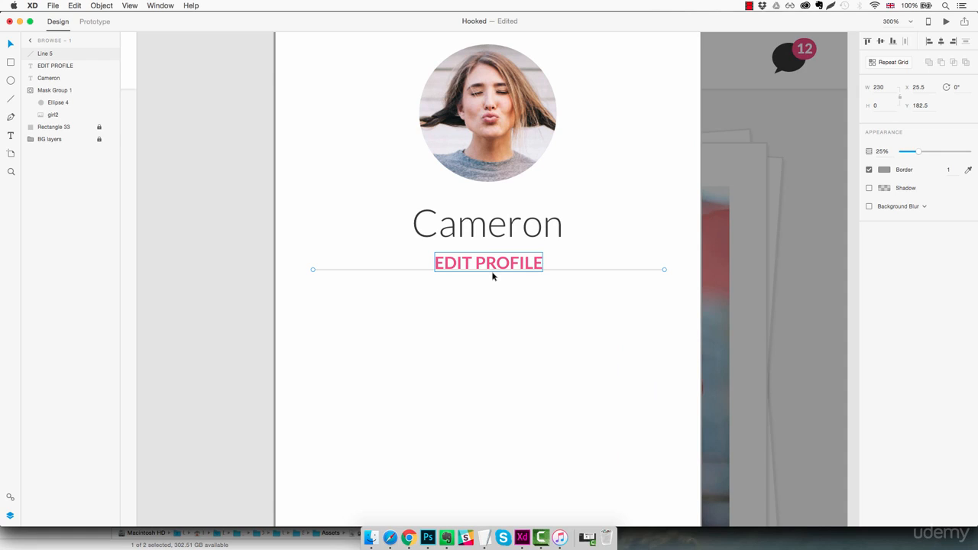
{"action": "key", "text": "shift+Down"}
{"action": "key", "text": "shift+Down"}
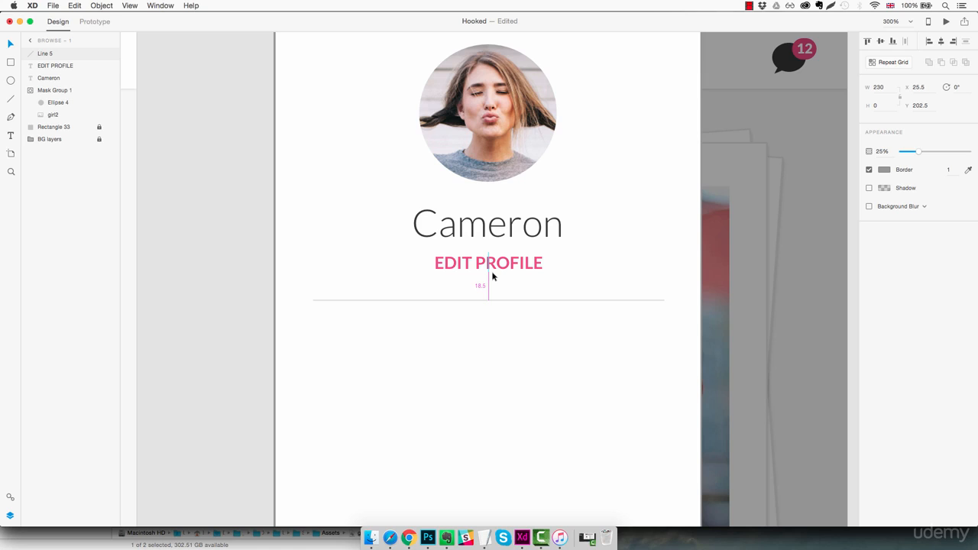
{"action": "key", "text": "shift+Down"}
{"action": "key", "text": "shift+Down"}
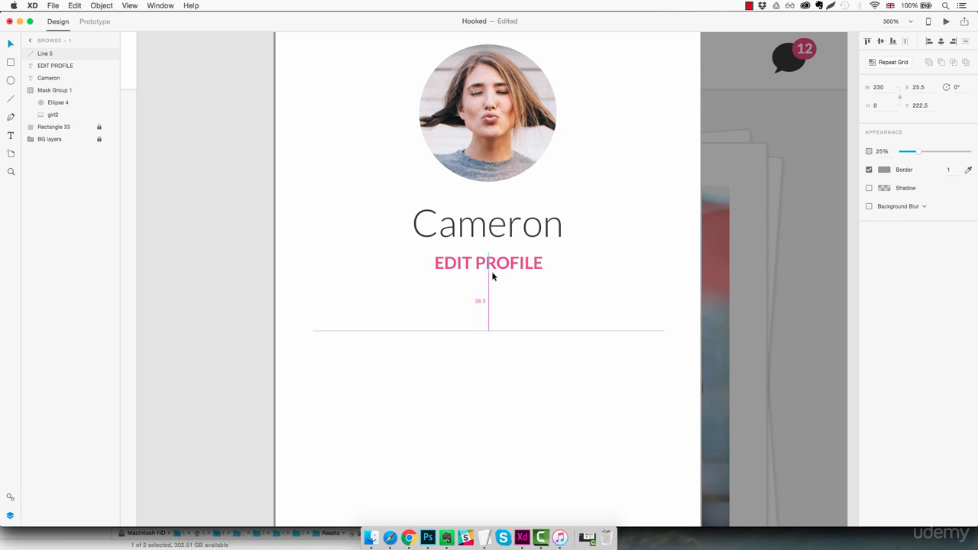
{"action": "scroll", "coordinate": [492, 276], "scroll_direction": "down", "scroll_amount": 5}
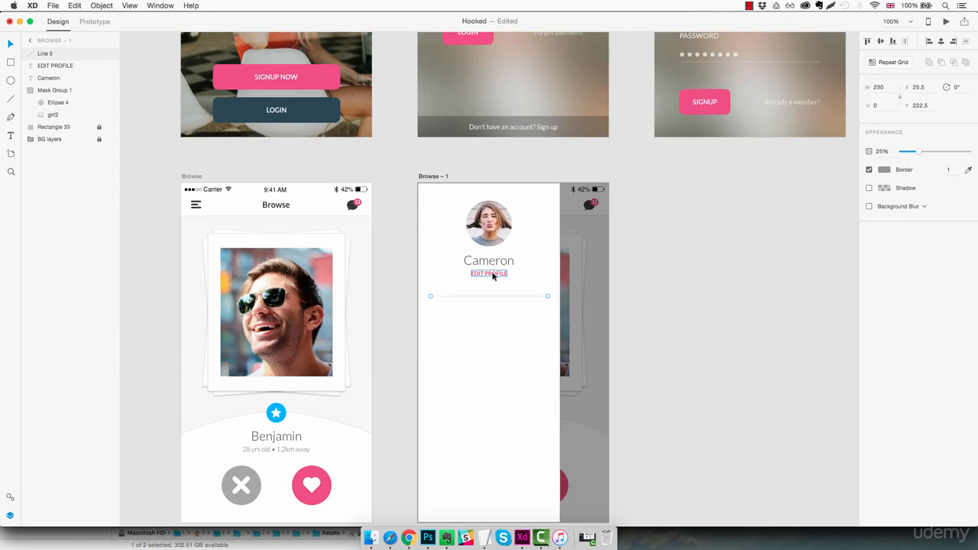
{"action": "left_click", "coordinate": [503, 354]}
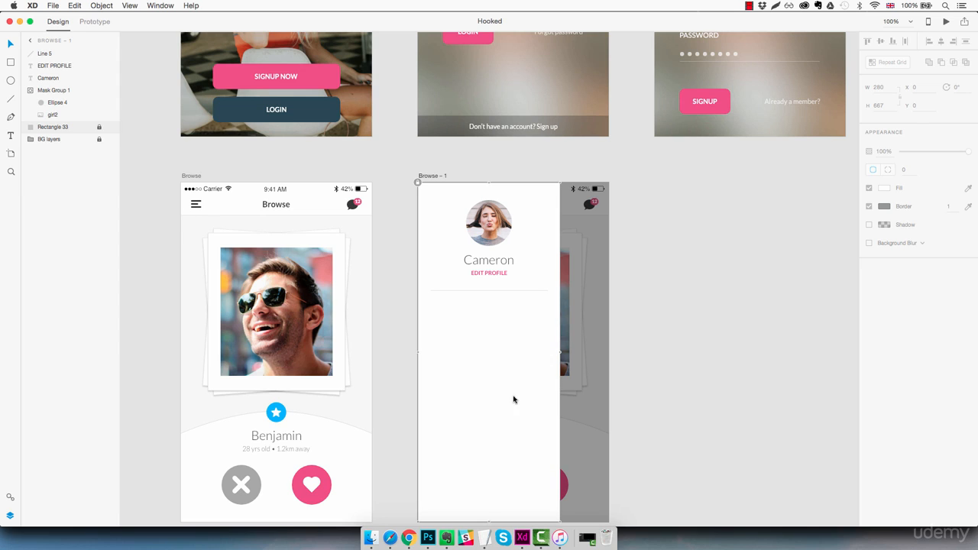
Switch to Chrome and copy the fa-users icon glyph from the Font Awesome cheatsheet.
{"action": "left_click", "coordinate": [409, 540]}
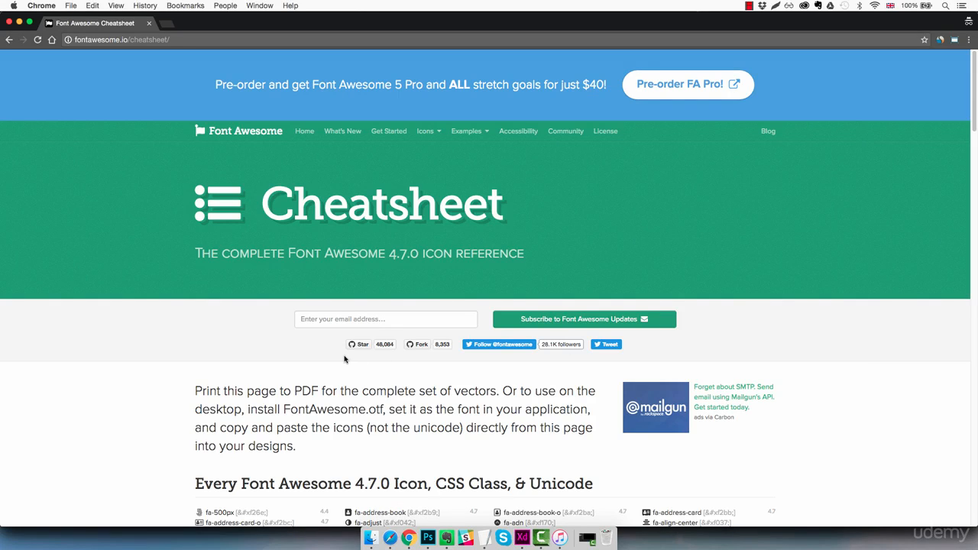
{"action": "scroll", "coordinate": [343, 364], "scroll_direction": "down", "scroll_amount": 3}
{"action": "scroll", "coordinate": [343, 364], "scroll_direction": "up", "scroll_amount": 3}
{"action": "scroll", "coordinate": [442, 168], "scroll_direction": "down", "scroll_amount": 10}
{"action": "scroll", "coordinate": [427, 174], "scroll_direction": "down", "scroll_amount": 5}
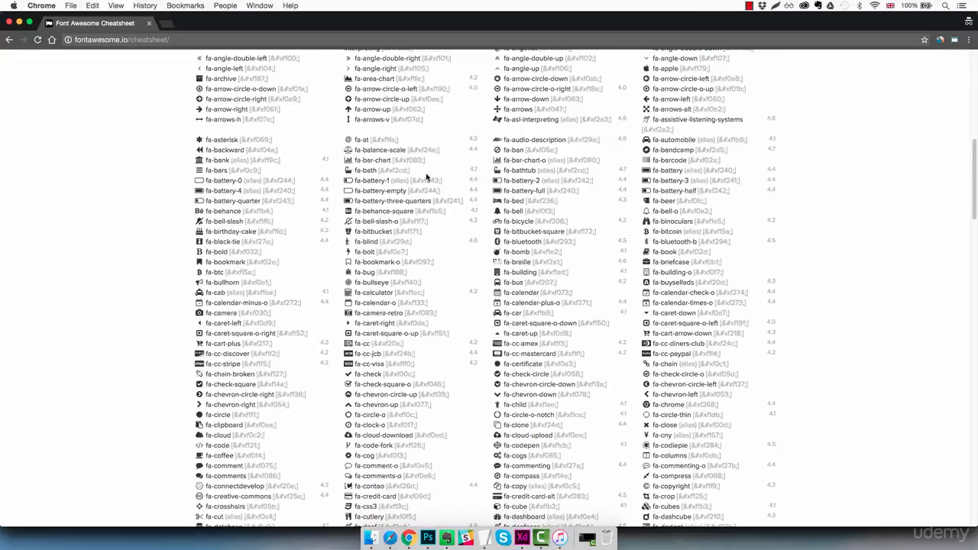
{"action": "scroll", "coordinate": [426, 180], "scroll_direction": "up", "scroll_amount": 15}
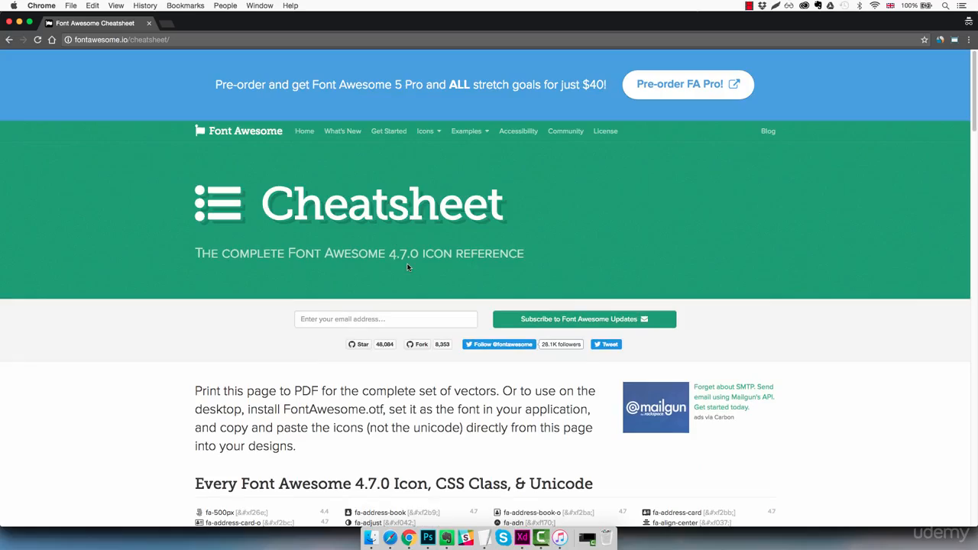
{"action": "scroll", "coordinate": [410, 265], "scroll_direction": "down", "scroll_amount": 15}
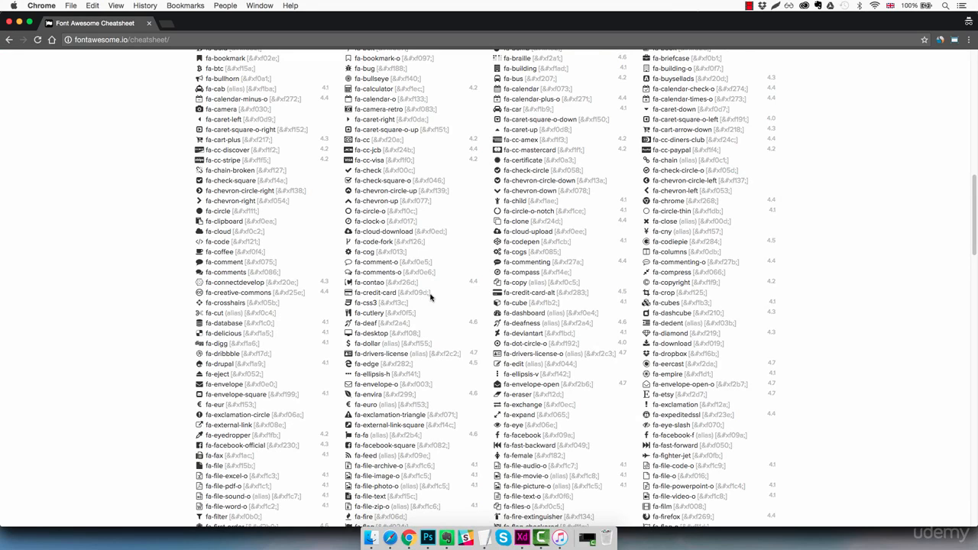
{"action": "scroll", "coordinate": [430, 296], "scroll_direction": "down", "scroll_amount": 5}
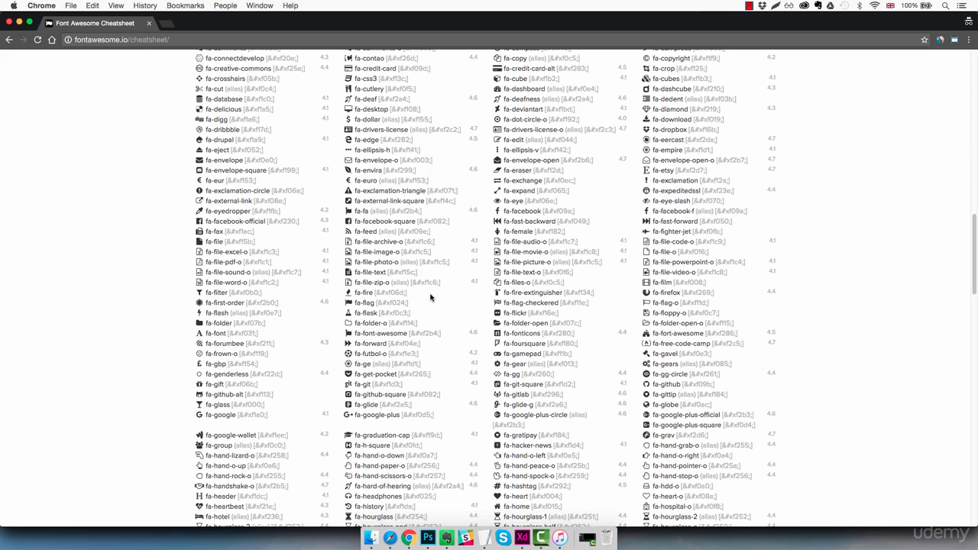
{"action": "scroll", "coordinate": [427, 298], "scroll_direction": "up", "scroll_amount": 1}
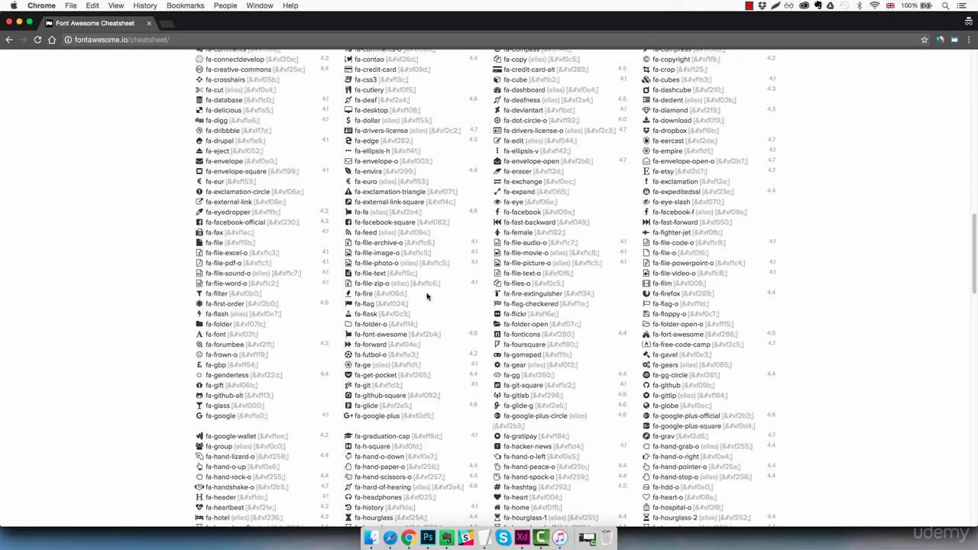
{"action": "scroll", "coordinate": [427, 296], "scroll_direction": "down", "scroll_amount": 20}
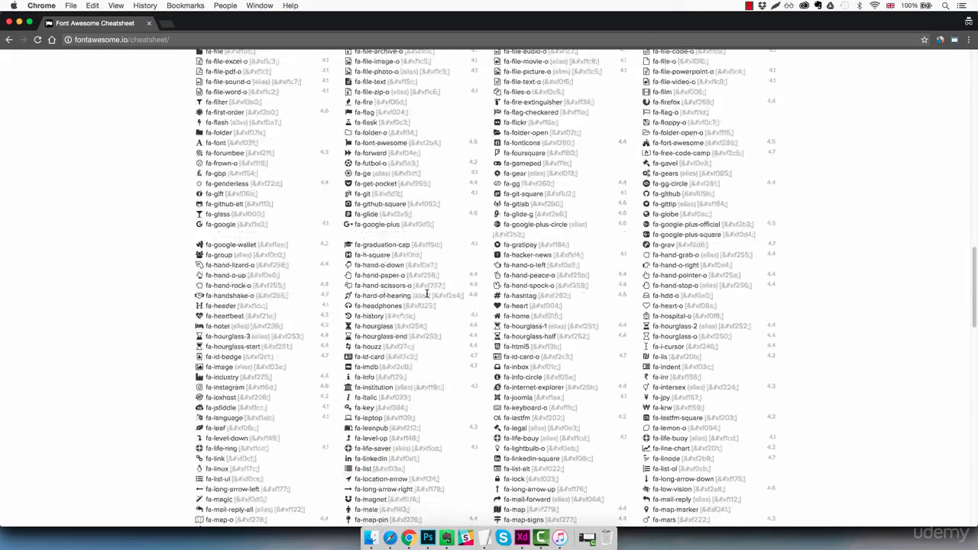
{"action": "scroll", "coordinate": [426, 296], "scroll_direction": "up", "scroll_amount": 5}
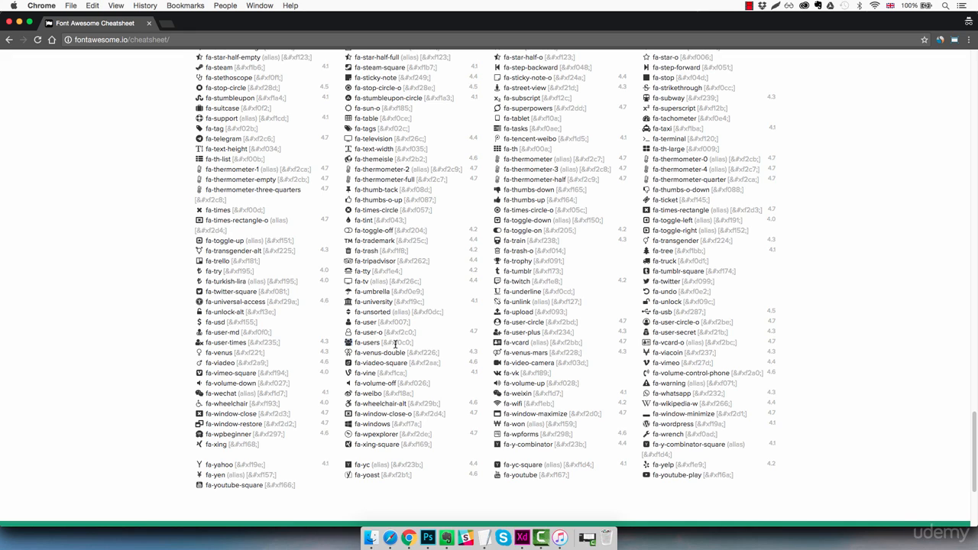
{"action": "key", "text": "super+c"}
Switch back to Adobe XD, paste the icon as text on the white panel and set its font to FontAwesome.
{"action": "left_click", "coordinate": [521, 538]}
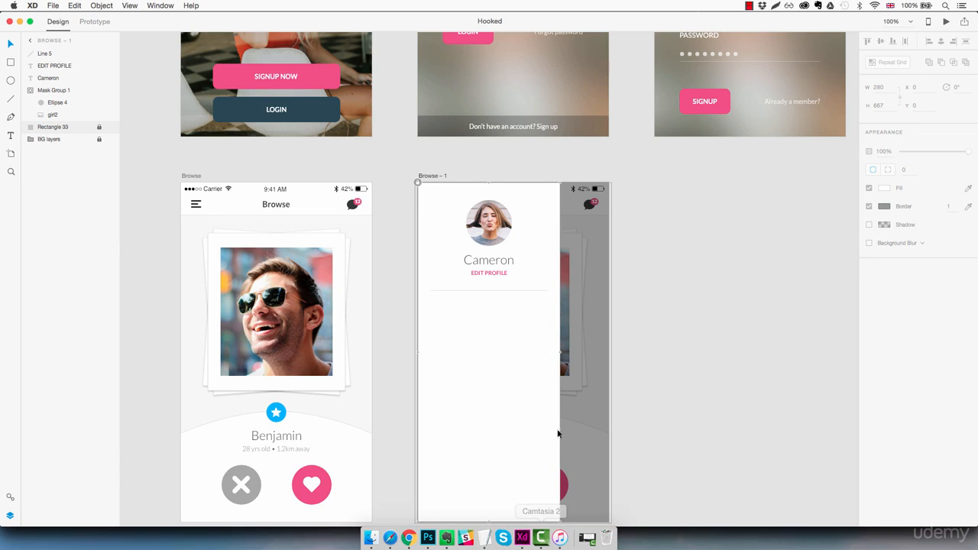
{"action": "left_click", "coordinate": [448, 366]}
{"action": "key", "text": "super+v"}
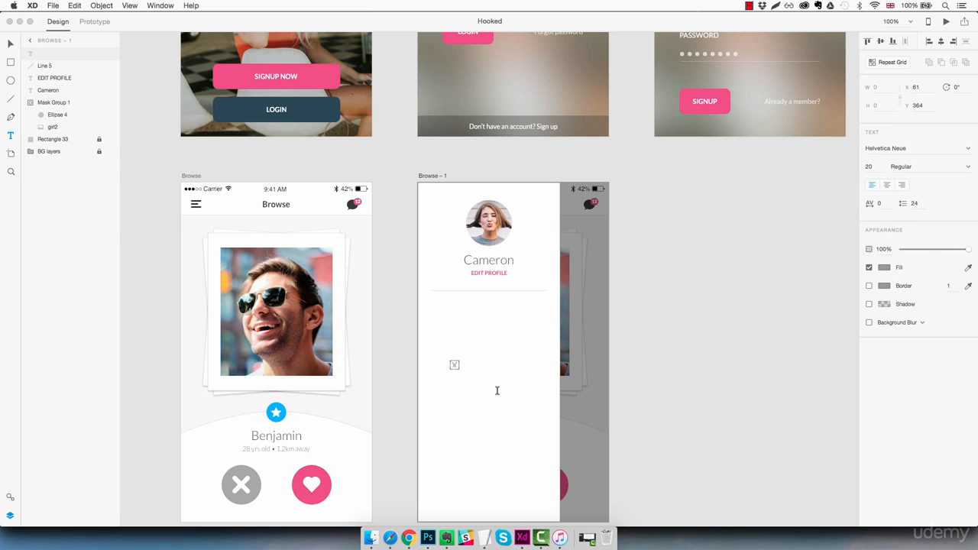
{"action": "key", "text": "super+a"}
{"action": "left_click", "coordinate": [920, 147]}
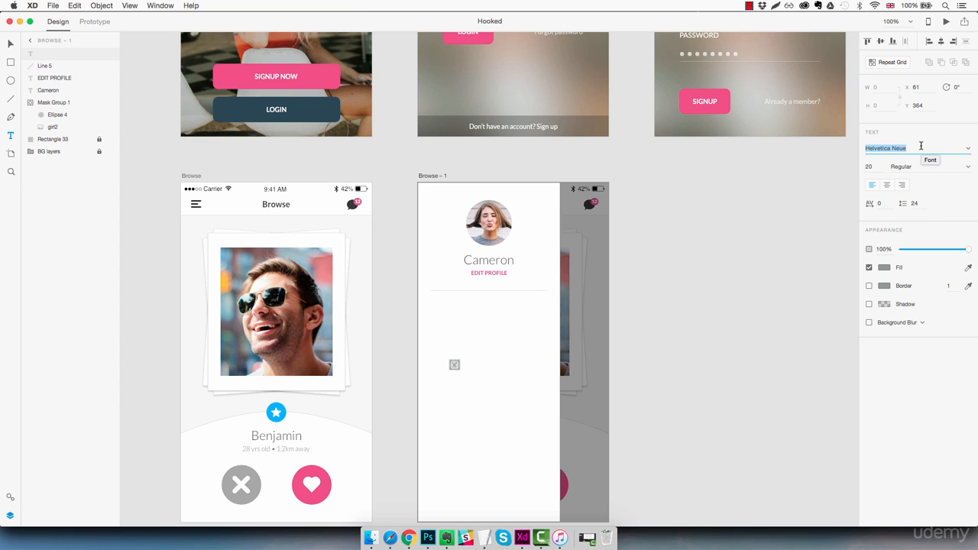
{"action": "type", "text": "Font"}
{"action": "key", "text": "Return"}
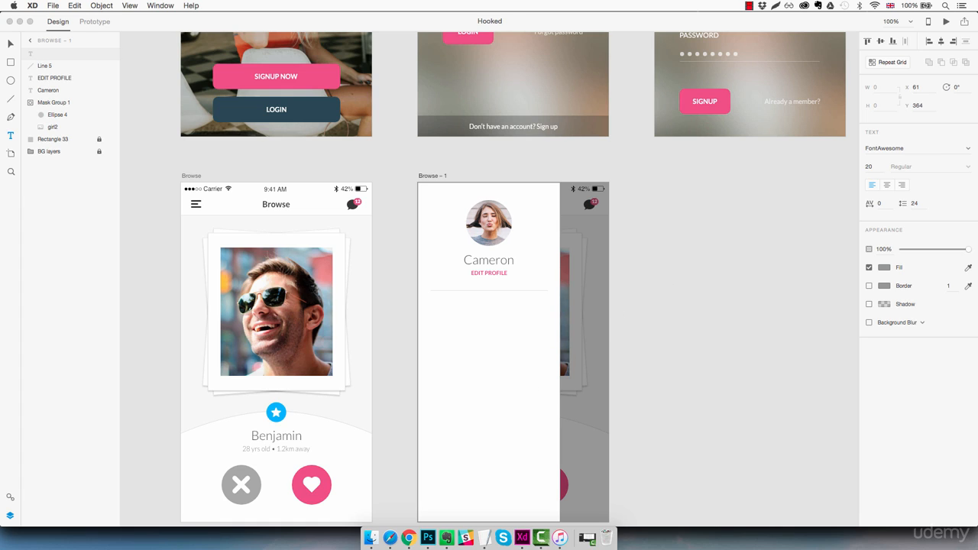
{"action": "key", "text": "Escape"}
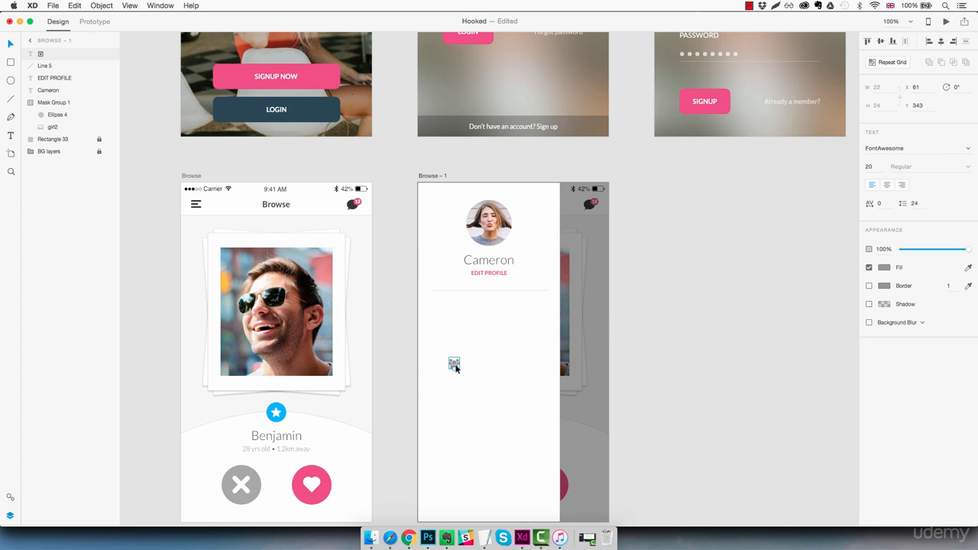
Place the users icon beneath the divider at X 32, Y 256 and convert it to a path.
{"action": "left_click_drag", "start_coordinate": [456, 367], "coordinate": [490, 401]}
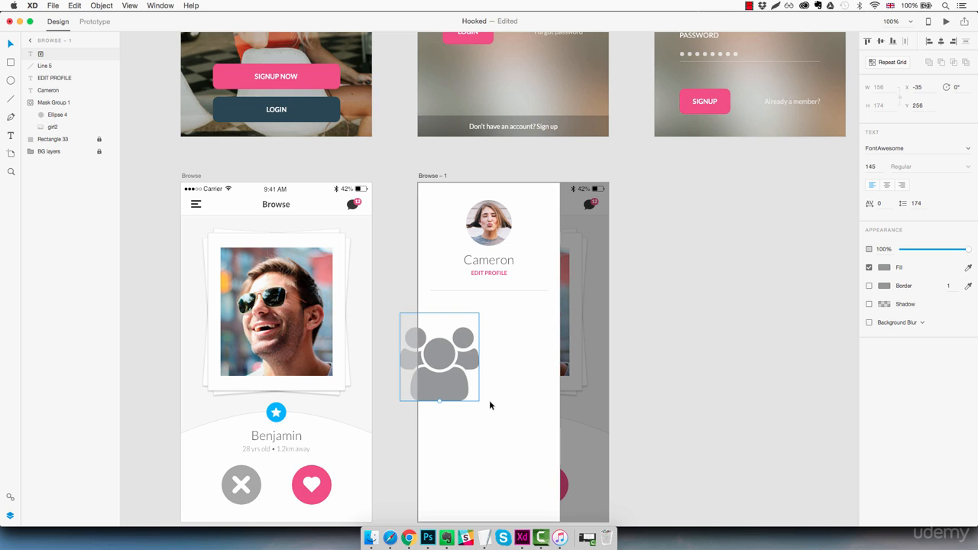
{"action": "key", "text": "super+z"}
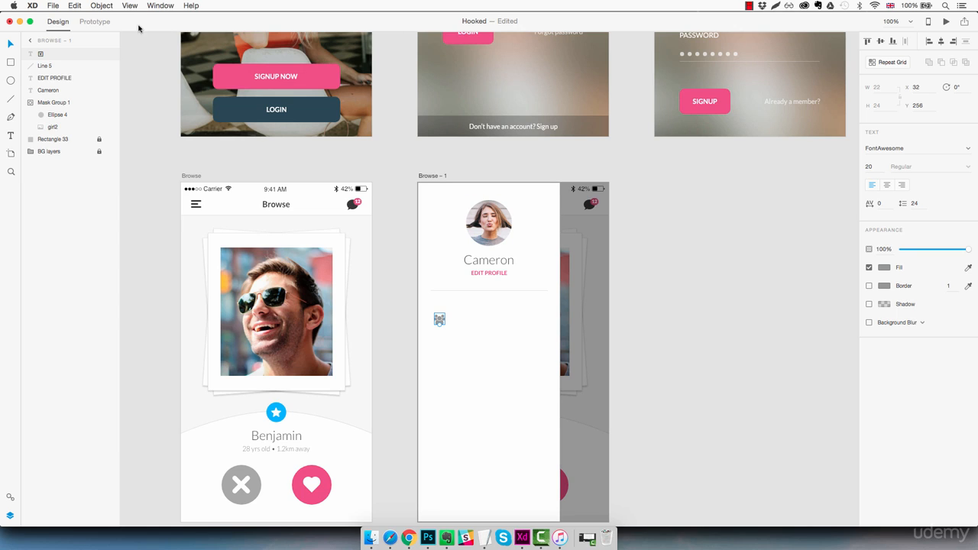
{"action": "left_click", "coordinate": [110, 7]}
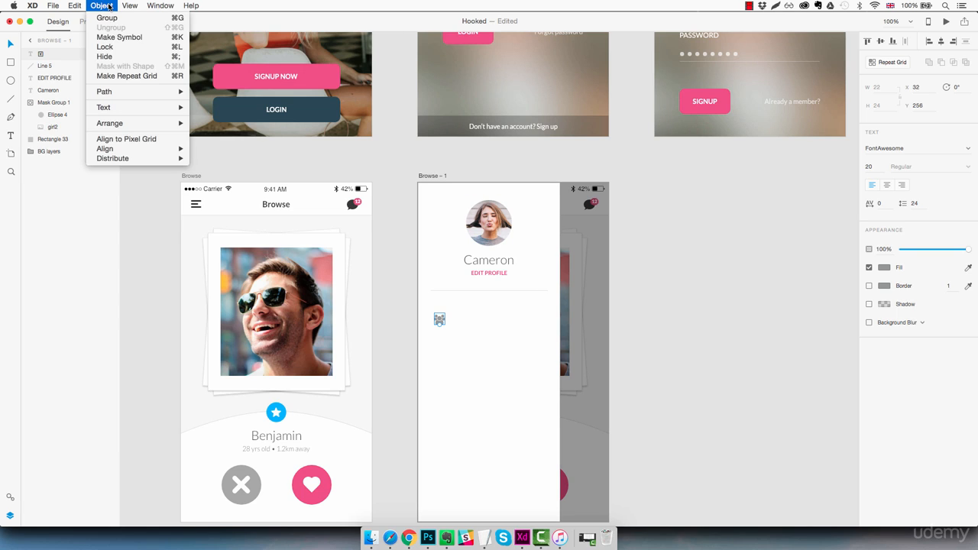
{"action": "mouse_move", "coordinate": [131, 95]}
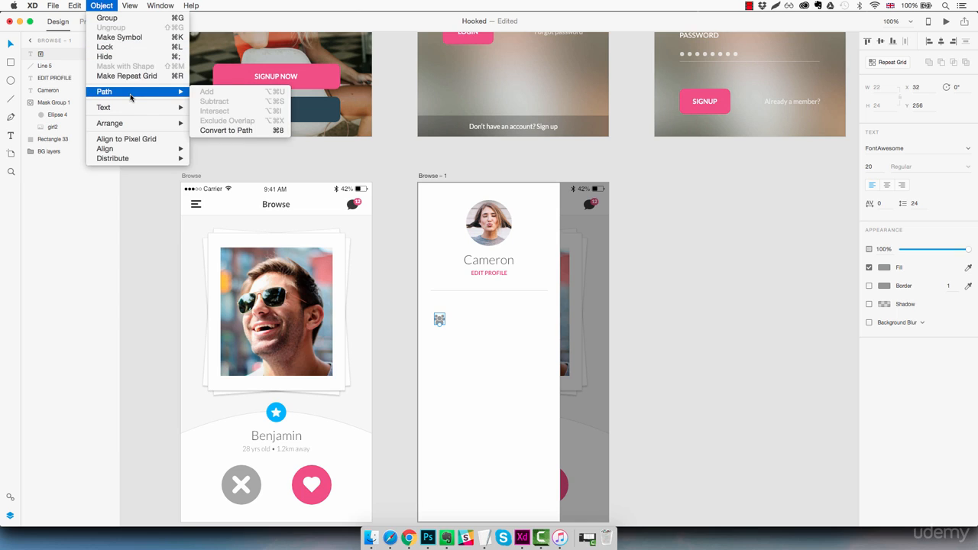
{"action": "left_click", "coordinate": [222, 131]}
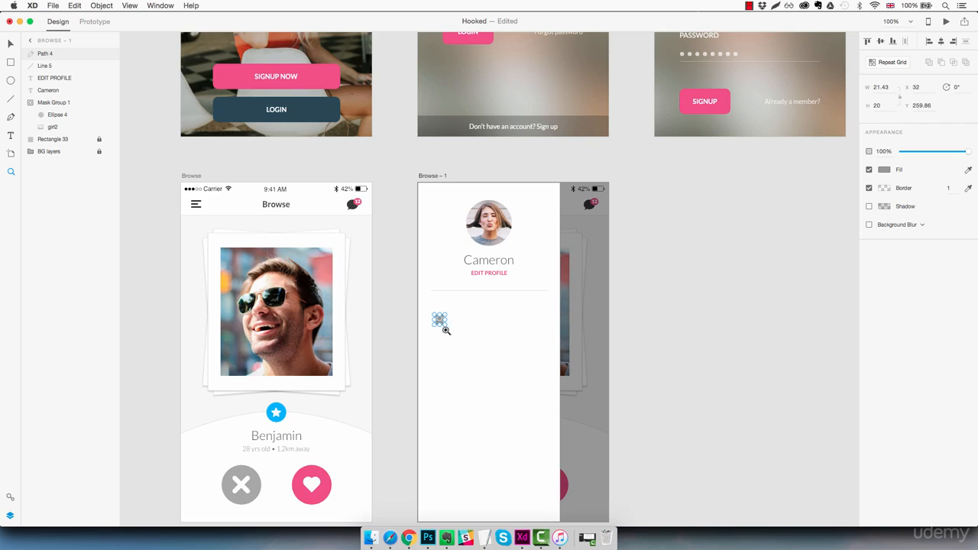
Try enlarging the users icon path to about 269 px wide and undo the resize.
{"action": "key", "text": "v"}
{"action": "left_click_drag", "start_coordinate": [446, 323], "coordinate": [580, 446]}
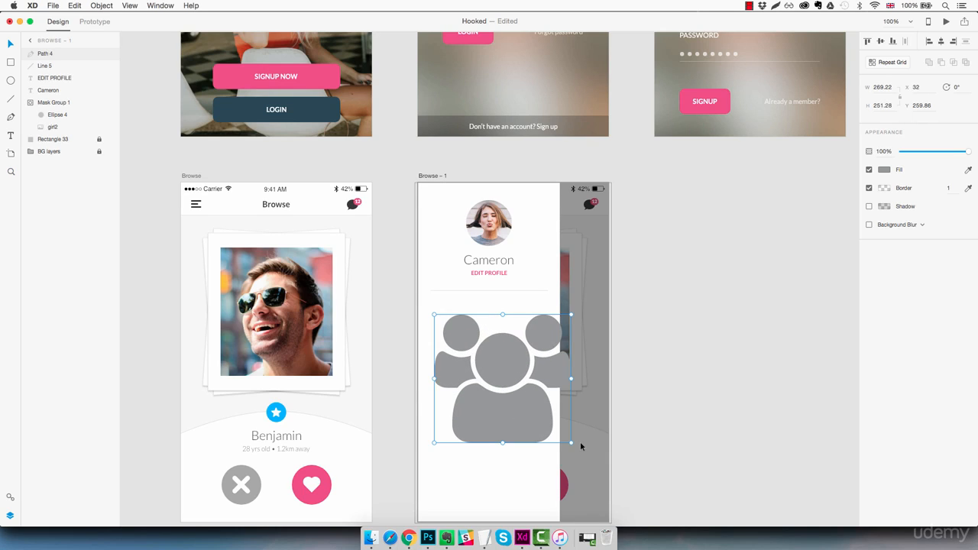
{"action": "key", "text": "super+z"}
{"action": "left_click", "coordinate": [498, 376]}
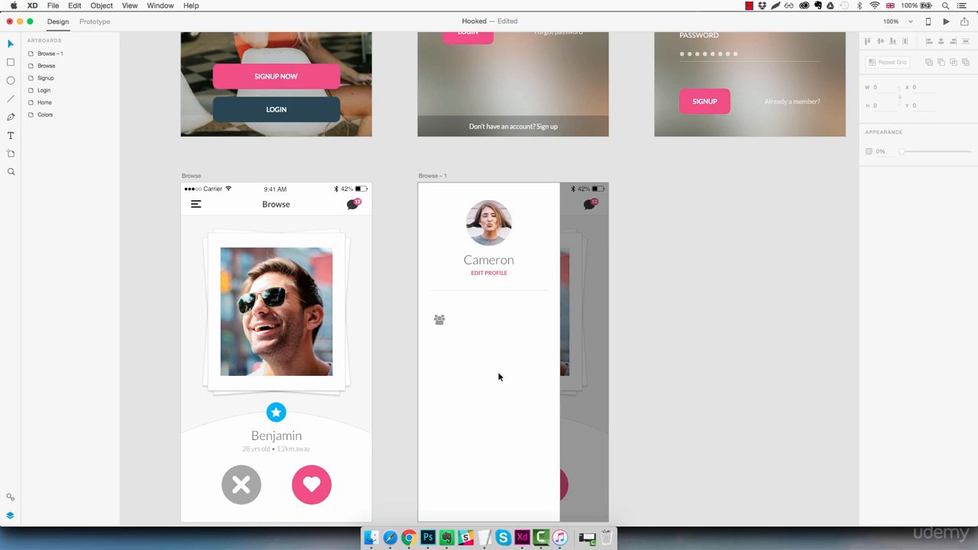
Shrink the users icon to about 15 × 14 px and move it close beneath the divider at X 30, Y 222.86.
{"action": "key", "text": "z"}
{"action": "left_click", "coordinate": [462, 326]}
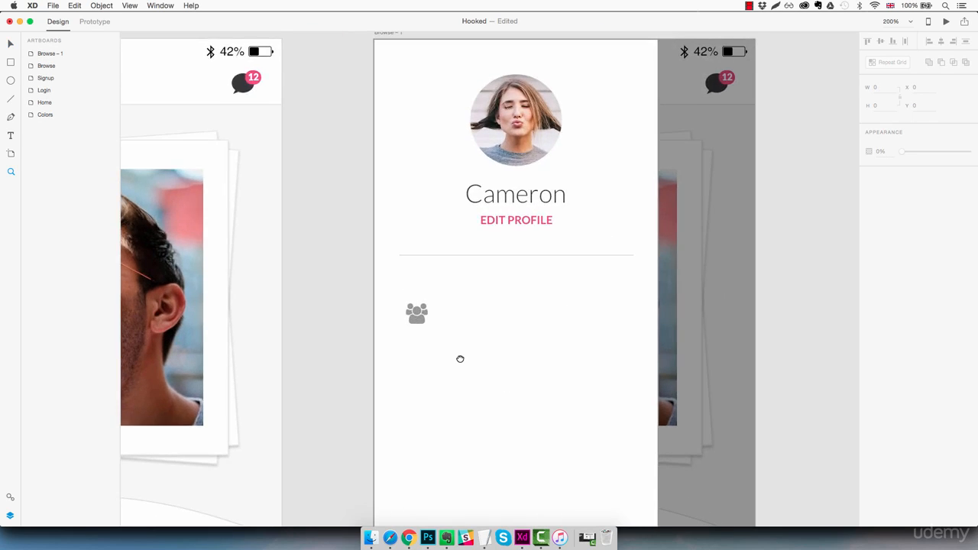
{"action": "left_click_drag", "start_coordinate": [458, 359], "coordinate": [449, 322]}
{"action": "left_click", "coordinate": [405, 288]}
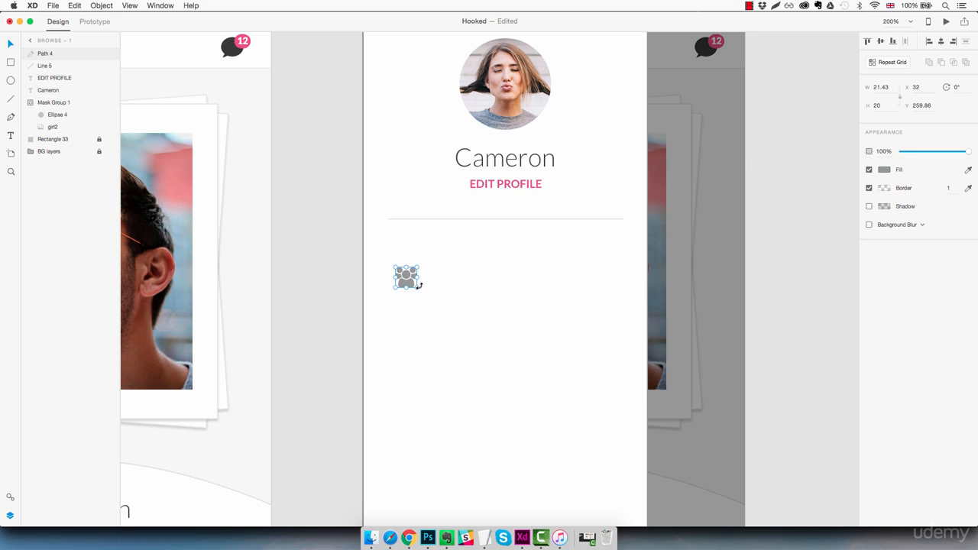
{"action": "left_click_drag", "start_coordinate": [417, 287], "coordinate": [404, 232]}
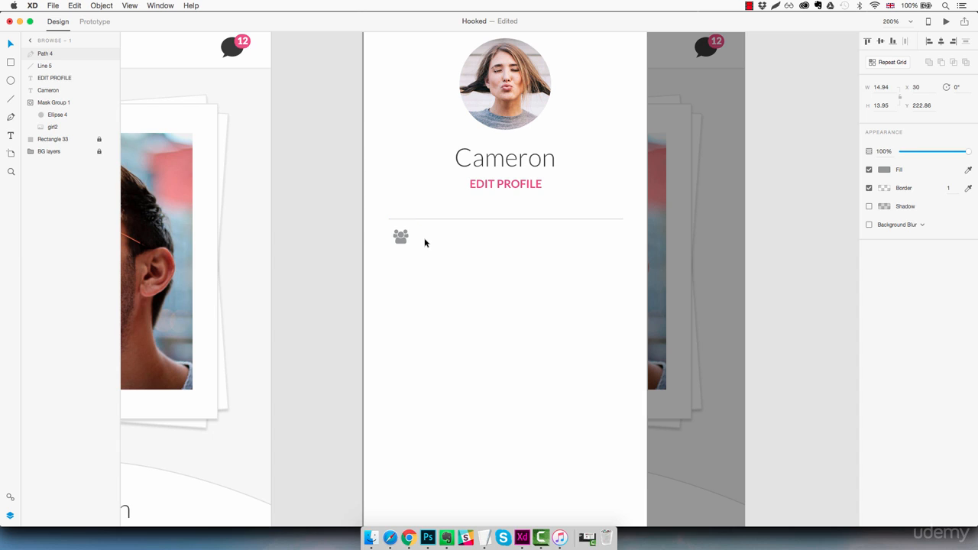
Set the users icon 30 px in from the panel's outer edge and lower it to Y 242.86, using 10 px increments.
{"action": "key", "text": "shift+Left"}
{"action": "key", "text": "shift+Left"}
{"action": "key", "text": "shift+Left"}
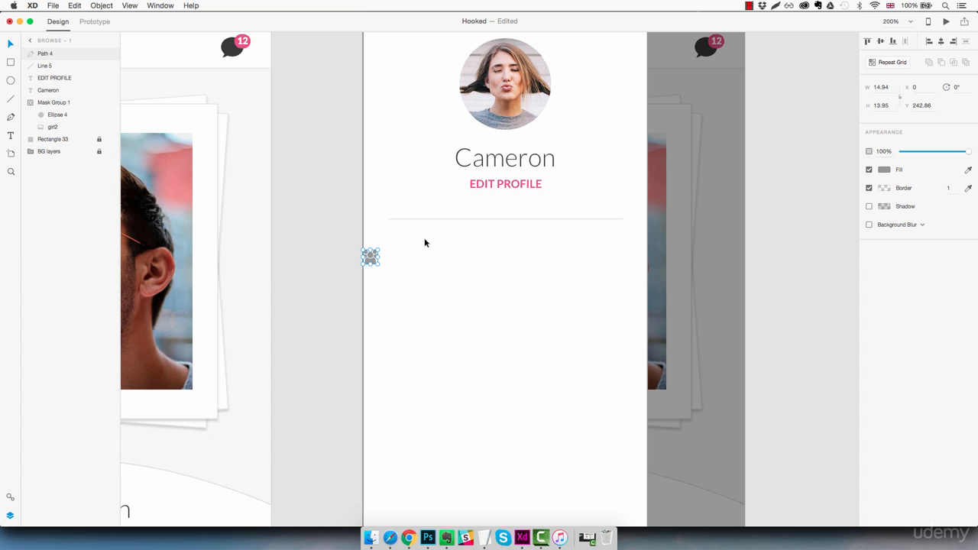
{"action": "key", "text": "shift+Right"}
{"action": "key", "text": "shift+Right"}
{"action": "key", "text": "shift+Right"}
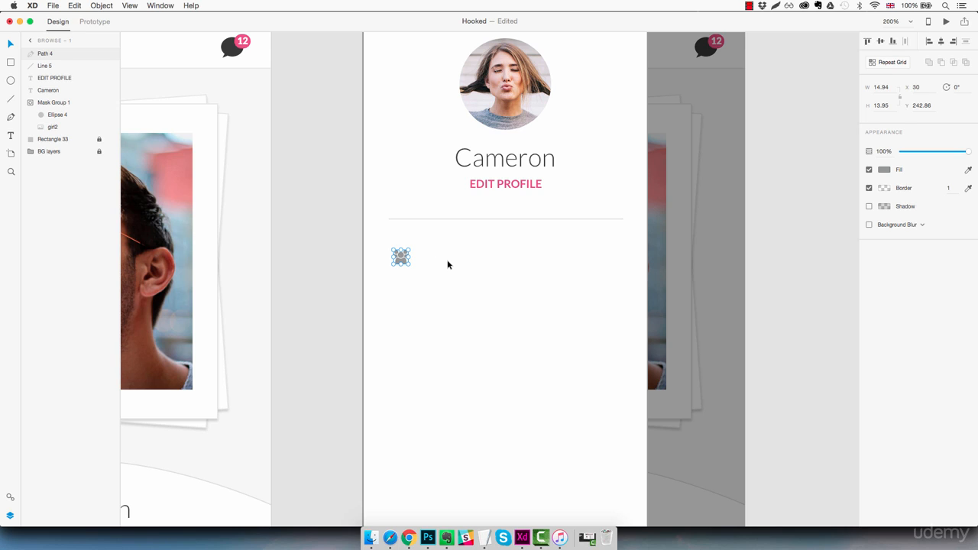
Move the profile name text beside the users icon at X 55, Y 236 and reduce its font size to 20.
{"action": "left_click", "coordinate": [512, 167]}
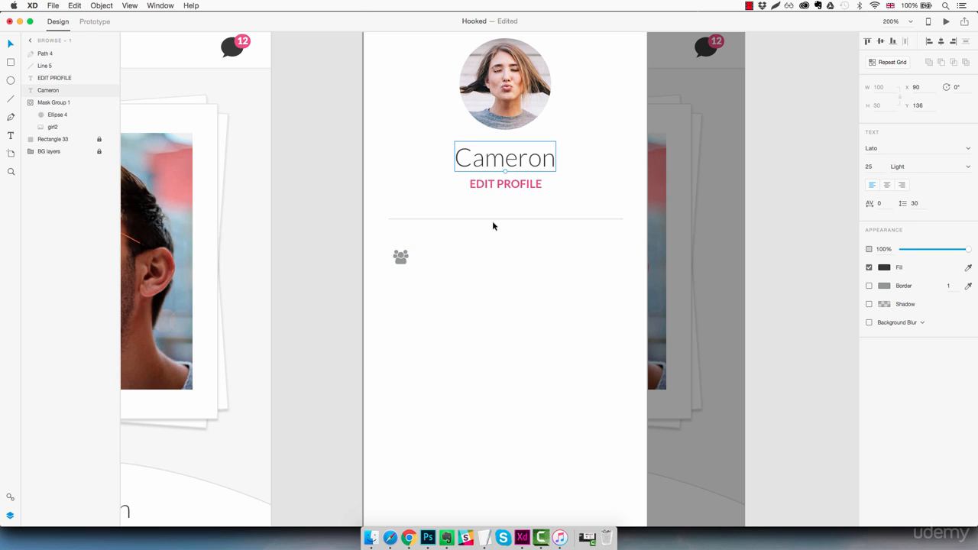
{"action": "left_click_drag", "start_coordinate": [508, 164], "coordinate": [482, 262]}
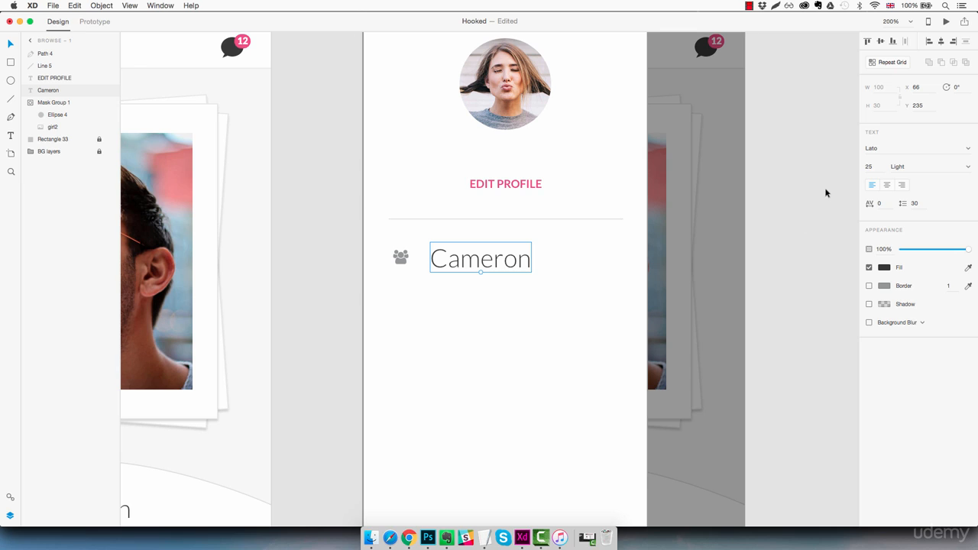
{"action": "left_click", "coordinate": [875, 167]}
{"action": "key", "text": "Down"}
{"action": "key", "text": "Down"}
{"action": "key", "text": "Down"}
{"action": "key", "text": "Down"}
{"action": "key", "text": "Down"}
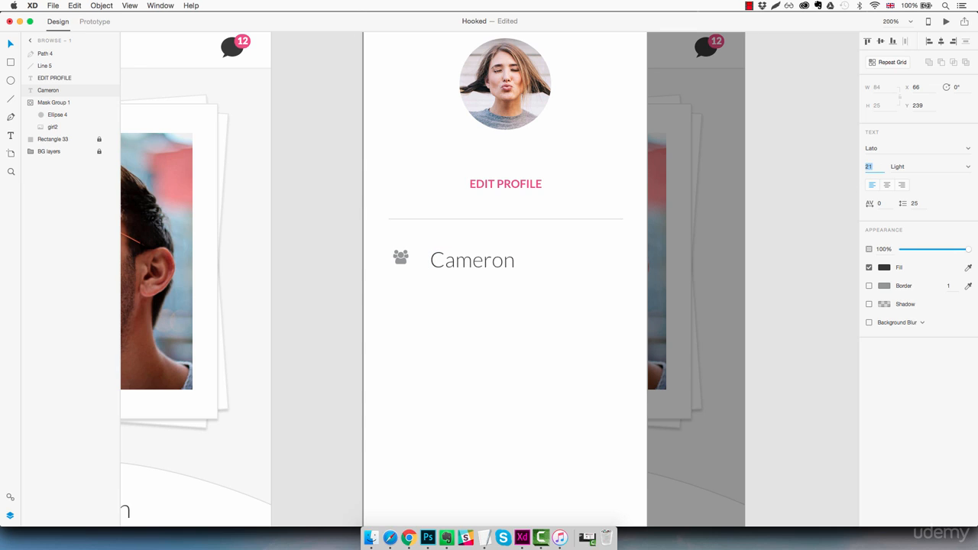
{"action": "left_click_drag", "start_coordinate": [505, 260], "coordinate": [483, 257]}
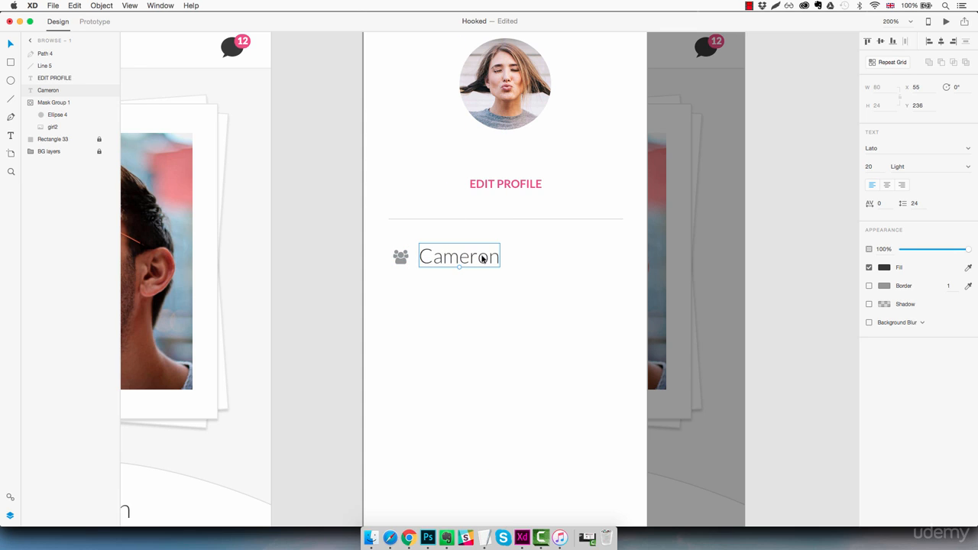
Replace the text beside the users icon with "Browse".
{"action": "double_click", "coordinate": [482, 257]}
{"action": "type", "text": "Browse"}
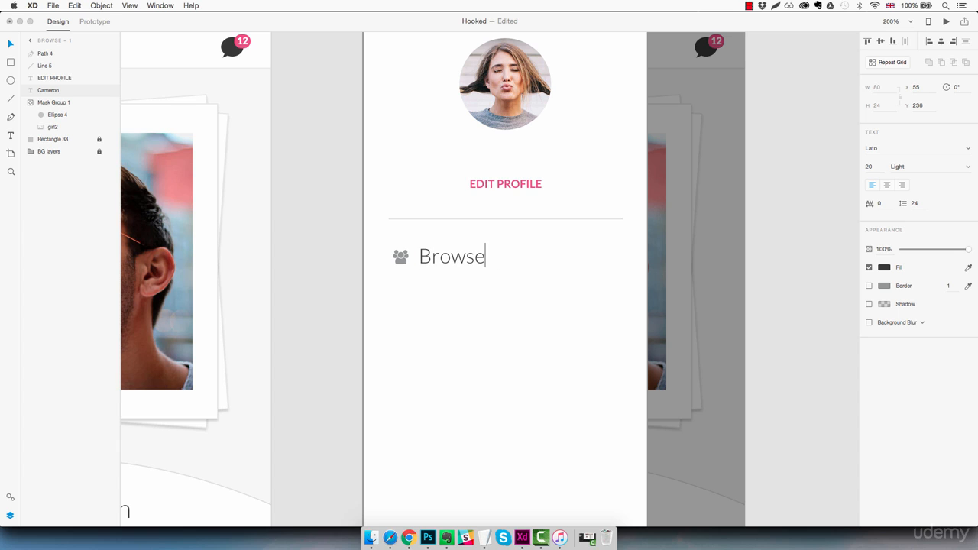
{"action": "key", "text": "Escape"}
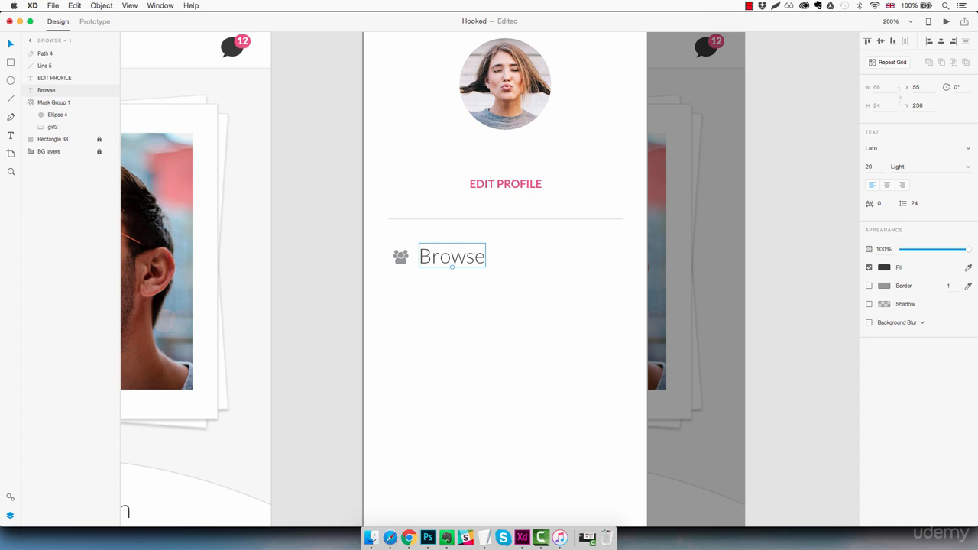
Nudge the Browse label to X 73, Y 237, aligning it with the users icon and leaving a 30 px gap.
{"action": "key", "text": "shift+Left"}
{"action": "key", "text": "Left"}
{"action": "key", "text": "Left"}
{"action": "key", "text": "Down"}
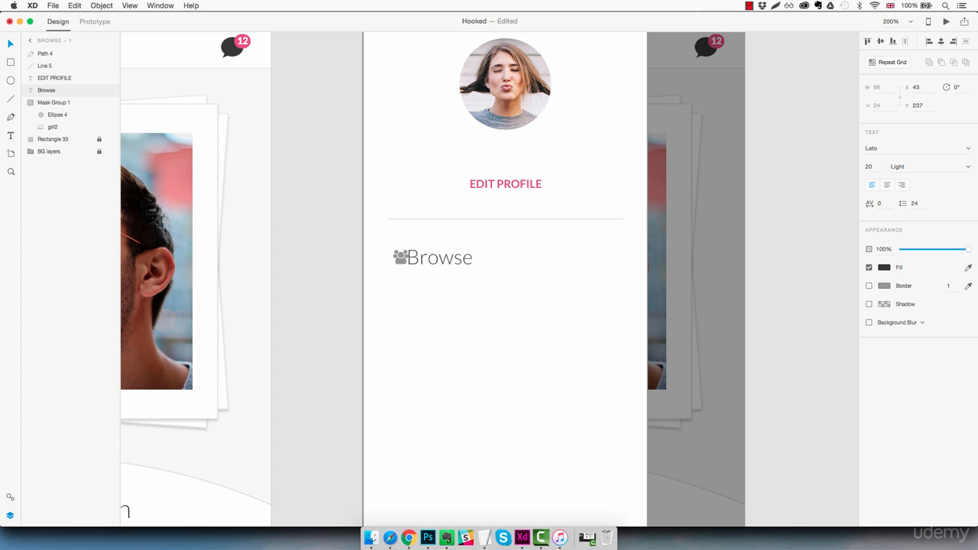
{"action": "key", "text": "shift+Right"}
{"action": "key", "text": "shift+Right"}
{"action": "key", "text": "shift+Right"}
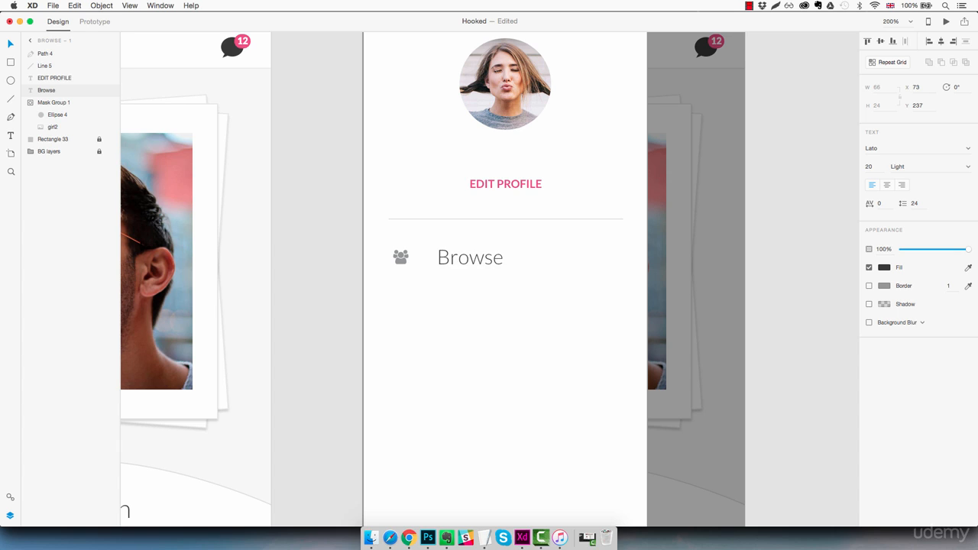
Group the users icon with the Browse label and name the group "Menu item".
{"action": "left_click", "coordinate": [544, 330]}
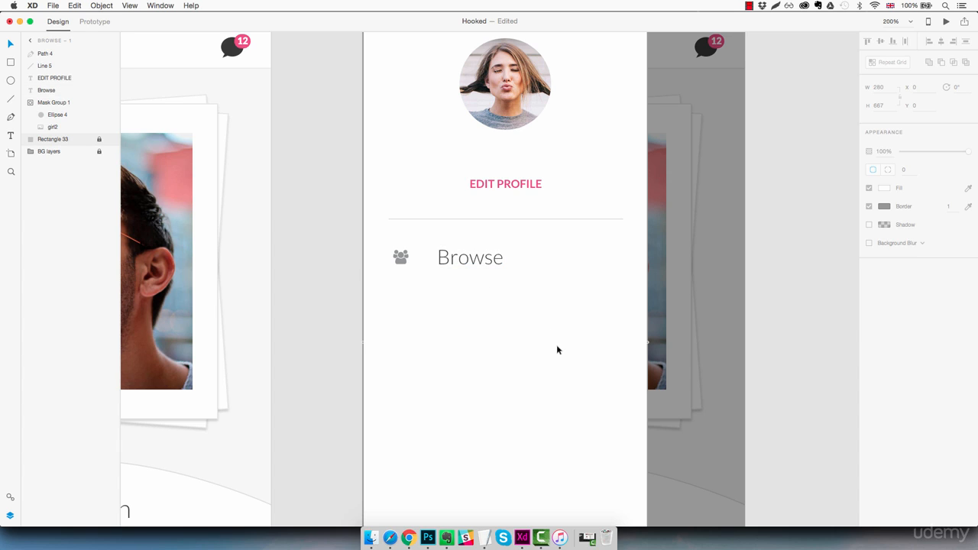
{"action": "left_click_drag", "start_coordinate": [522, 244], "coordinate": [394, 277]}
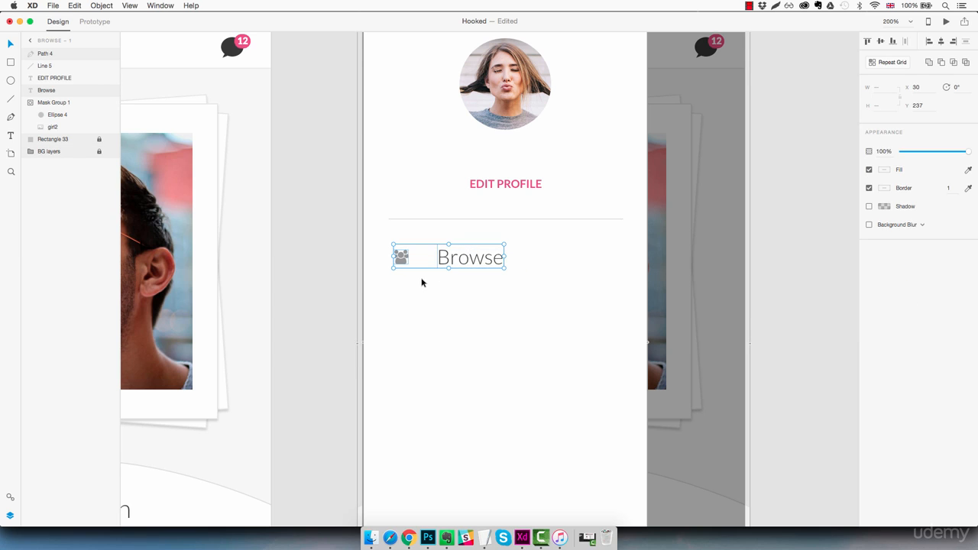
{"action": "key", "text": "Escape"}
{"action": "left_click", "coordinate": [476, 259]}
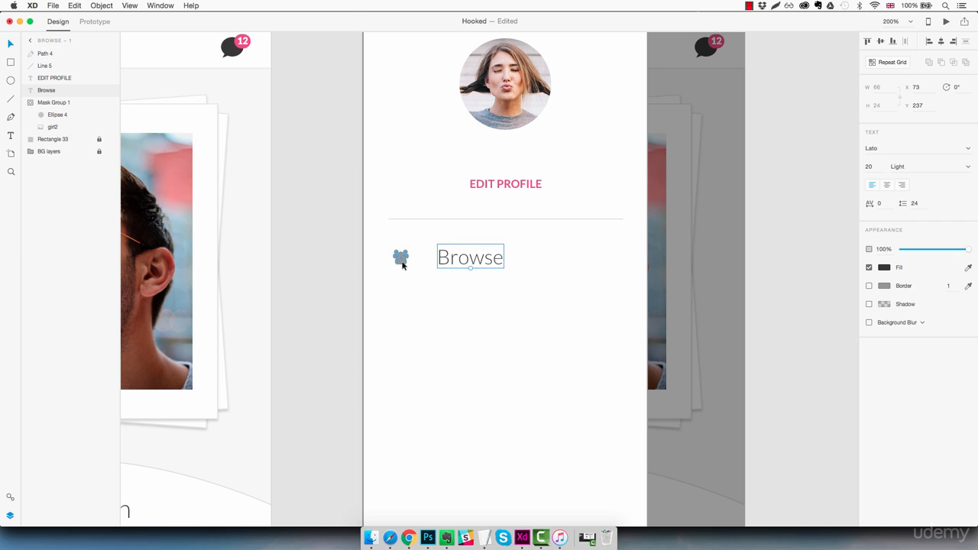
{"action": "left_click", "coordinate": [401, 258], "text": "shift"}
{"action": "key", "text": "super+g"}
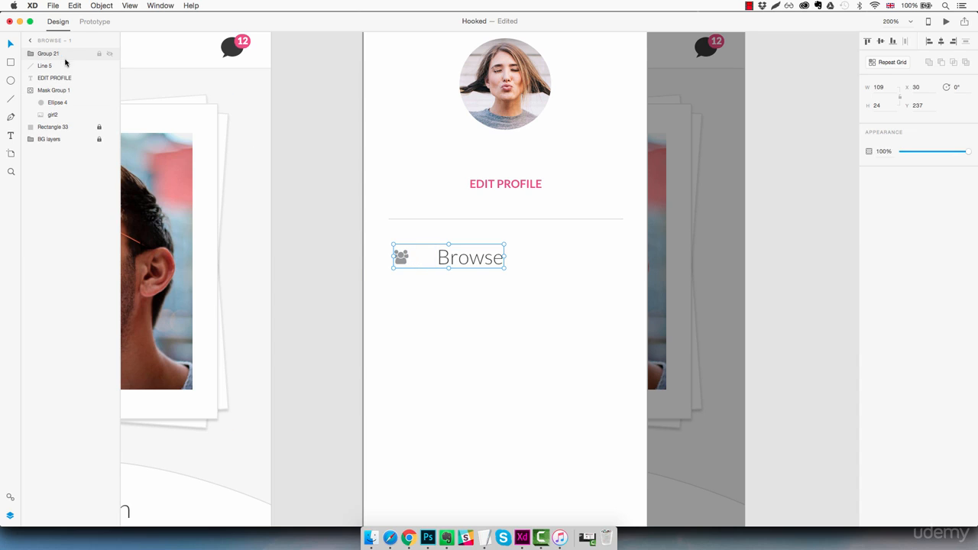
{"action": "double_click", "coordinate": [44, 55]}
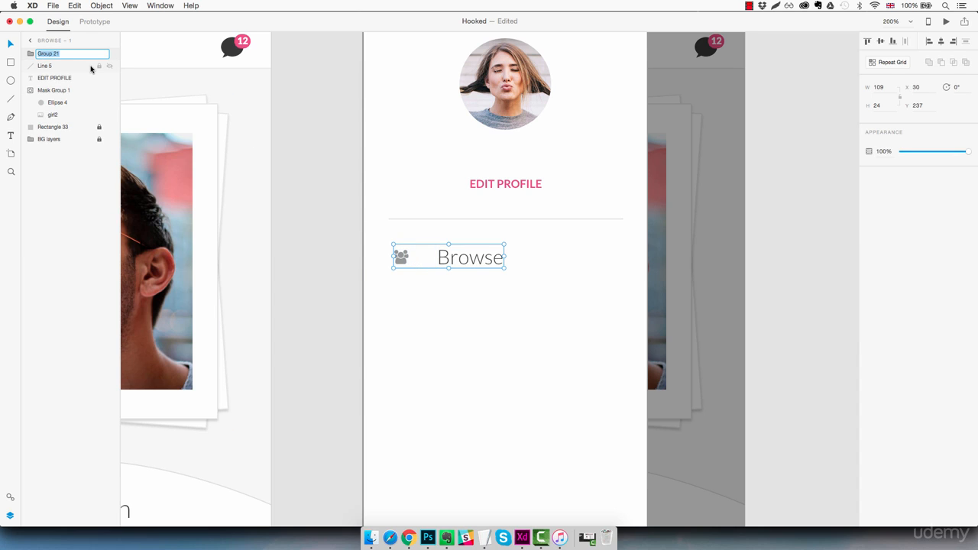
{"action": "type", "text": "Menu item"}
{"action": "key", "text": "Return"}
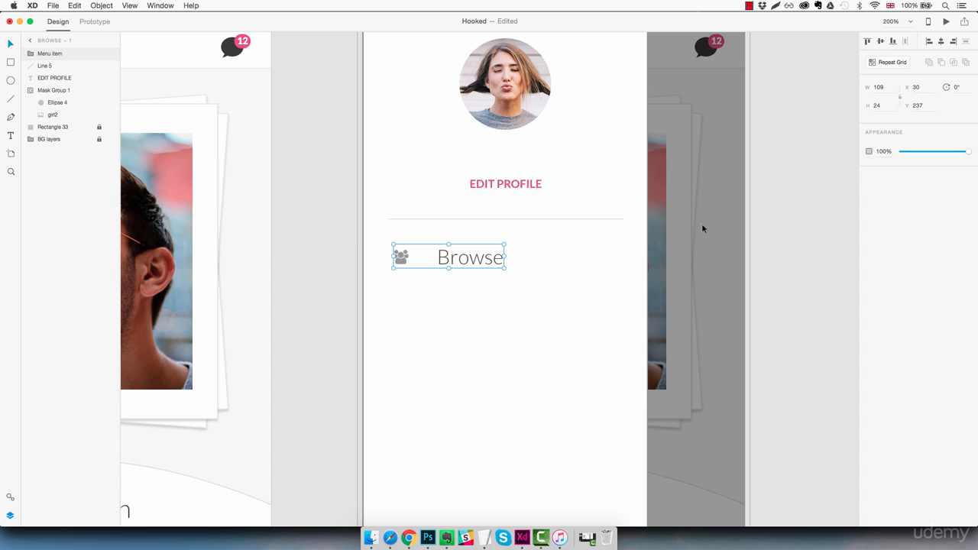
Turn the menu item into a repeat grid of five rows and widen the row spacing to a total height of about 260 px.
{"action": "left_click", "coordinate": [891, 64]}
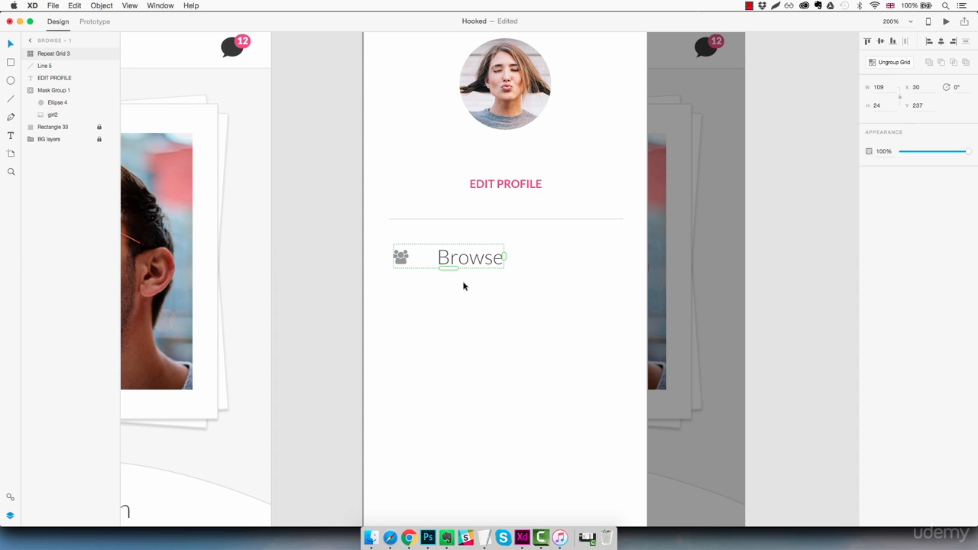
{"action": "left_click_drag", "start_coordinate": [450, 269], "coordinate": [454, 452]}
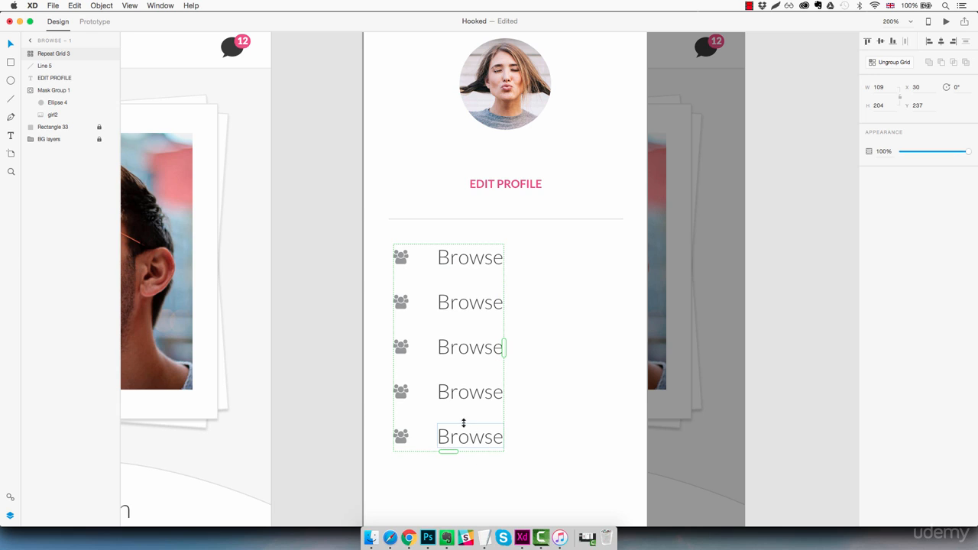
{"action": "mouse_move", "coordinate": [459, 421]}
{"action": "left_click_drag", "start_coordinate": [459, 421], "coordinate": [463, 475]}
{"action": "left_click", "coordinate": [573, 416]}
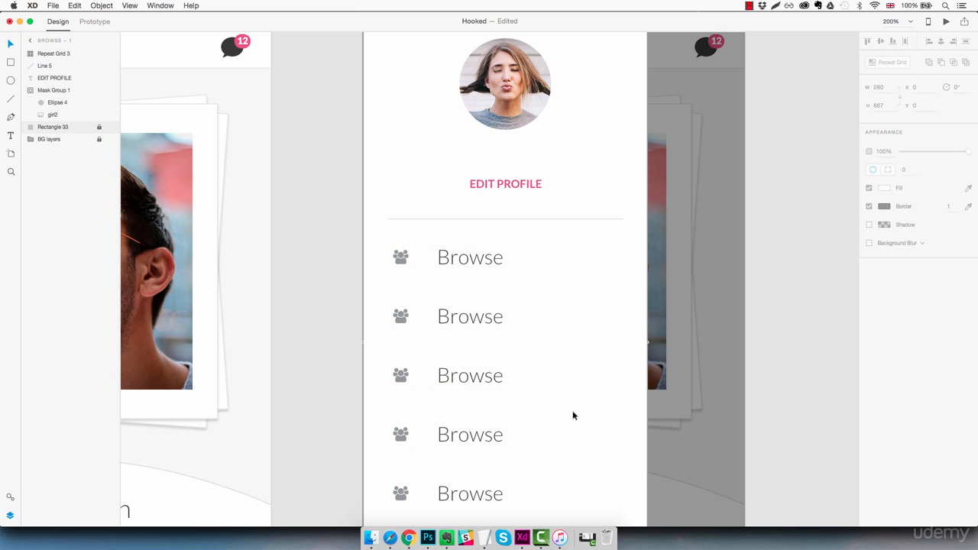
Change the second menu row's label to "Messages".
{"action": "scroll", "coordinate": [573, 411], "scroll_direction": "down", "scroll_amount": 5}
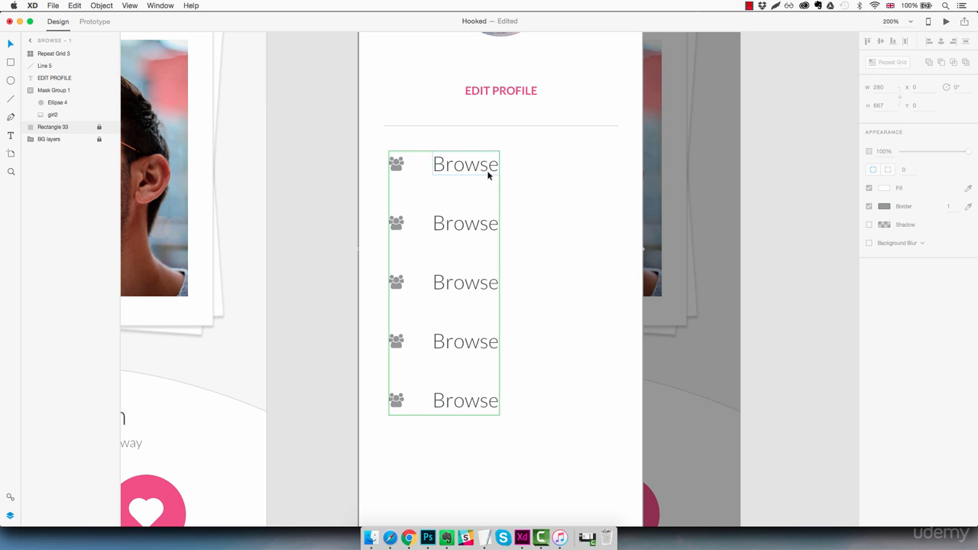
{"action": "double_click", "coordinate": [475, 225]}
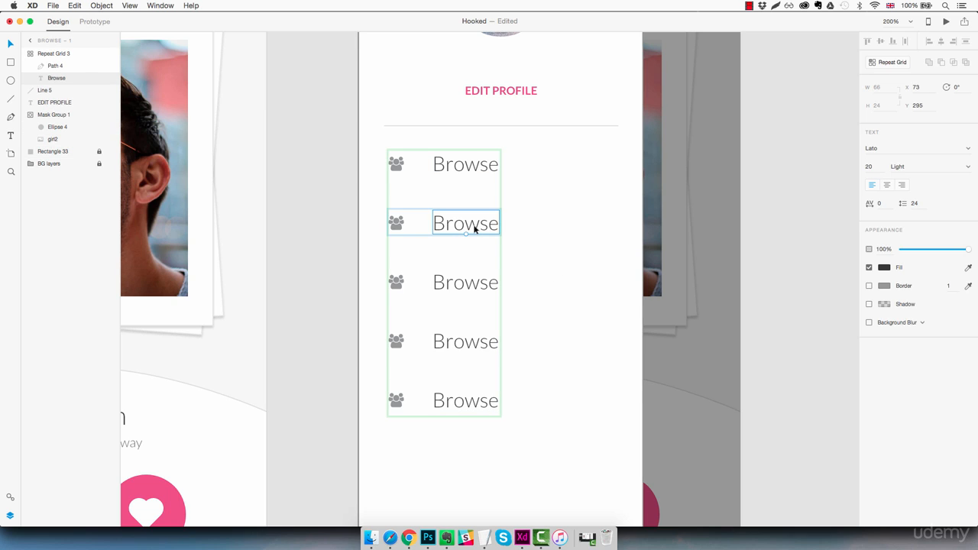
{"action": "double_click", "coordinate": [475, 226]}
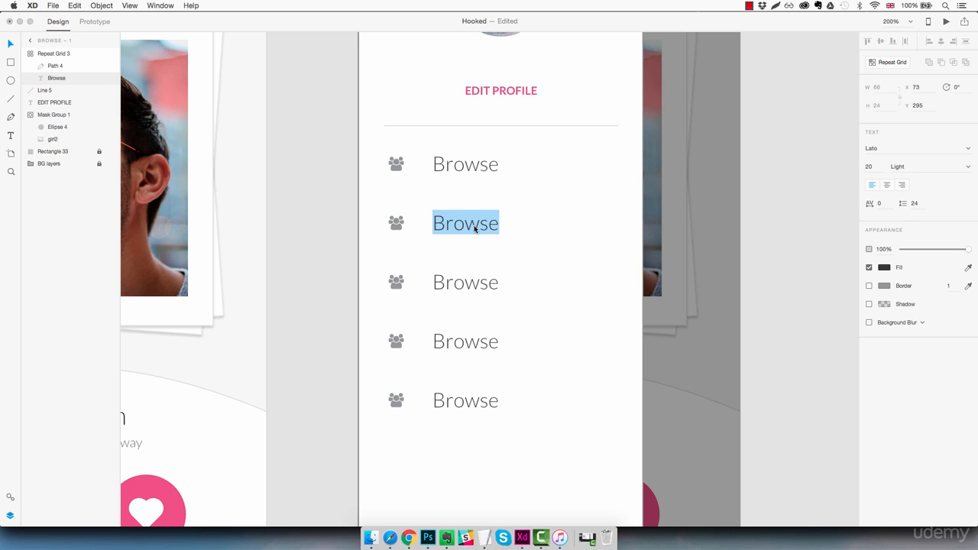
{"action": "type", "text": "Messahr"}
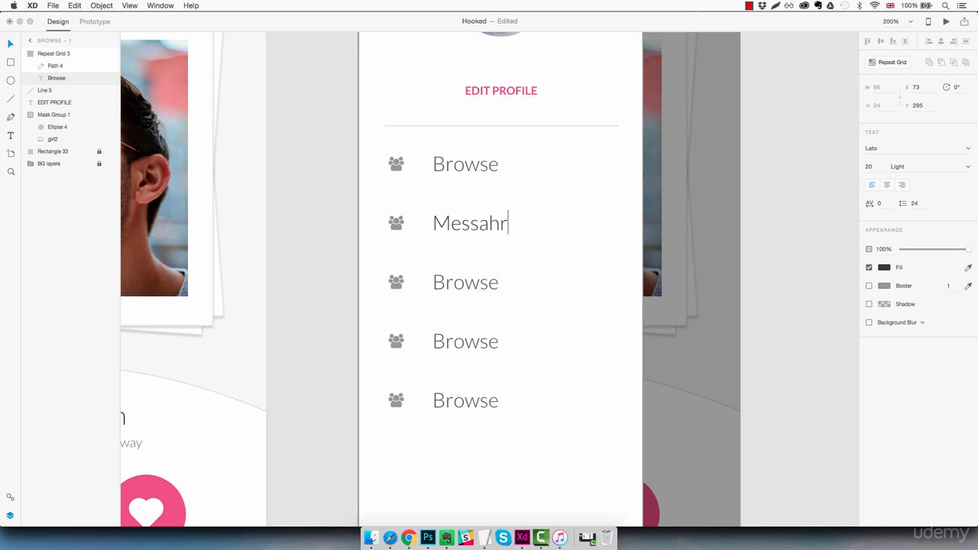
{"action": "key", "text": "BackSpace"}
{"action": "key", "text": "BackSpace"}
{"action": "type", "text": "ges"}
{"action": "key", "text": "Escape"}
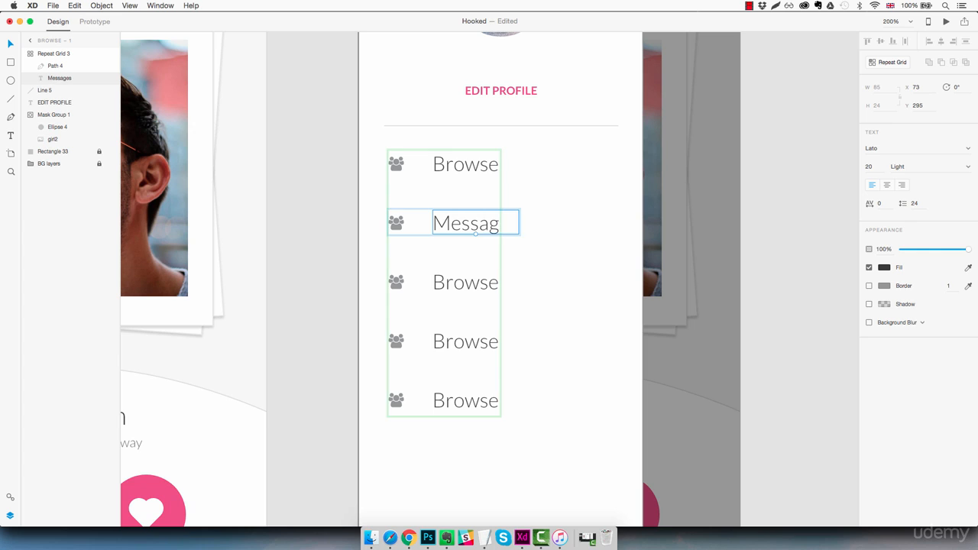
Change the third menu row's label to "My Matches".
{"action": "left_click", "coordinate": [456, 292]}
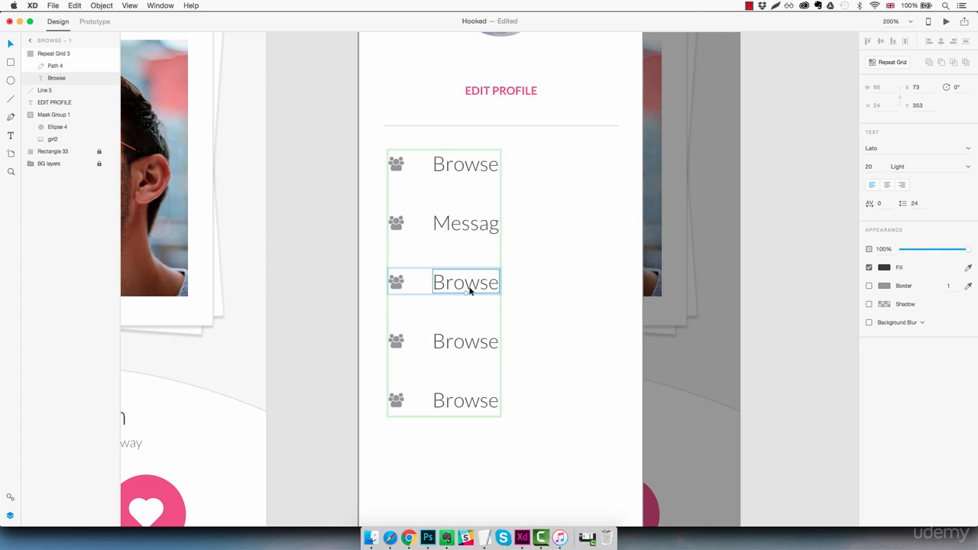
{"action": "double_click", "coordinate": [469, 289]}
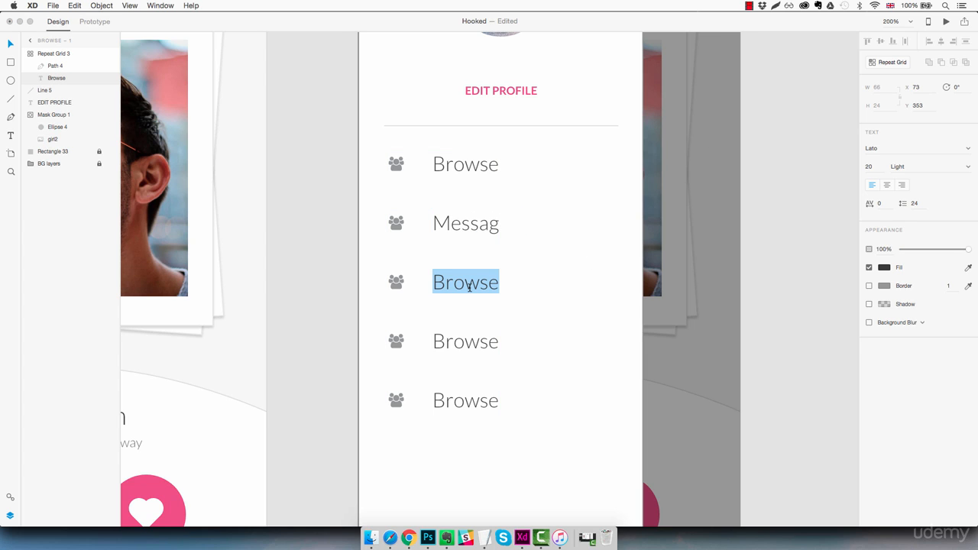
{"action": "type", "text": "My Matches"}
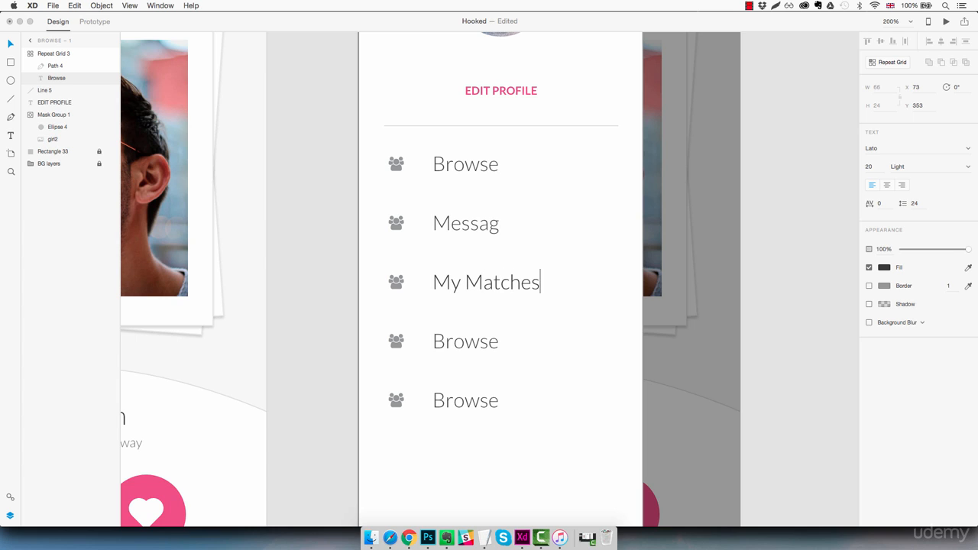
{"action": "key", "text": "Escape"}
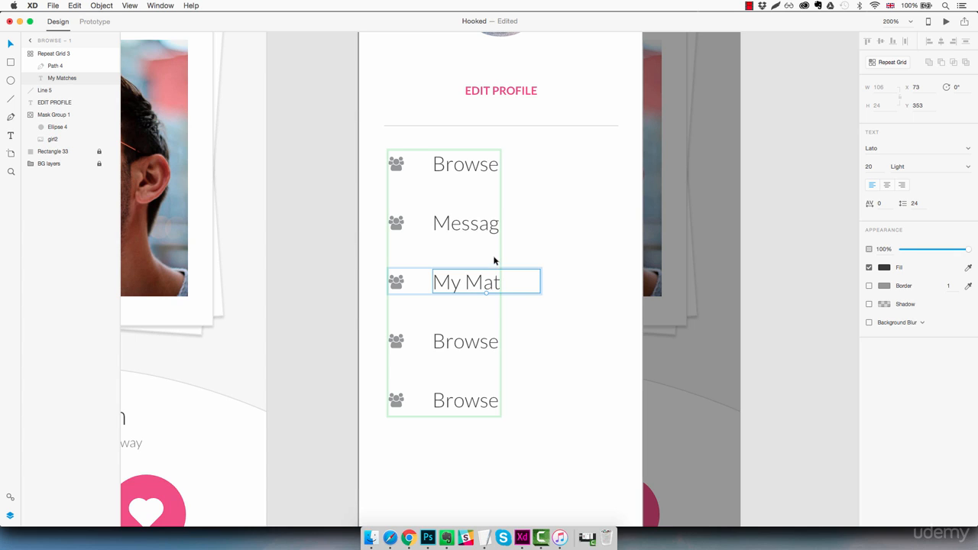
Change the fourth menu row's label to "Favourites".
{"action": "left_click", "coordinate": [481, 342]}
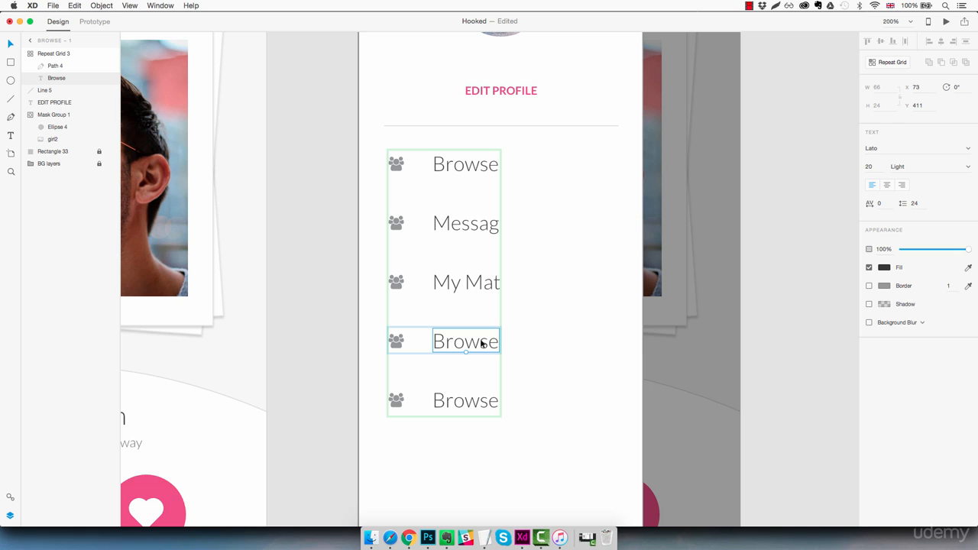
{"action": "double_click", "coordinate": [482, 343]}
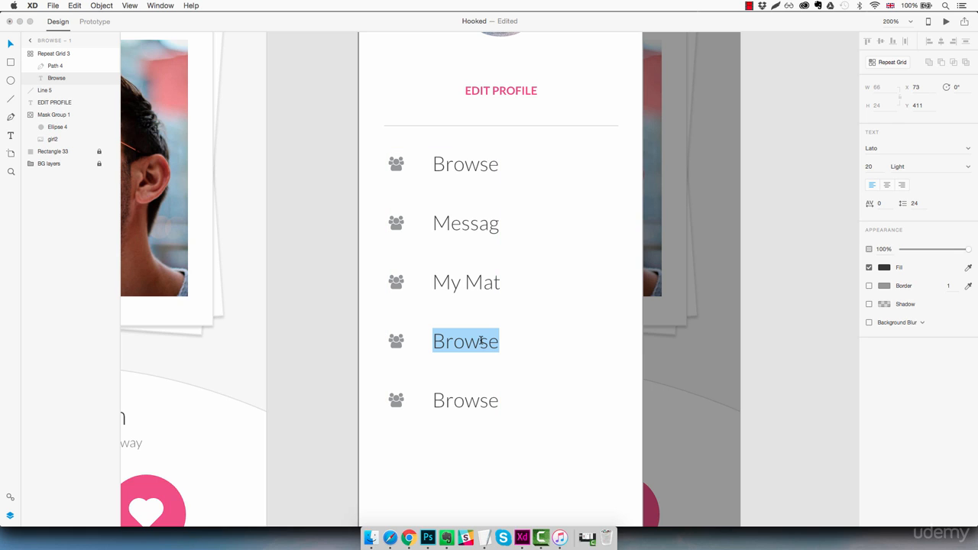
{"action": "type", "text": "Favourites"}
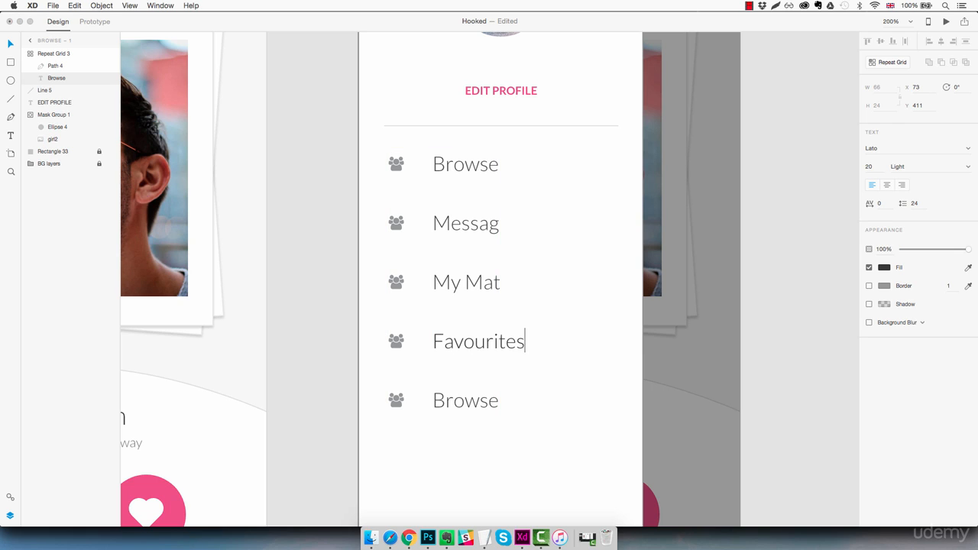
{"action": "key", "text": "Escape"}
Change the fifth menu row's label to "Settings".
{"action": "left_click", "coordinate": [457, 407]}
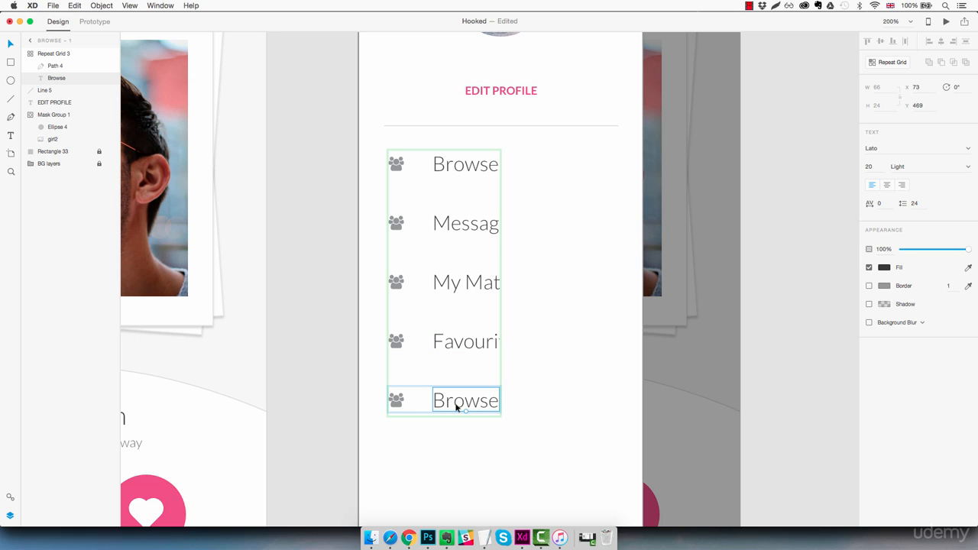
{"action": "double_click", "coordinate": [457, 407]}
{"action": "type", "text": "Settings"}
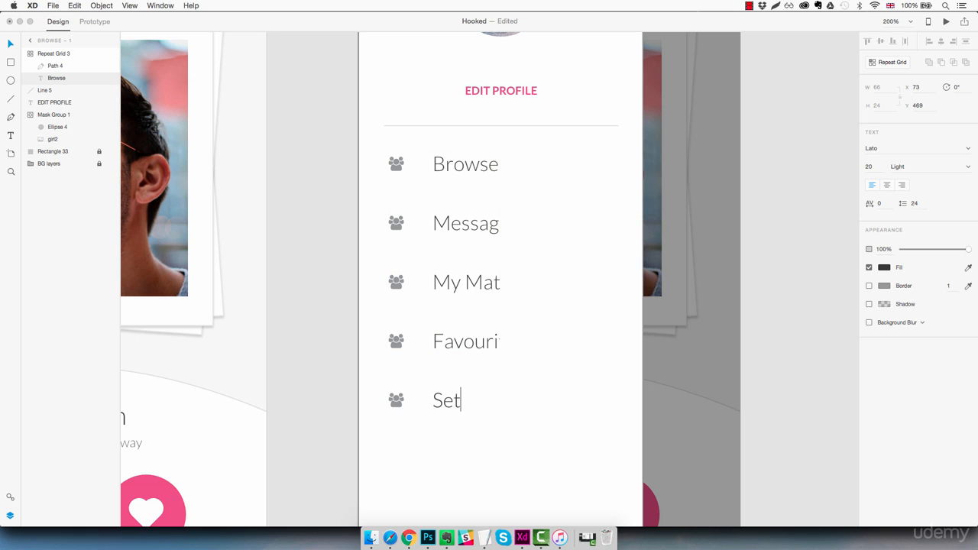
{"action": "key", "text": "Escape"}
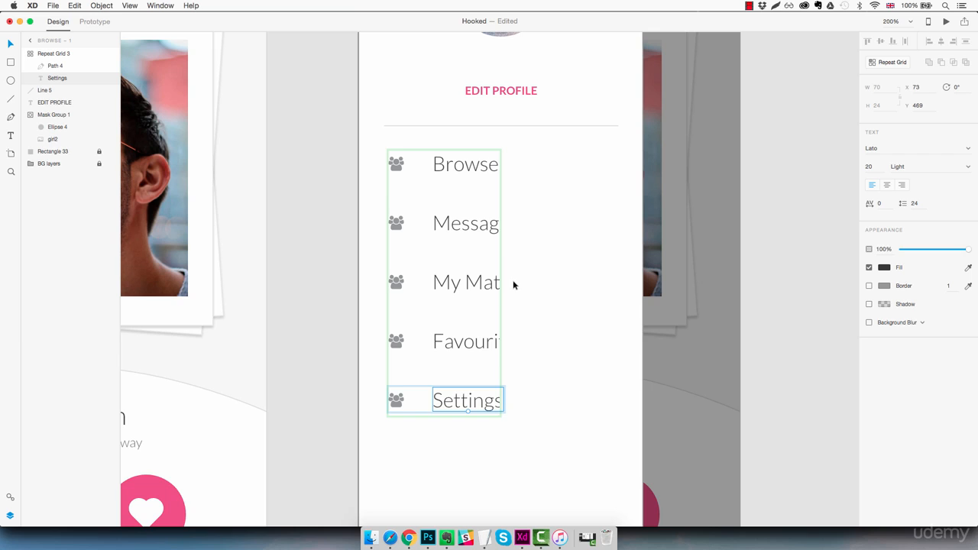
Widen the menu repeat grid, increase its column spacing, and trim it to one column about 158 wide that fits the full labels.
{"action": "left_click", "coordinate": [454, 443]}
{"action": "left_click", "coordinate": [469, 408]}
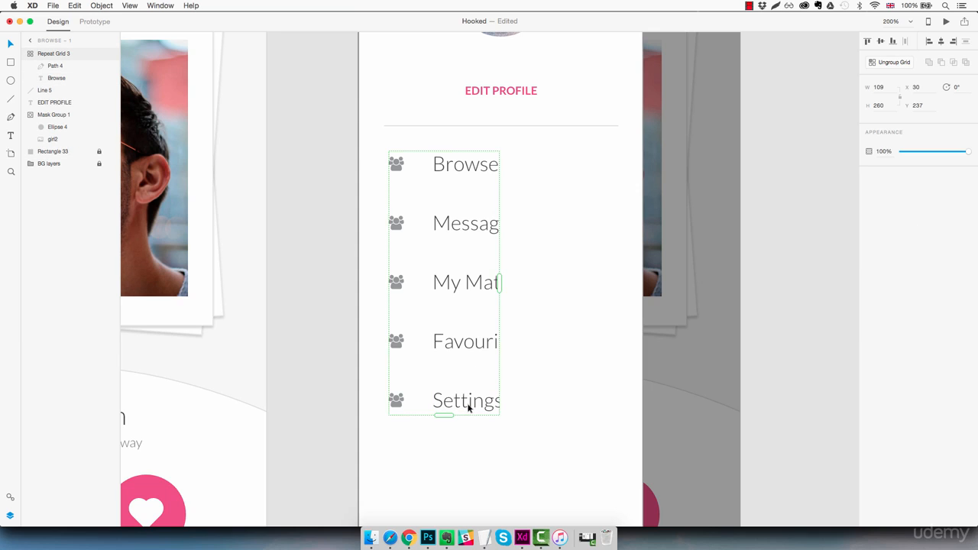
{"action": "left_click_drag", "start_coordinate": [499, 283], "coordinate": [647, 284]}
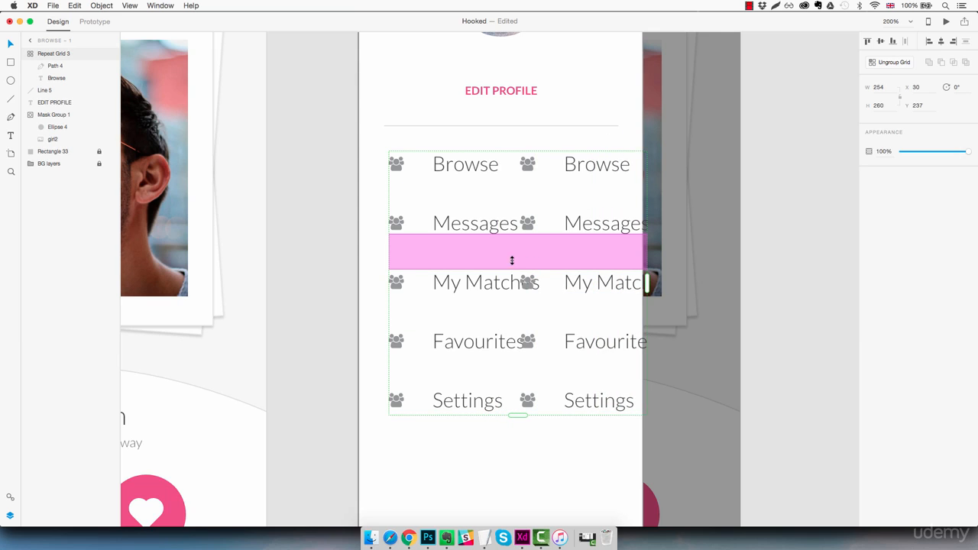
{"action": "left_click_drag", "start_coordinate": [540, 226], "coordinate": [585, 223]}
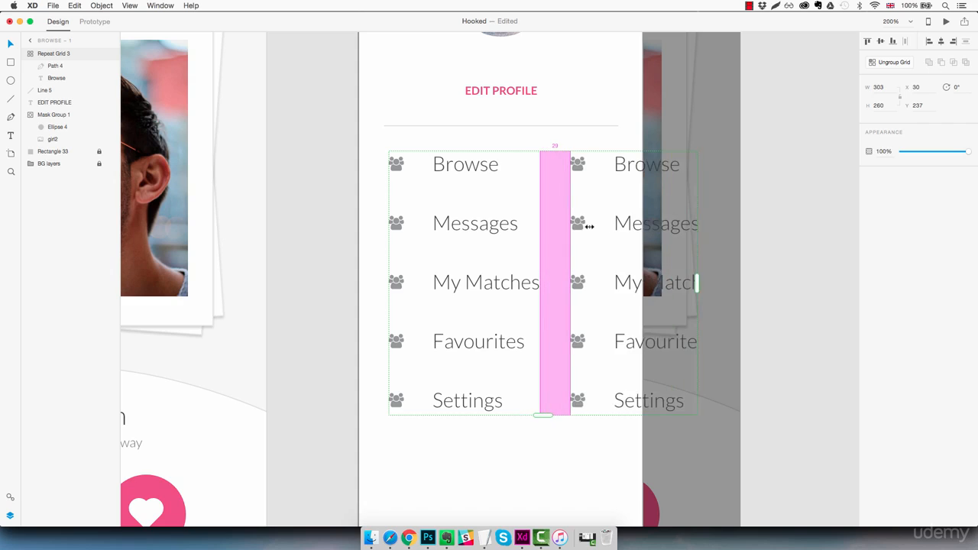
{"action": "left_click_drag", "start_coordinate": [694, 283], "coordinate": [549, 282]}
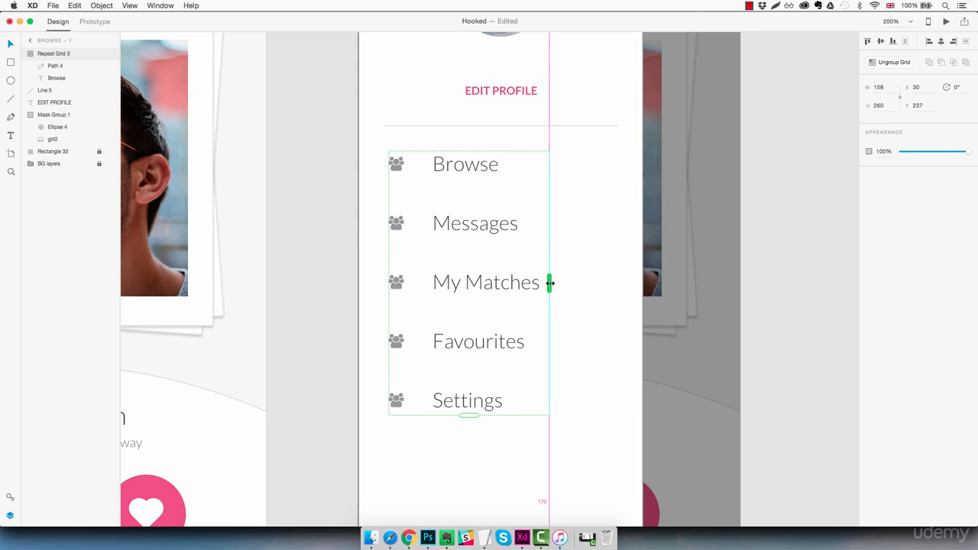
{"action": "left_click", "coordinate": [500, 442]}
Ungroup the menu repeat grid into separate menu items.
{"action": "key", "text": "super+1"}
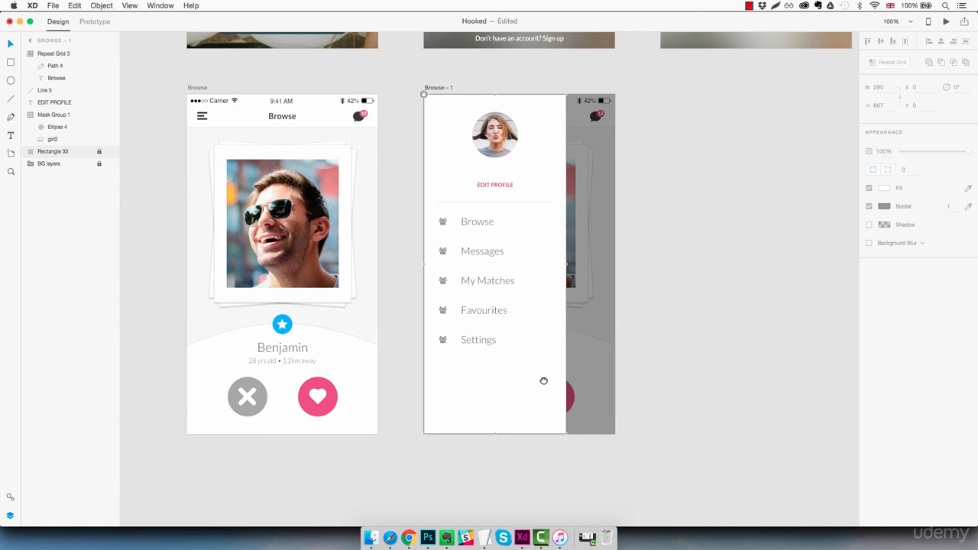
{"action": "scroll", "coordinate": [543, 380], "scroll_direction": "right", "scroll_amount": 2}
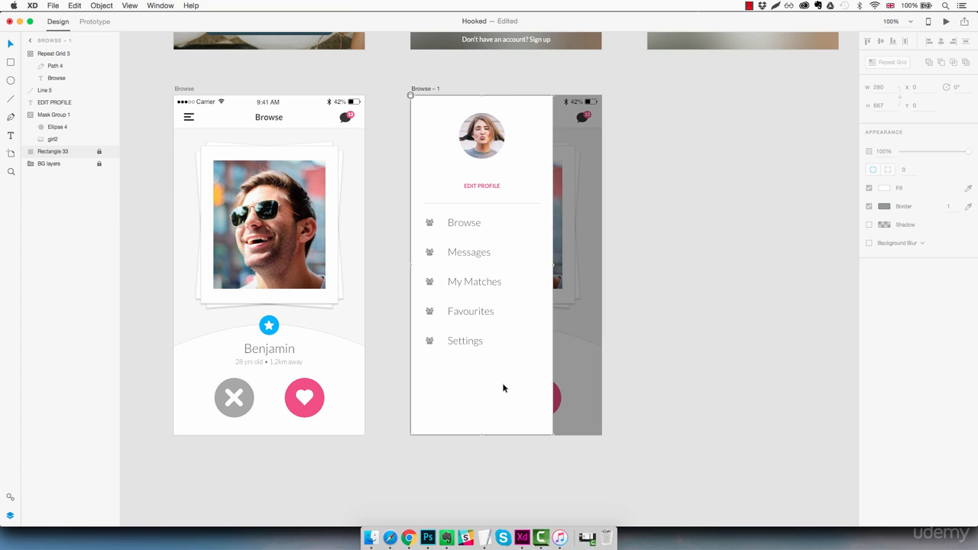
{"action": "left_click", "coordinate": [478, 343]}
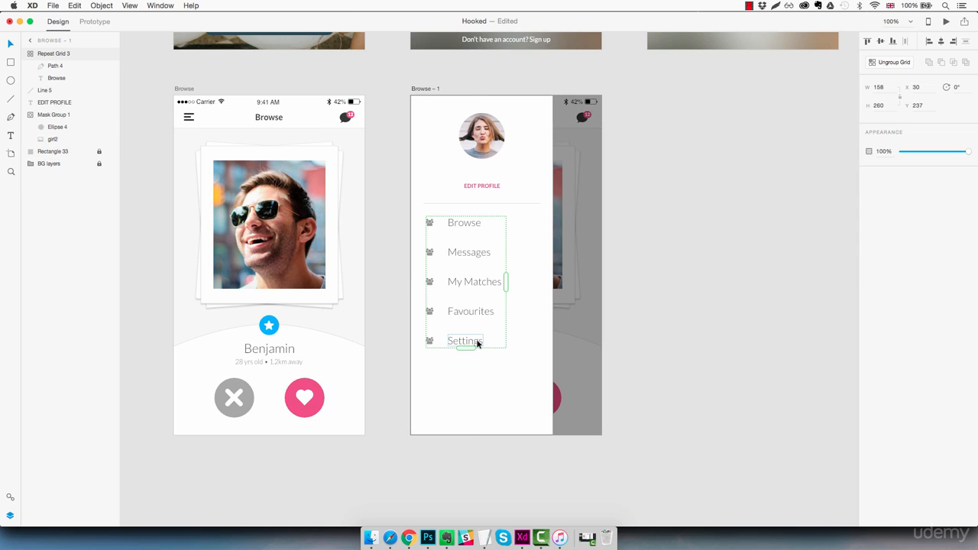
{"action": "left_click", "coordinate": [894, 63]}
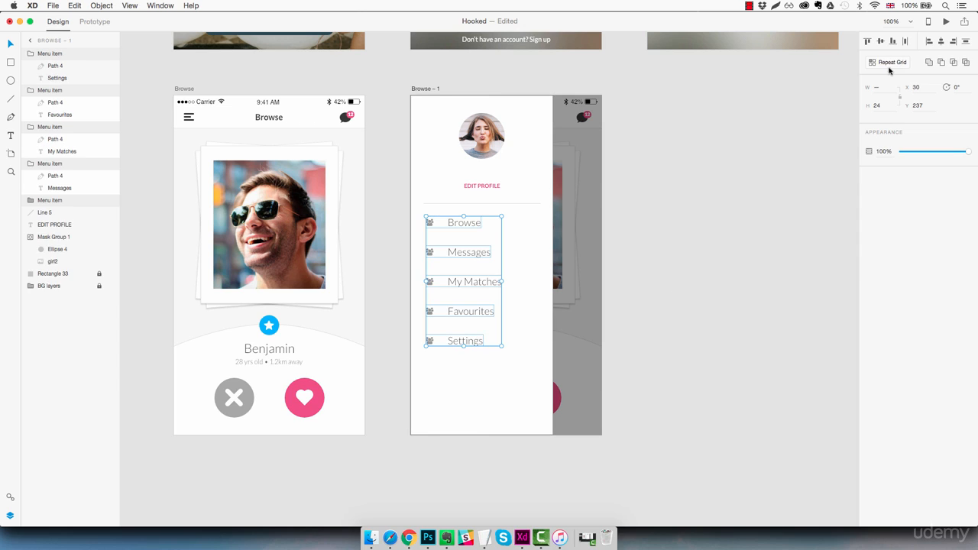
{"action": "left_click", "coordinate": [473, 359]}
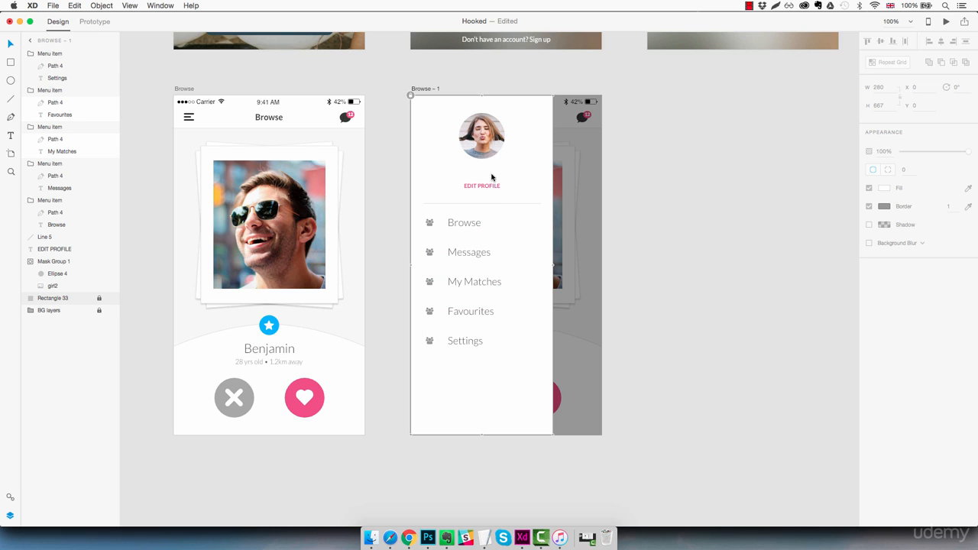
Copy the Browse menu label to just above EDIT PROFILE and replace its text with the profile owner's first name.
{"action": "double_click", "coordinate": [472, 224]}
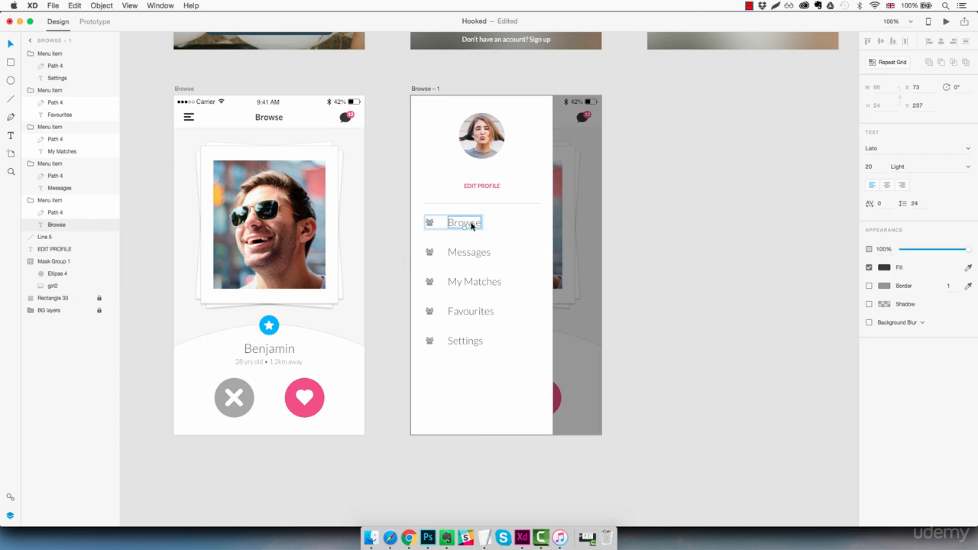
{"action": "left_click", "coordinate": [470, 177]}
{"action": "key", "text": "super+v"}
{"action": "left_click_drag", "start_coordinate": [471, 222], "coordinate": [487, 175]}
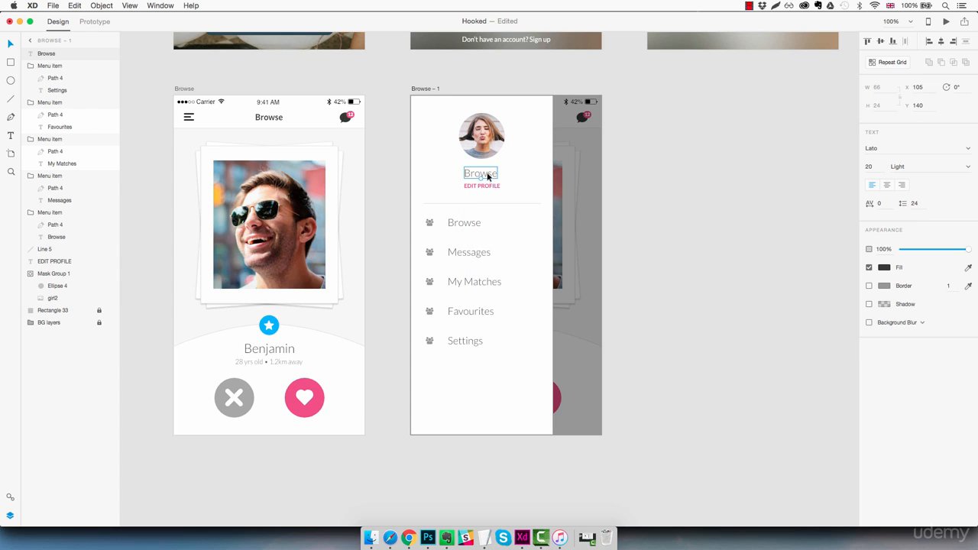
{"action": "double_click", "coordinate": [489, 176]}
{"action": "type", "text": "Camerao"}
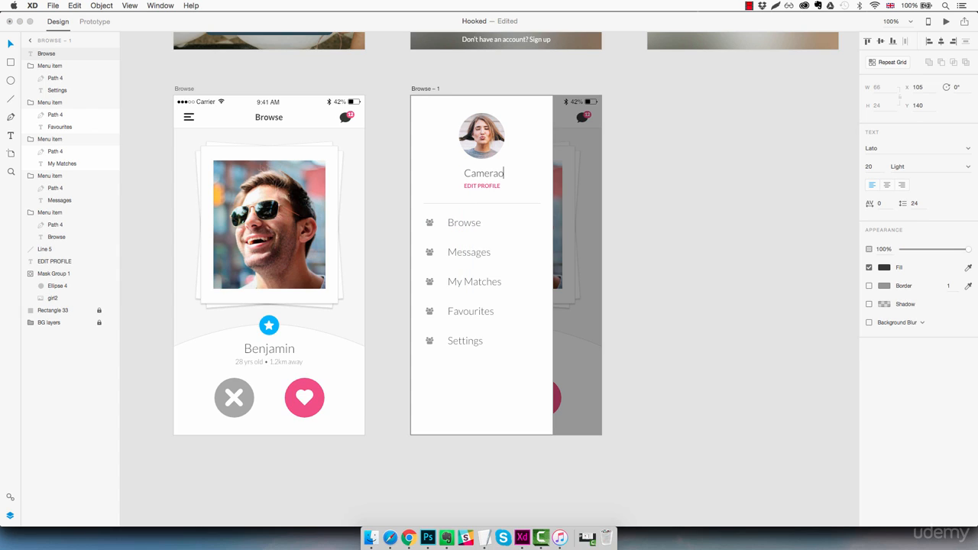
{"action": "key", "text": "BackSpace"}
{"action": "key", "text": "BackSpace"}
{"action": "type", "text": "on"}
{"action": "key", "text": "Escape"}
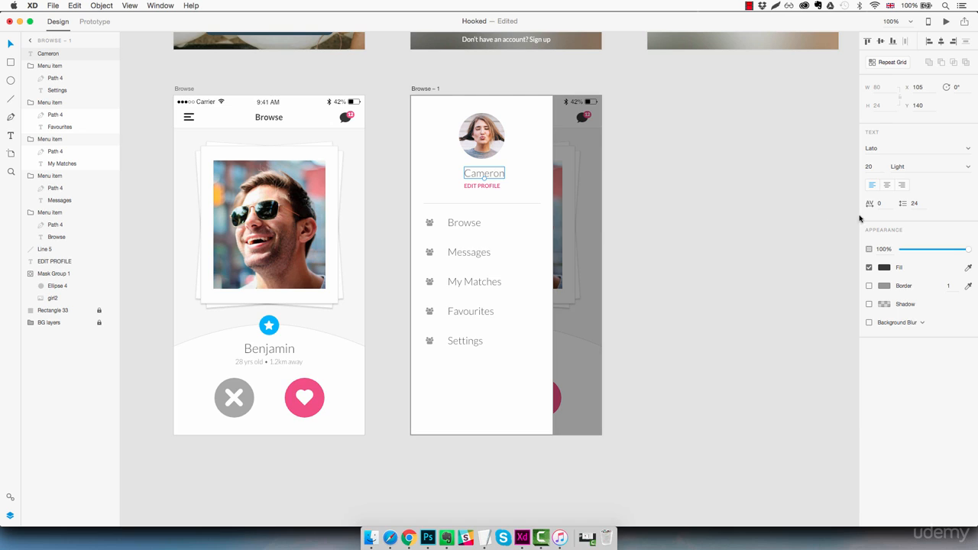
Set the profile name's font size to 25 and centre it between the profile photo and EDIT PROFILE.
{"action": "left_click", "coordinate": [869, 166]}
{"action": "key", "text": "Up"}
{"action": "key", "text": "Up"}
{"action": "key", "text": "Up"}
{"action": "key", "text": "Up"}
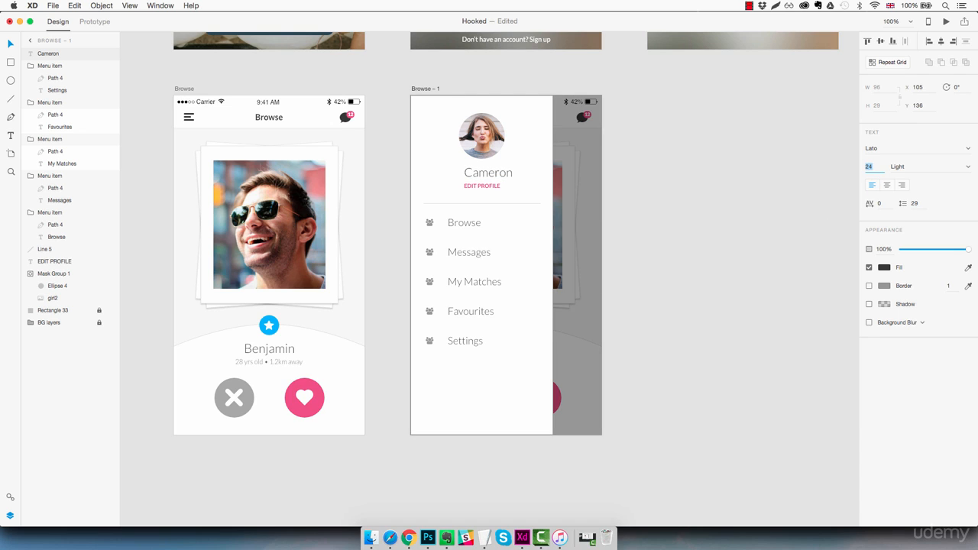
{"action": "left_click_drag", "start_coordinate": [514, 173], "coordinate": [501, 173]}
{"action": "key", "text": "Down"}
{"action": "key", "text": "Down"}
{"action": "key", "text": "Right"}
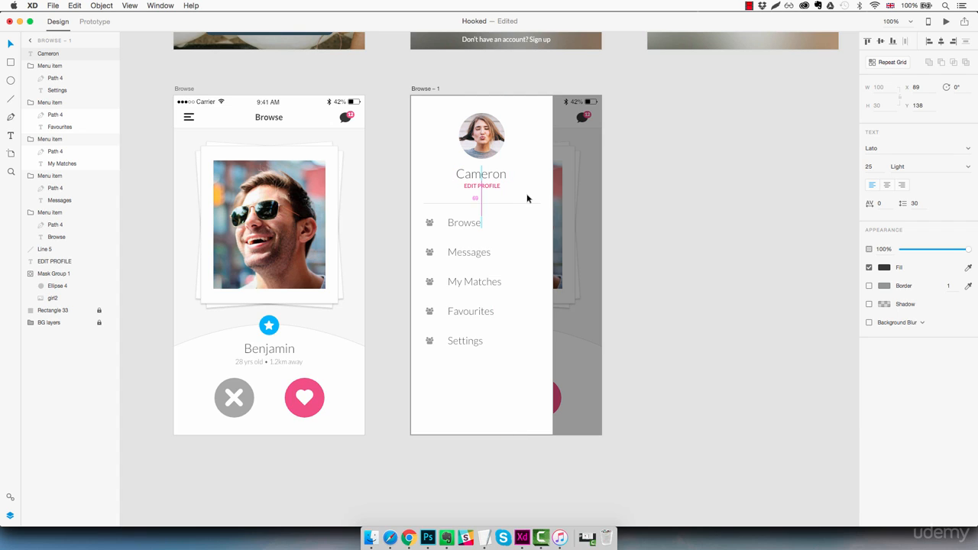
{"action": "left_click", "coordinate": [627, 246]}
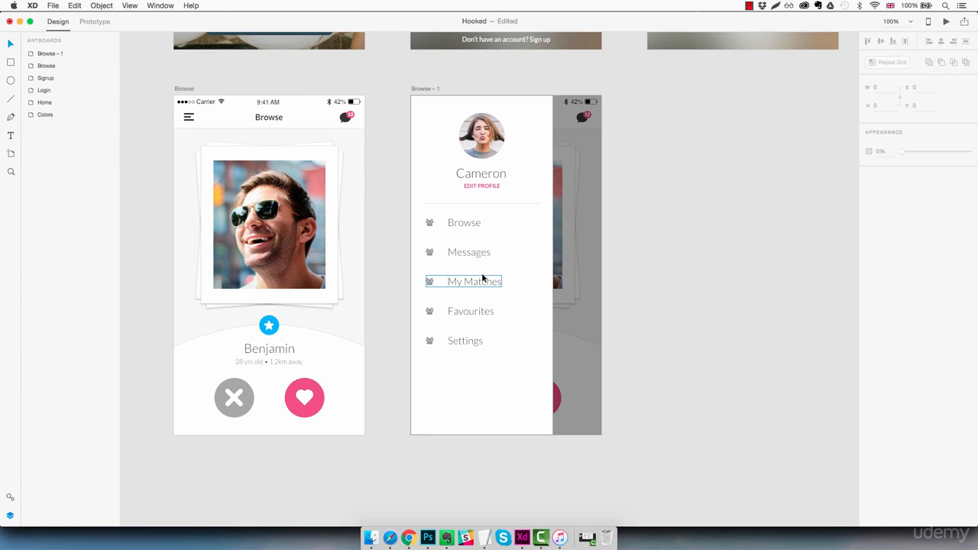
Delete the people icon from the Messages menu item.
{"action": "key", "text": "z"}
{"action": "left_click", "coordinate": [443, 263]}
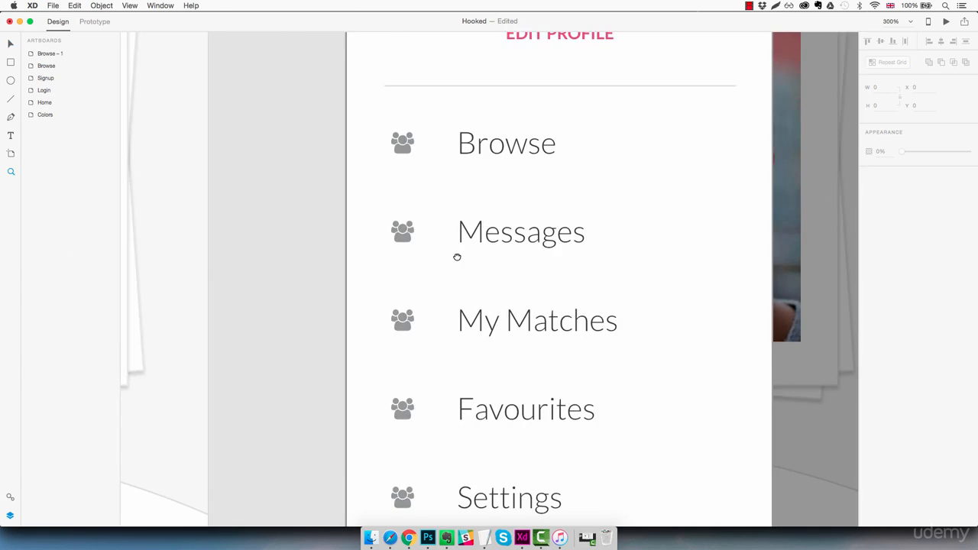
{"action": "left_click_drag", "start_coordinate": [457, 258], "coordinate": [534, 324]}
{"action": "key", "text": "v"}
{"action": "left_click", "coordinate": [482, 302], "text": "super"}
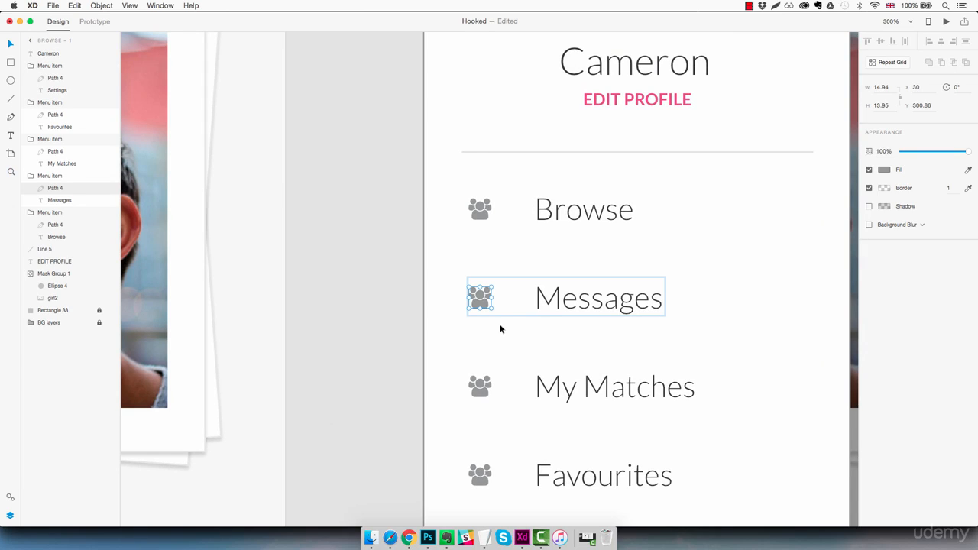
{"action": "key", "text": "Delete"}
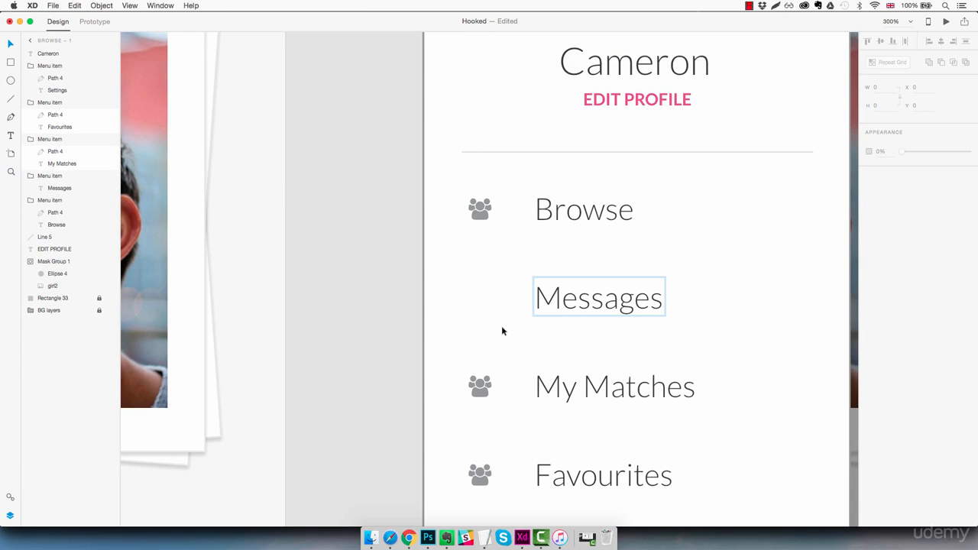
Copy the chat bubble shape from the Browse artboard's header and paste it into the sidebar artboard.
{"action": "left_click_drag", "start_coordinate": [378, 346], "coordinate": [432, 353]}
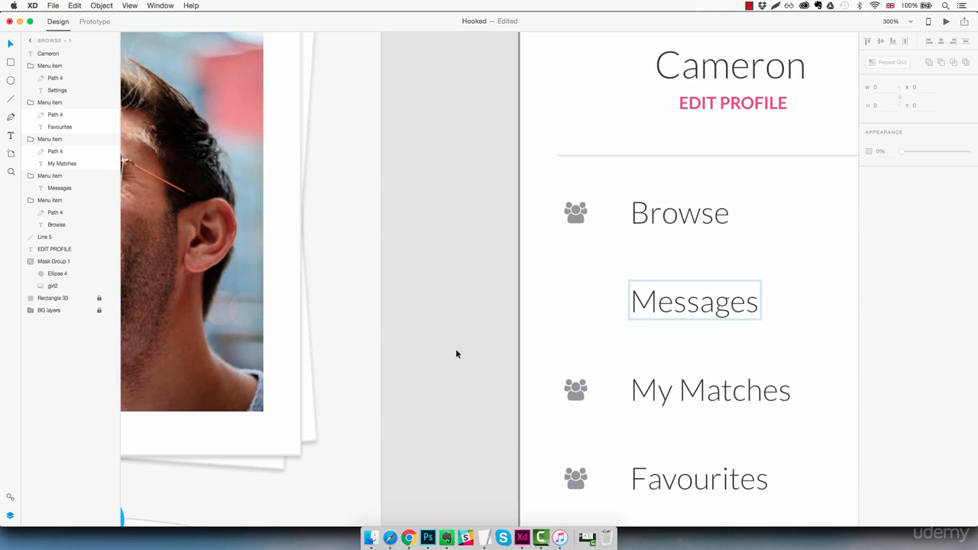
{"action": "scroll", "coordinate": [423, 344], "scroll_direction": "up", "scroll_amount": 5}
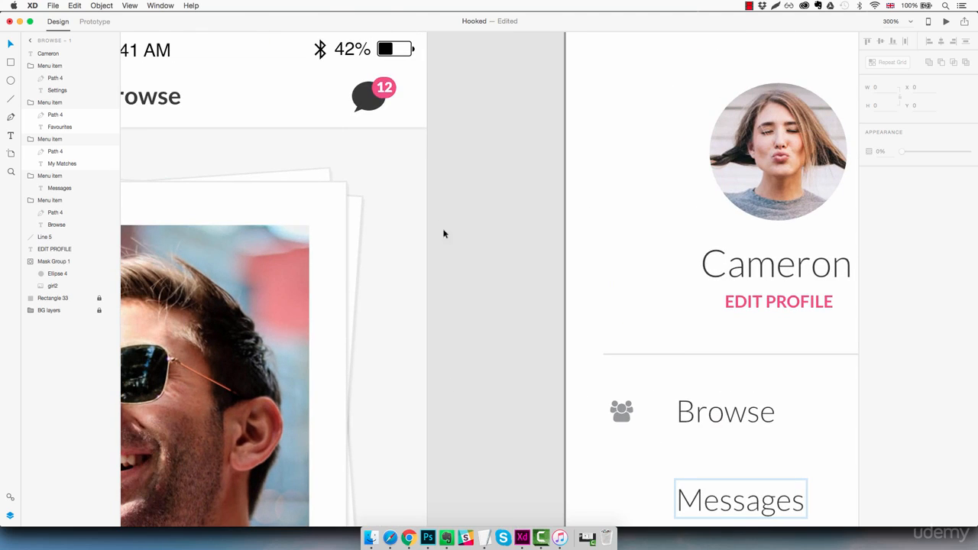
{"action": "double_click", "coordinate": [372, 106]}
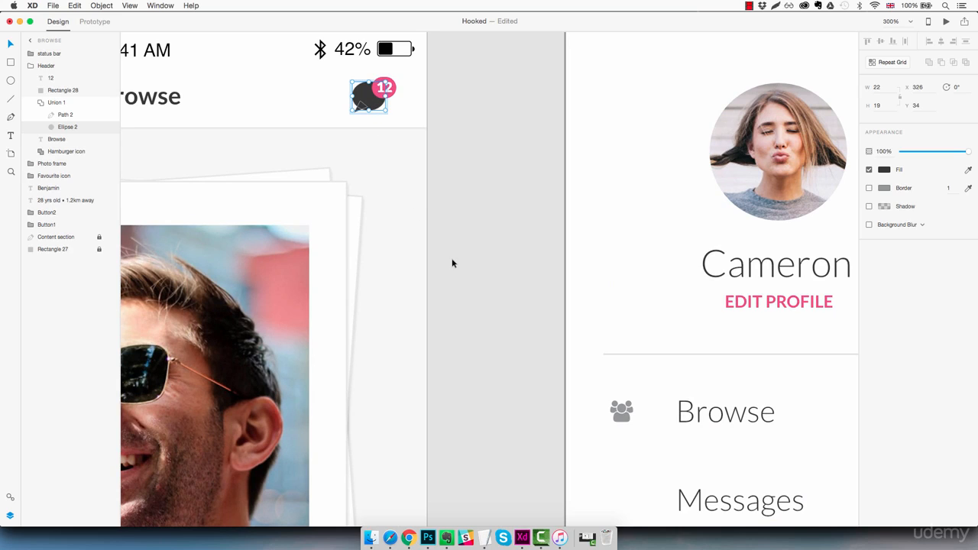
{"action": "left_click", "coordinate": [79, 104]}
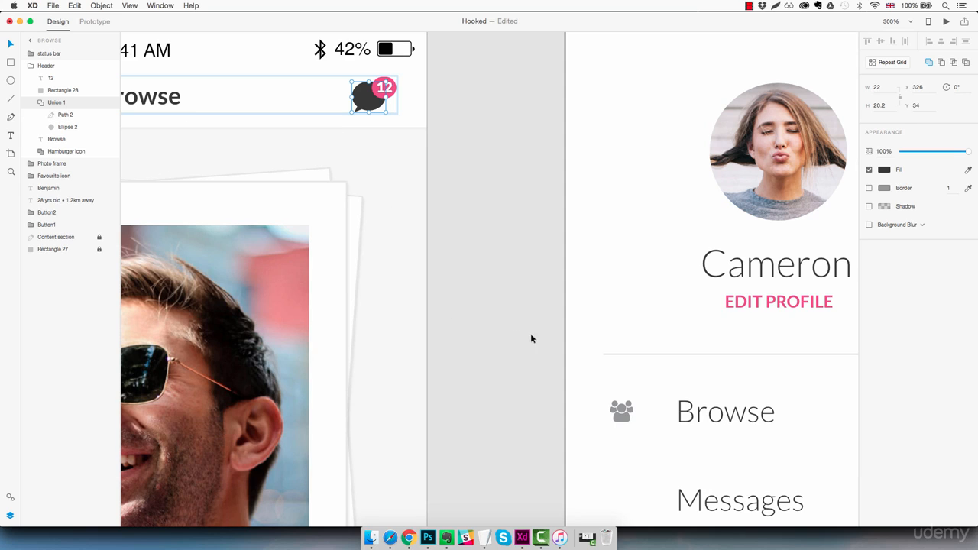
{"action": "scroll", "coordinate": [550, 359], "scroll_direction": "down", "scroll_amount": 3}
{"action": "left_click", "coordinate": [631, 382]}
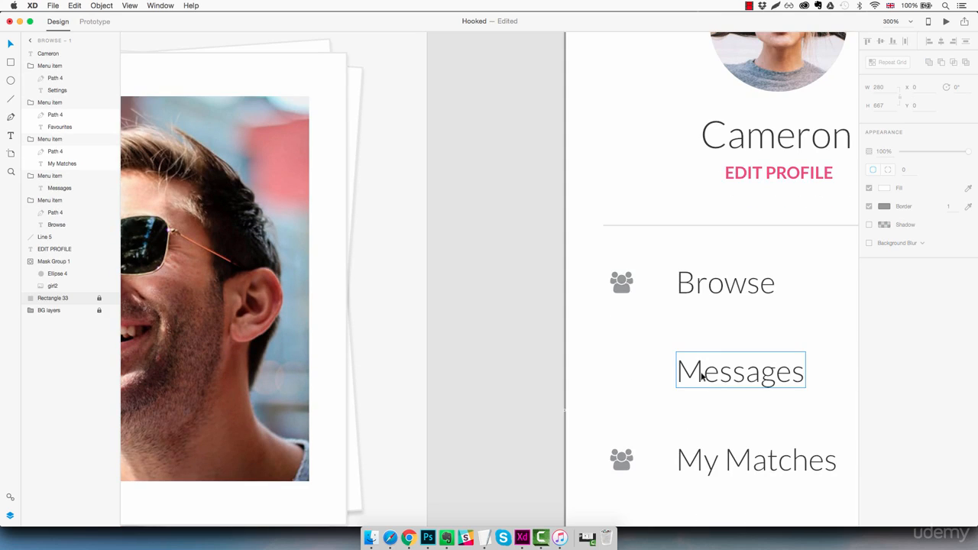
{"action": "key", "text": "super+v"}
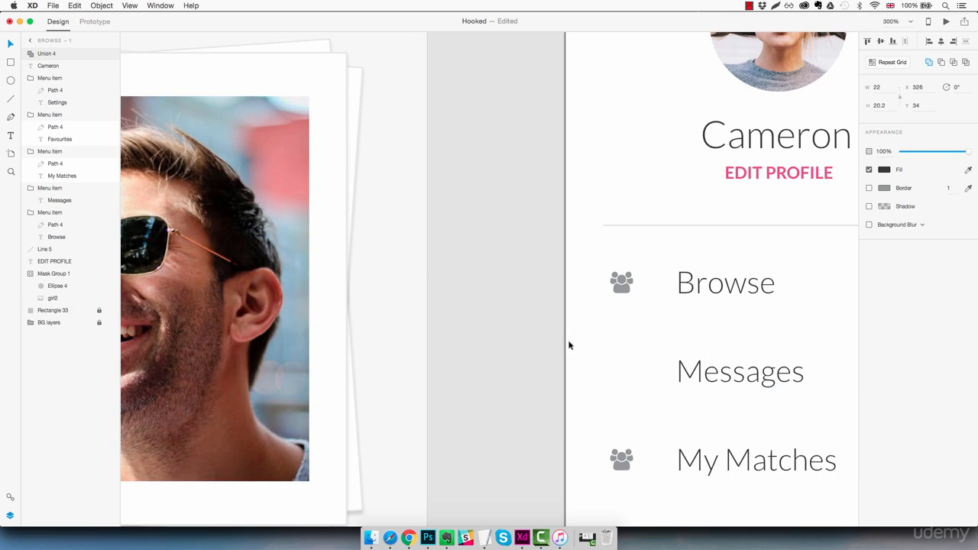
Rename the pasted bubble layer as "Bubble icon".
{"action": "double_click", "coordinate": [49, 55]}
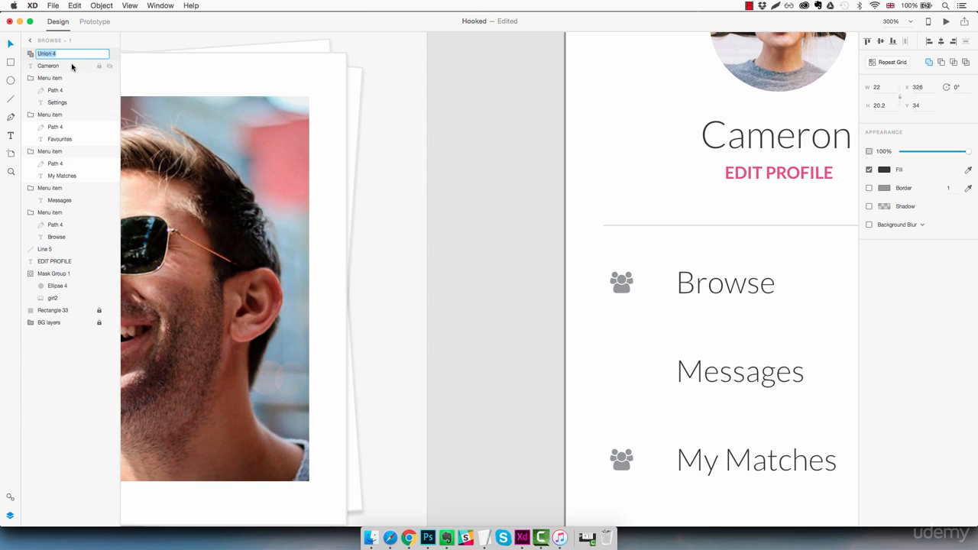
{"action": "type", "text": "Bubble icon"}
{"action": "key", "text": "Return"}
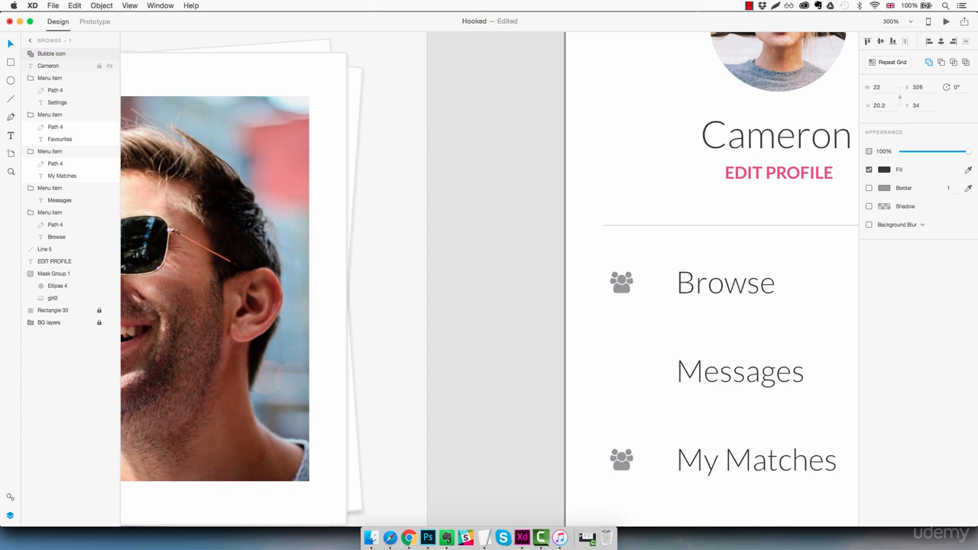
Place the bubble icon beside the Messages label, aligned with the other icons at X 30, and scale it to about 15.7 by 14.4.
{"action": "key", "text": "super+1"}
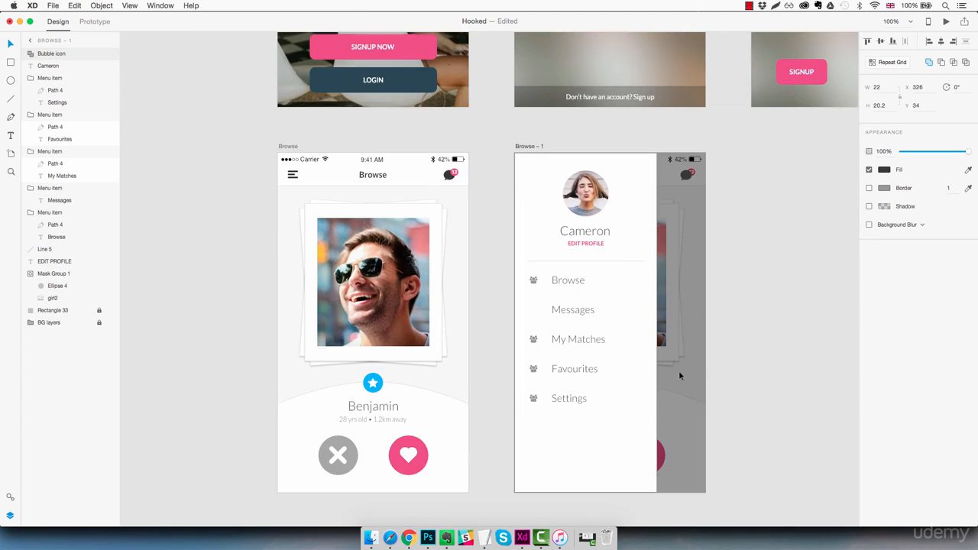
{"action": "left_click_drag", "start_coordinate": [684, 175], "coordinate": [543, 330]}
{"action": "key", "text": "z"}
{"action": "left_click", "coordinate": [534, 304]}
{"action": "left_click", "coordinate": [534, 304]}
{"action": "key", "text": "v"}
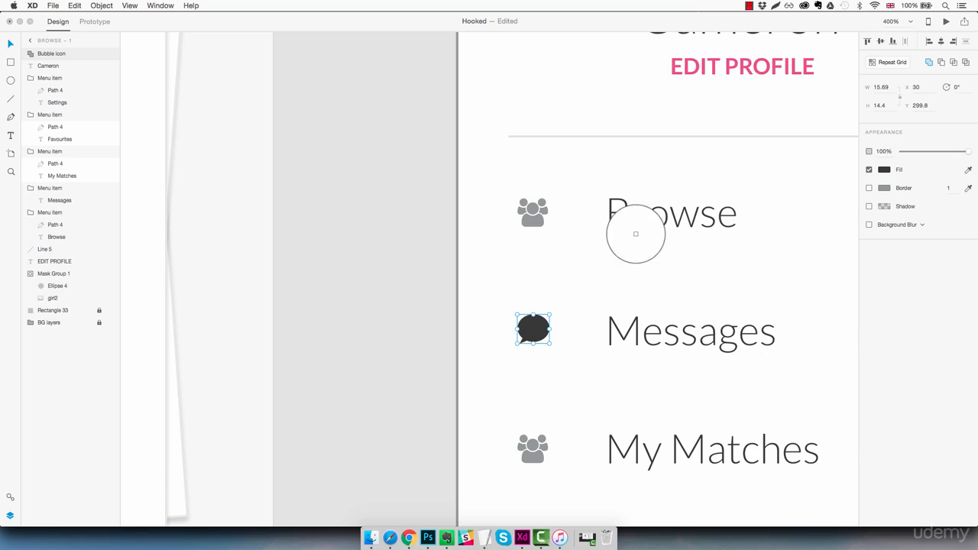
Fill the bubble icon with the grey sampled from the Browse row's icon and nudge it down to line up with the Messages label.
{"action": "left_click", "coordinate": [537, 220]}
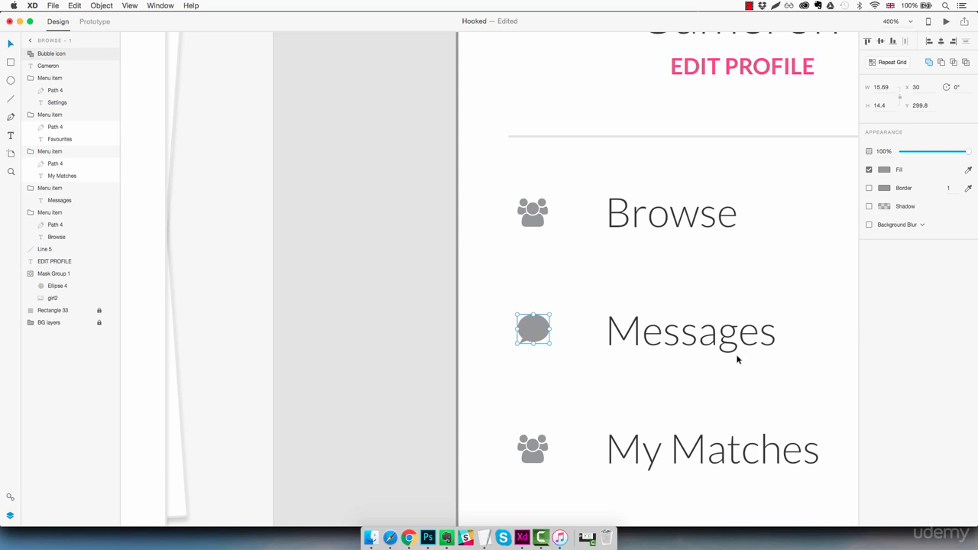
{"action": "left_click_drag", "start_coordinate": [541, 334], "coordinate": [539, 342]}
{"action": "left_click", "coordinate": [607, 304]}
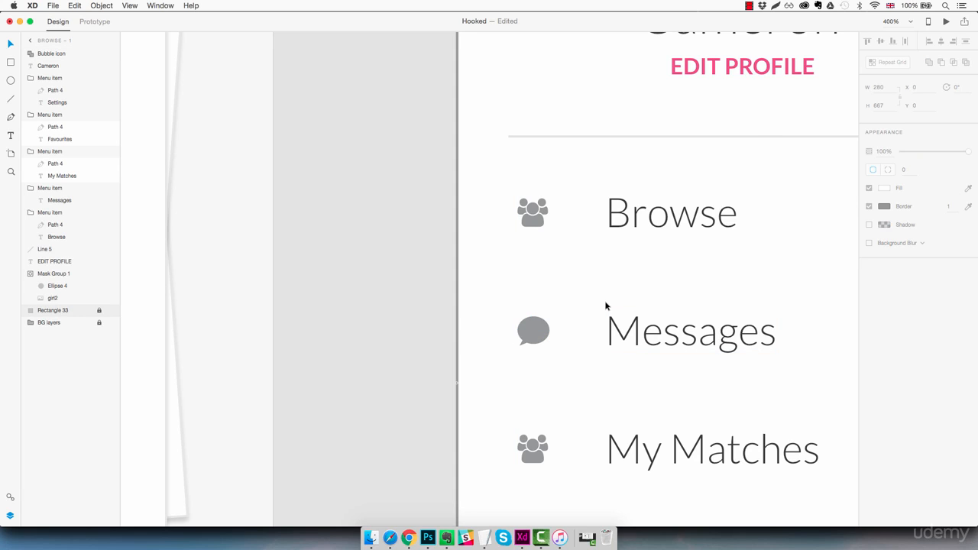
Copy the white heart shape from the Browse artboard's pink button and paste it into the sidebar artboard below the menu items.
{"action": "left_click_drag", "start_coordinate": [581, 398], "coordinate": [587, 312]}
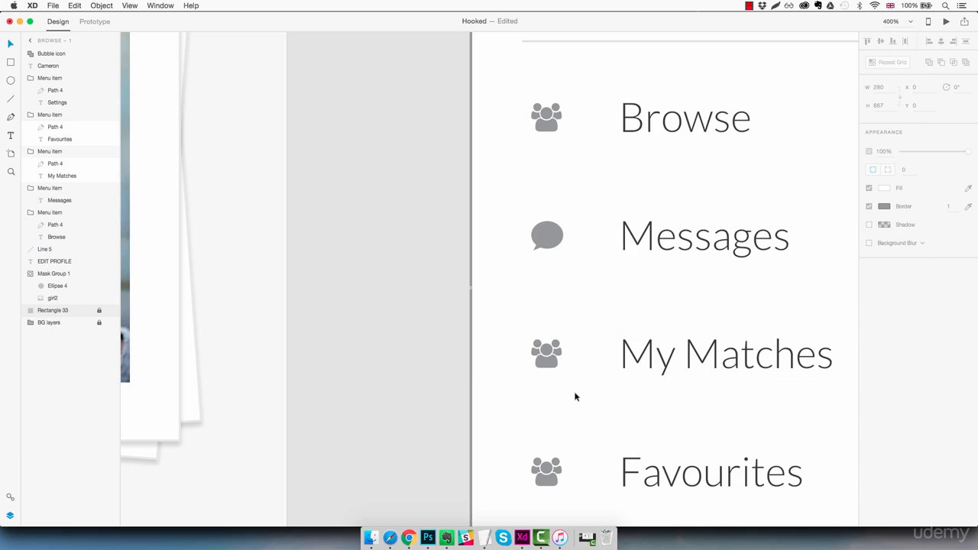
{"action": "key", "text": "super+1"}
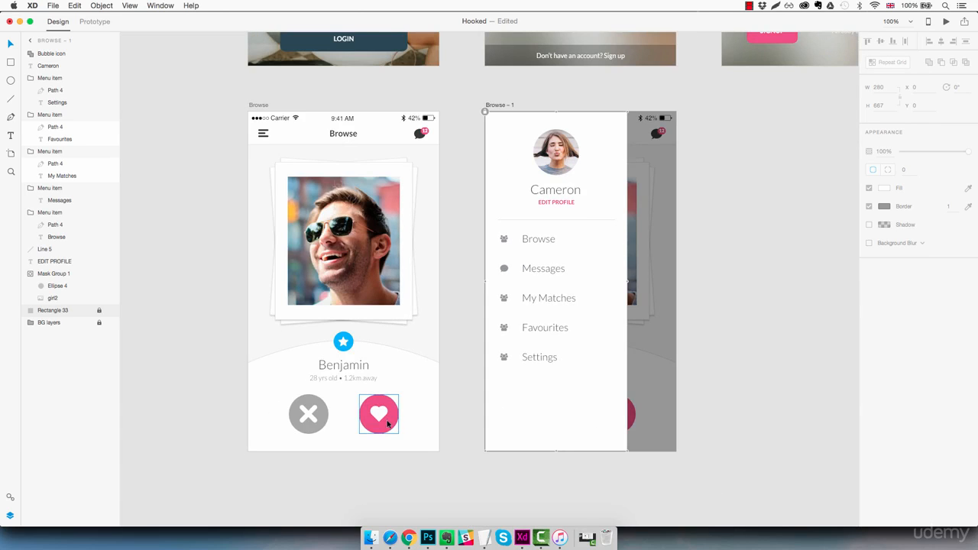
{"action": "left_click", "coordinate": [378, 418]}
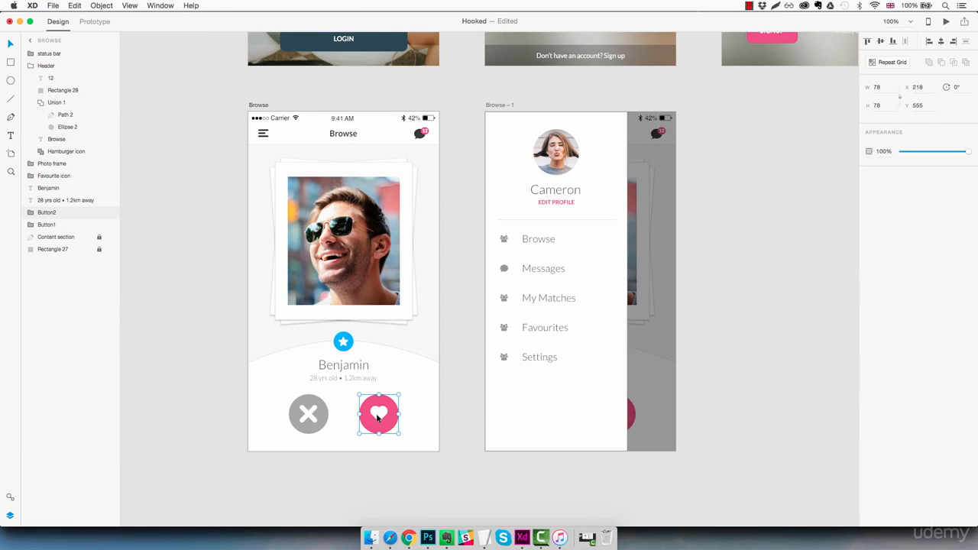
{"action": "double_click", "coordinate": [378, 418]}
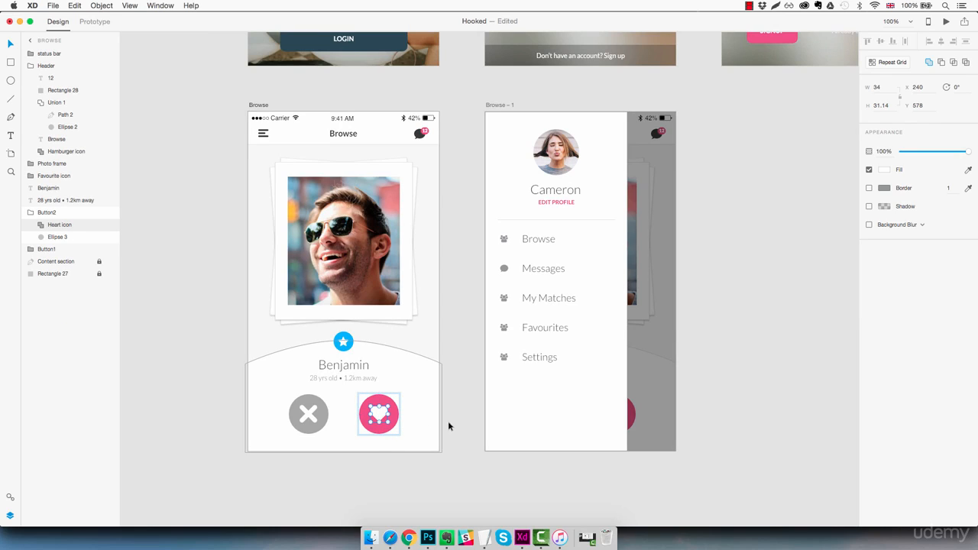
{"action": "left_click", "coordinate": [514, 310]}
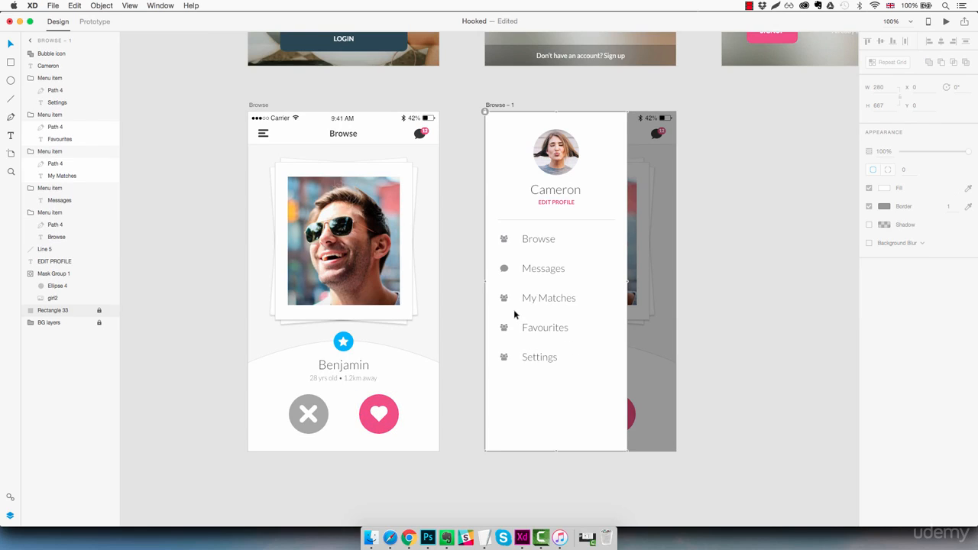
{"action": "key", "text": "super+v"}
{"action": "left_click_drag", "start_coordinate": [613, 417], "coordinate": [581, 404]}
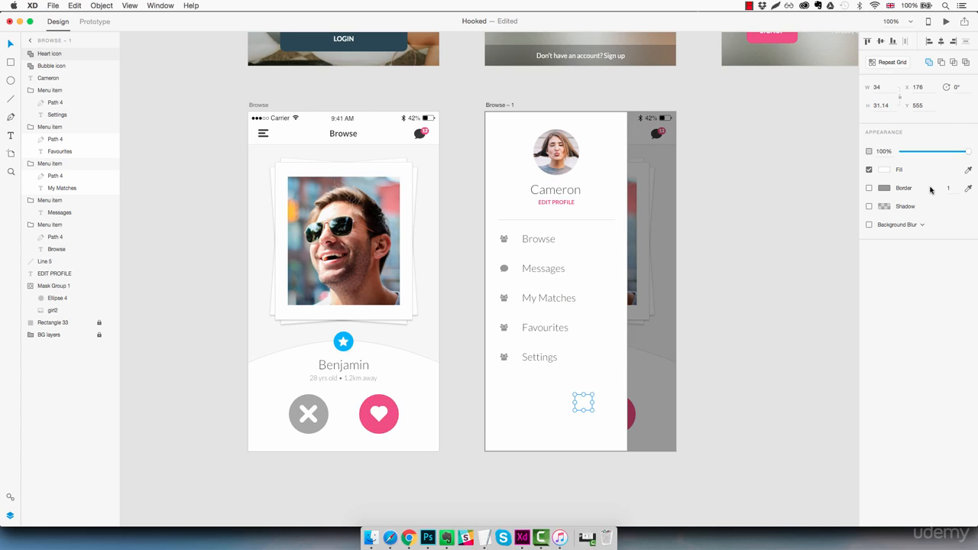
Fill the pasted heart with the grey sampled from the Messages bubble icon and move it near the My Matches row.
{"action": "left_click", "coordinate": [968, 171]}
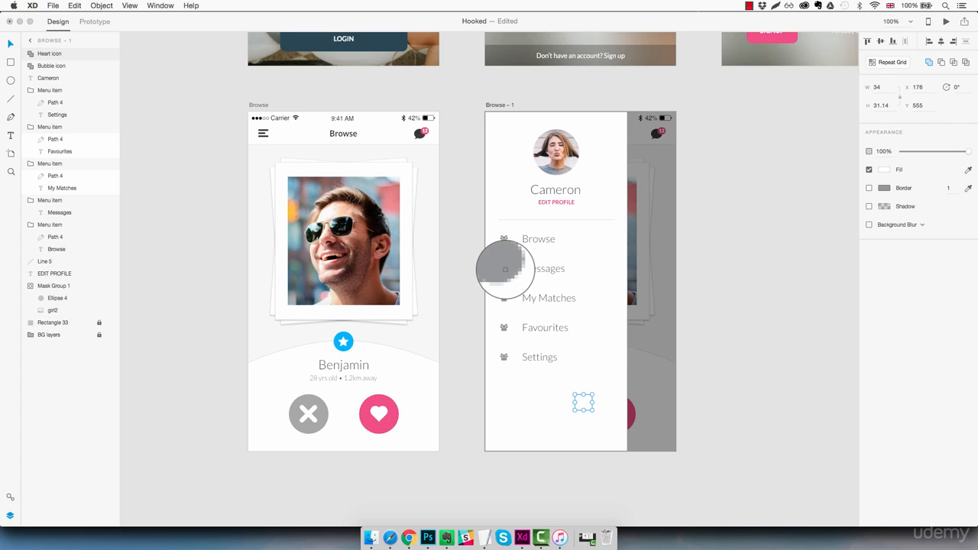
{"action": "left_click", "coordinate": [504, 270]}
{"action": "left_click_drag", "start_coordinate": [583, 403], "coordinate": [514, 307]}
Delete the people icon from the My Matches row and put the heart in its place, scaled to about 15.4 by 14.1.
{"action": "key", "text": "z"}
{"action": "left_click", "coordinate": [514, 294]}
{"action": "key", "text": "v"}
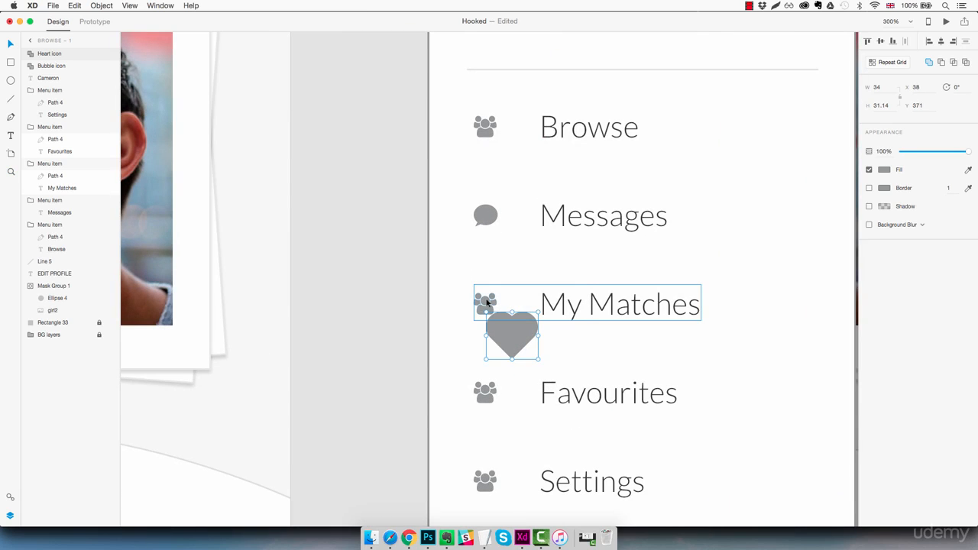
{"action": "left_click", "coordinate": [487, 302]}
{"action": "double_click", "coordinate": [487, 302]}
{"action": "key", "text": "Delete"}
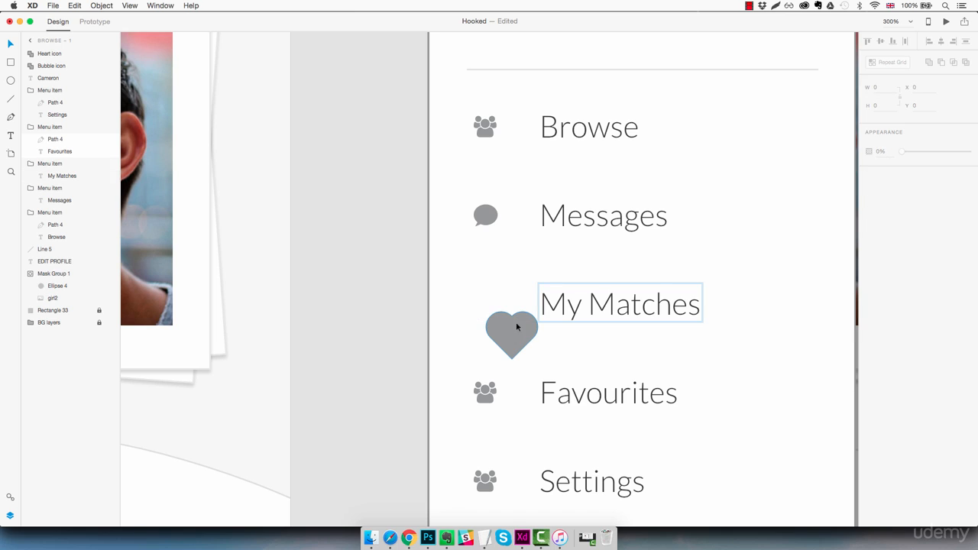
{"action": "left_click_drag", "start_coordinate": [511, 338], "coordinate": [491, 305]}
{"action": "scroll", "coordinate": [527, 344], "scroll_direction": "left", "scroll_amount": 1}
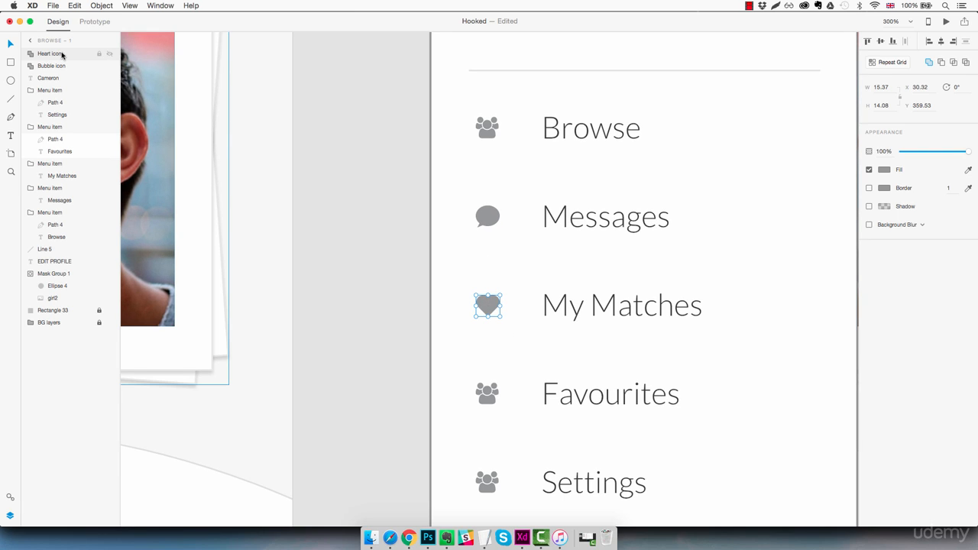
Move the Heart icon layer into the My Matches menu item group and the Bubble icon layer into the Messages group.
{"action": "left_click", "coordinate": [572, 308]}
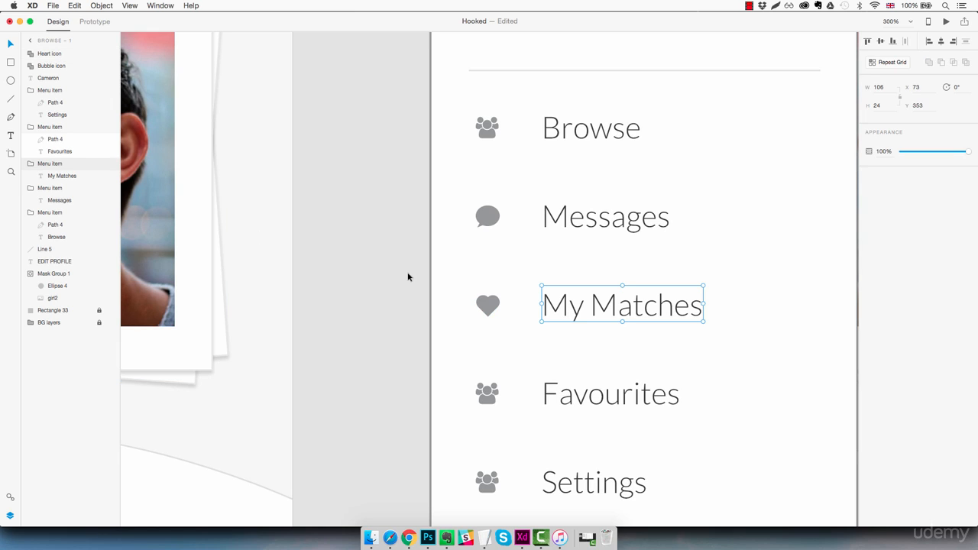
{"action": "left_click_drag", "start_coordinate": [60, 54], "coordinate": [65, 169]}
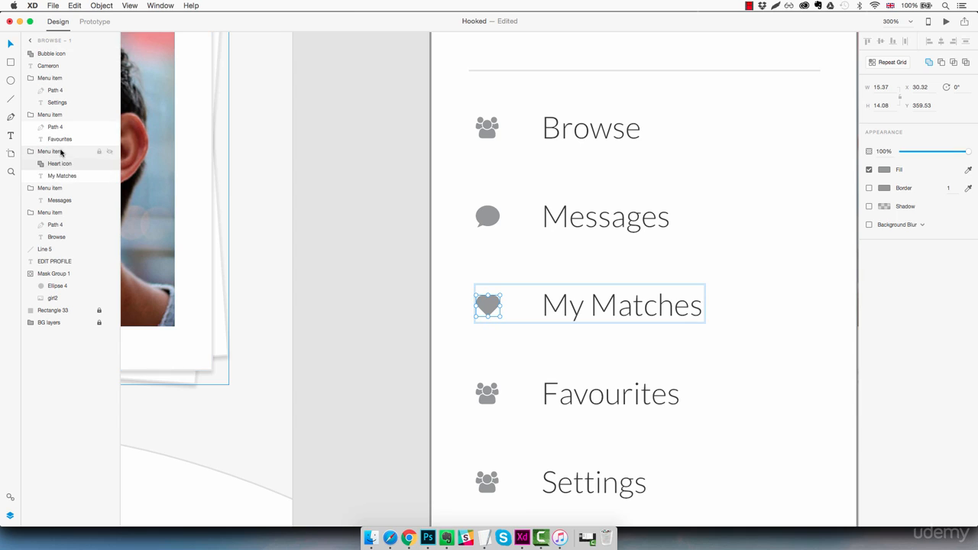
{"action": "left_click", "coordinate": [577, 222]}
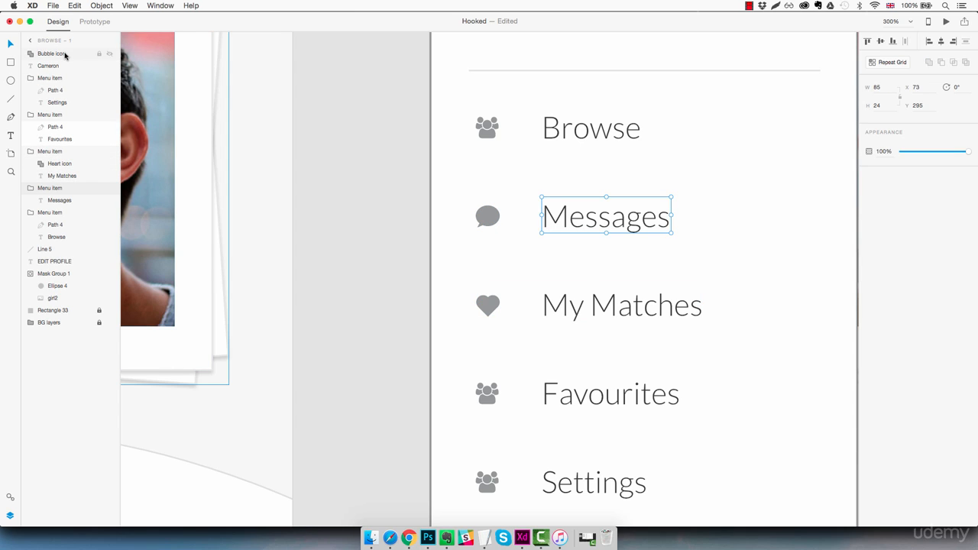
{"action": "left_click", "coordinate": [65, 54]}
{"action": "left_click_drag", "start_coordinate": [63, 59], "coordinate": [72, 200]}
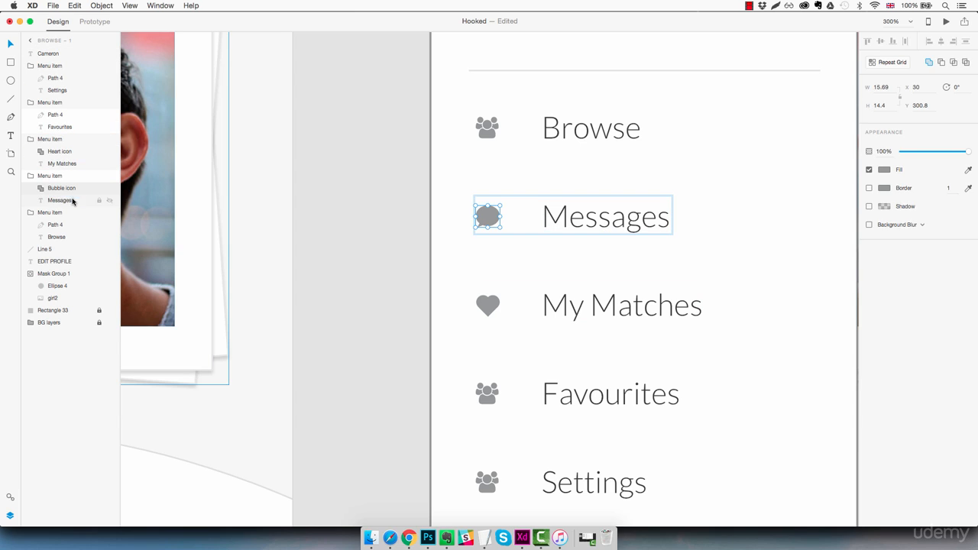
{"action": "left_click", "coordinate": [626, 281]}
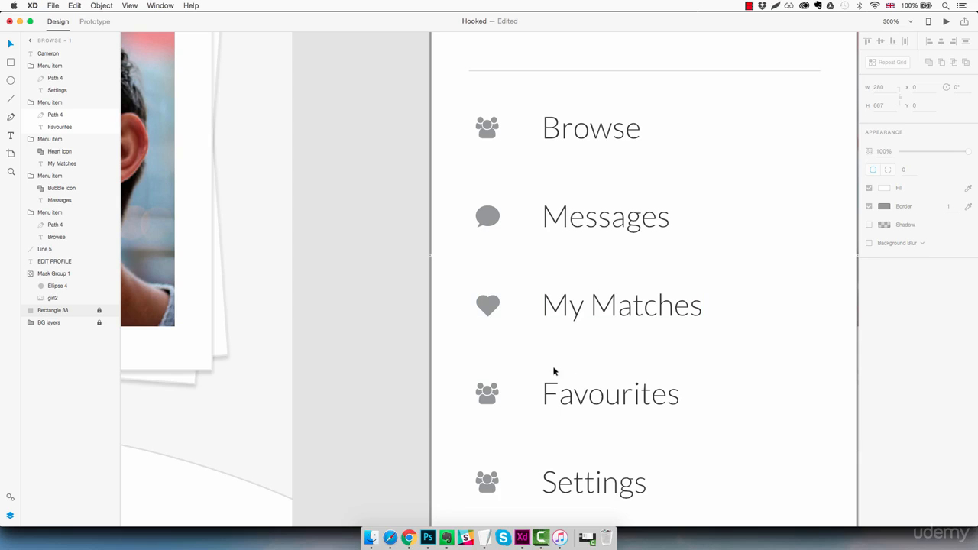
Delete the people icon from the Favourites menu item.
{"action": "scroll", "coordinate": [554, 371], "scroll_direction": "down", "scroll_amount": 3}
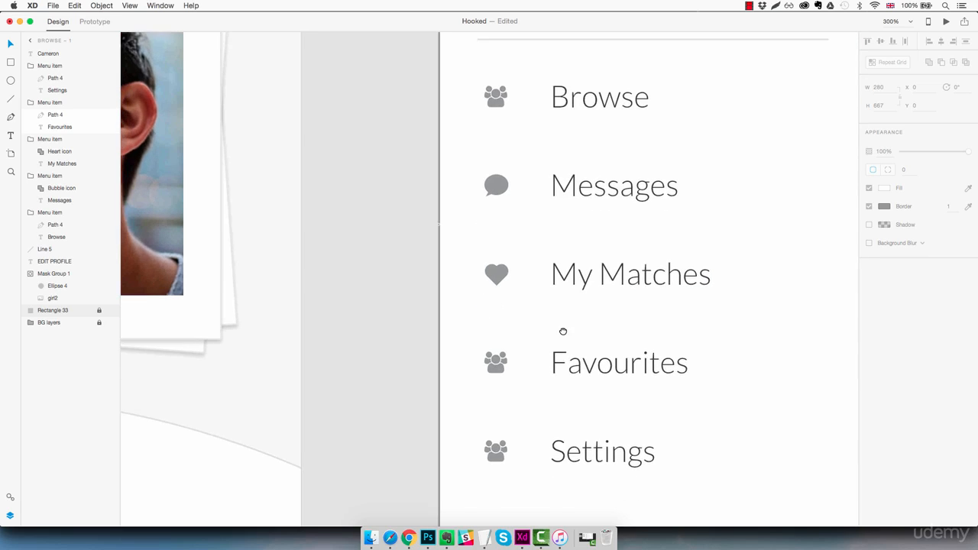
{"action": "double_click", "coordinate": [501, 350]}
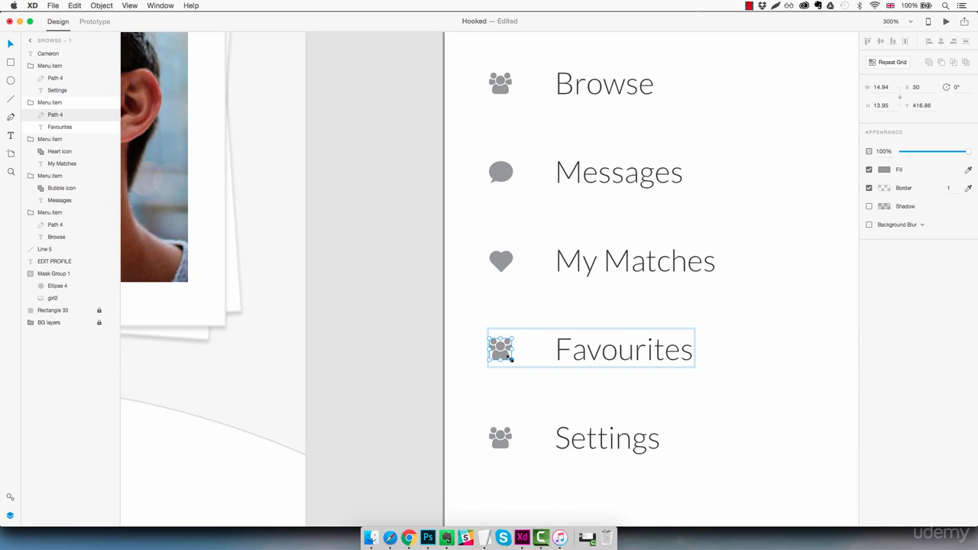
{"action": "key", "text": "Delete"}
Copy the white star from the blue favourite icon on the Browse artboard and paste it into the sidebar artboard.
{"action": "scroll", "coordinate": [510, 363], "scroll_direction": "left", "scroll_amount": 5}
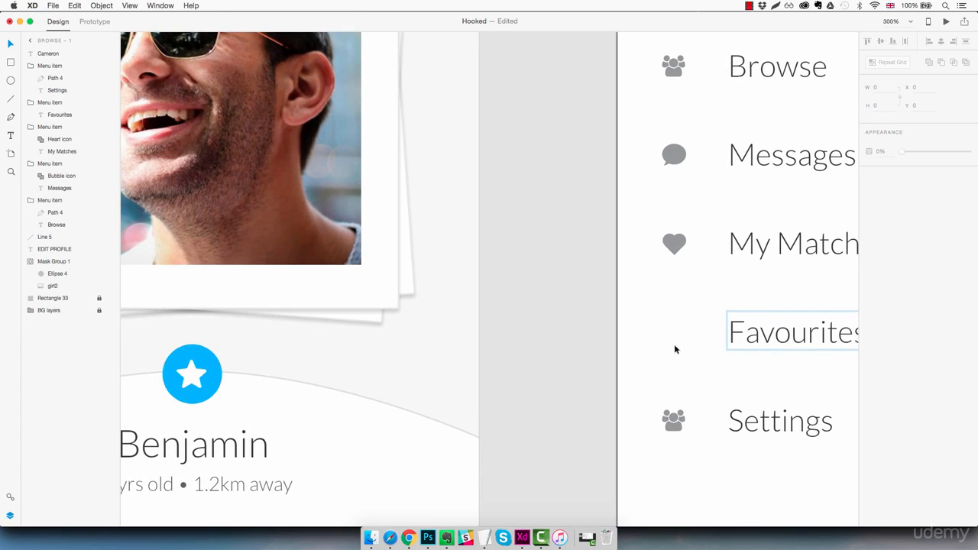
{"action": "double_click", "coordinate": [196, 379]}
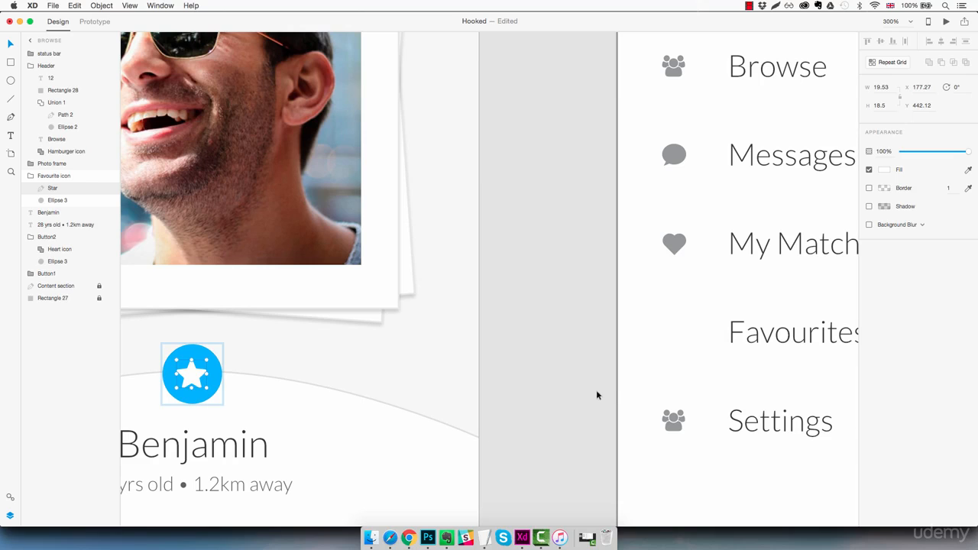
{"action": "left_click", "coordinate": [666, 339]}
{"action": "key", "text": "super+v"}
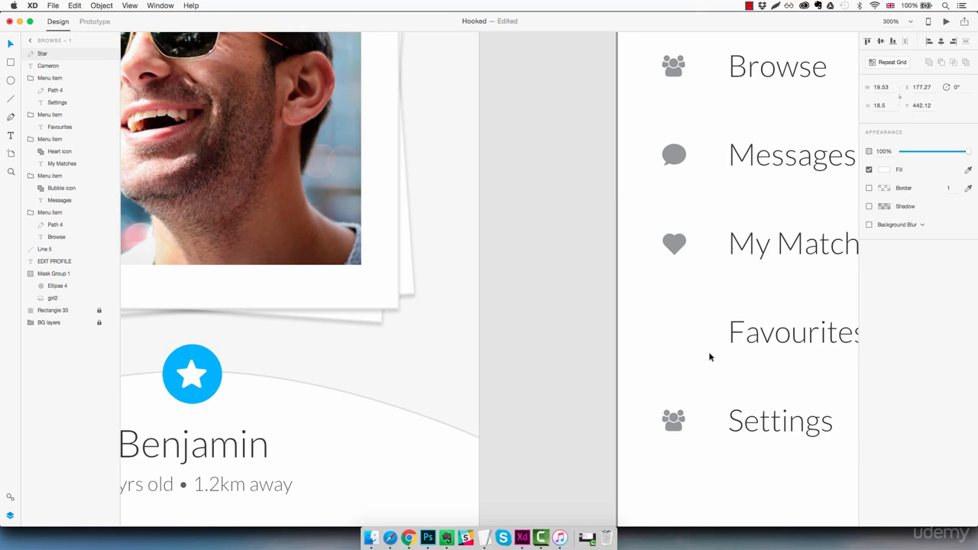
Fill the star with the grey sampled from the My Matches heart and place it beside Favourites, scaled to about 15 by 14.3.
{"action": "key", "text": "super+1"}
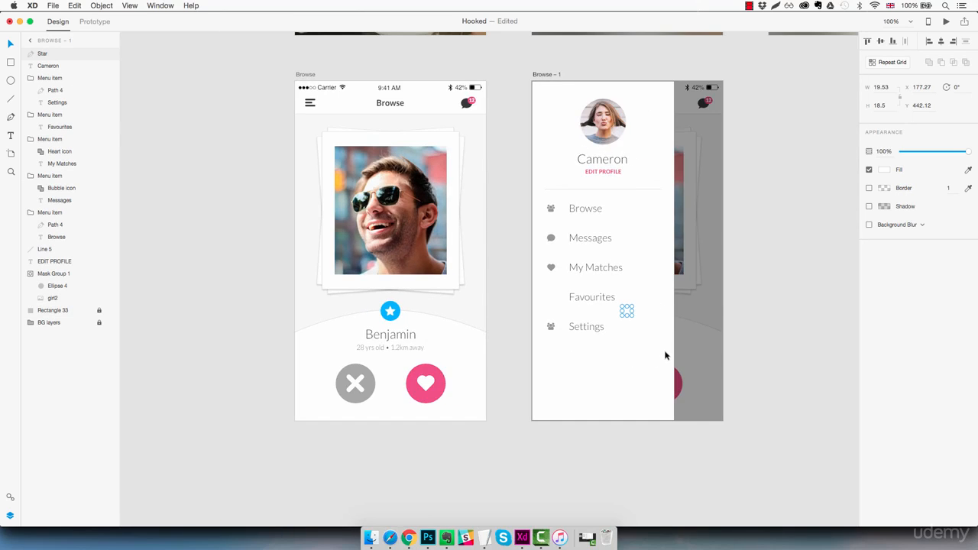
{"action": "left_click", "coordinate": [968, 170]}
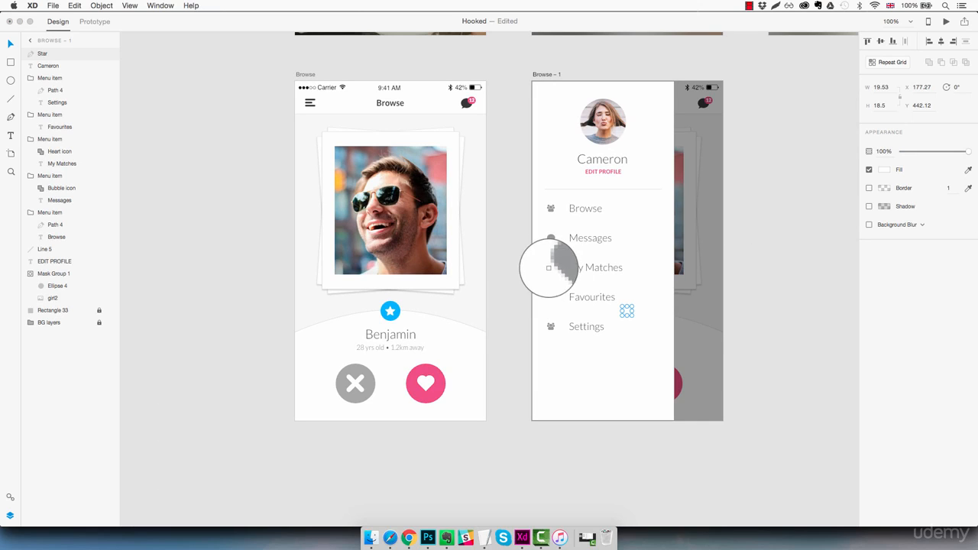
{"action": "left_click", "coordinate": [551, 267]}
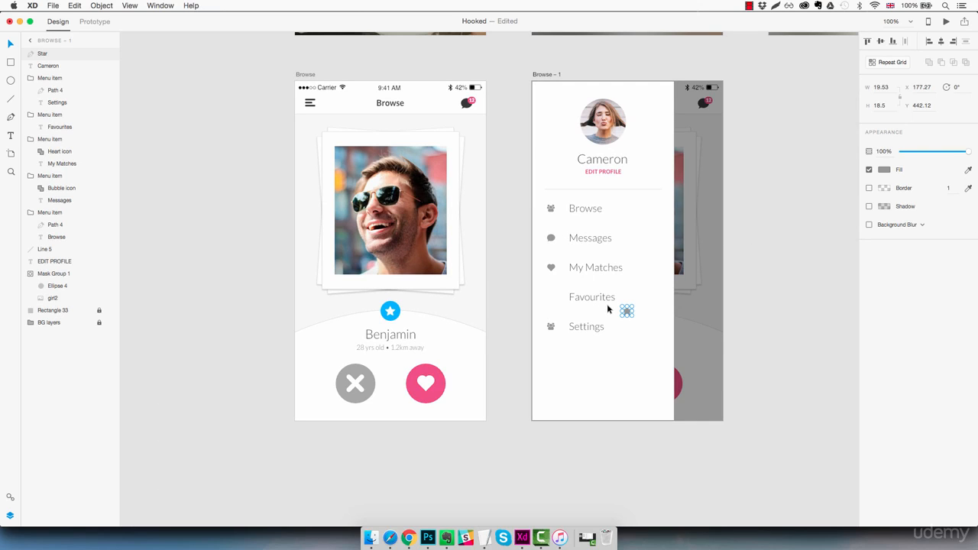
{"action": "scroll", "coordinate": [606, 304], "scroll_direction": "up", "scroll_amount": 5}
{"action": "left_click_drag", "start_coordinate": [667, 325], "coordinate": [442, 281]}
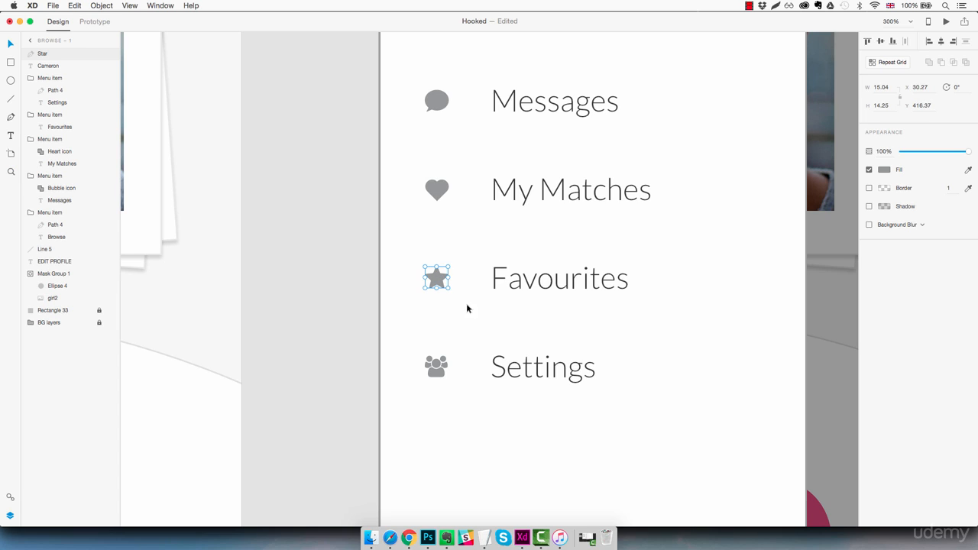
Move the Star layer into the Favourites menu item group, above its text label.
{"action": "key", "text": "super+1"}
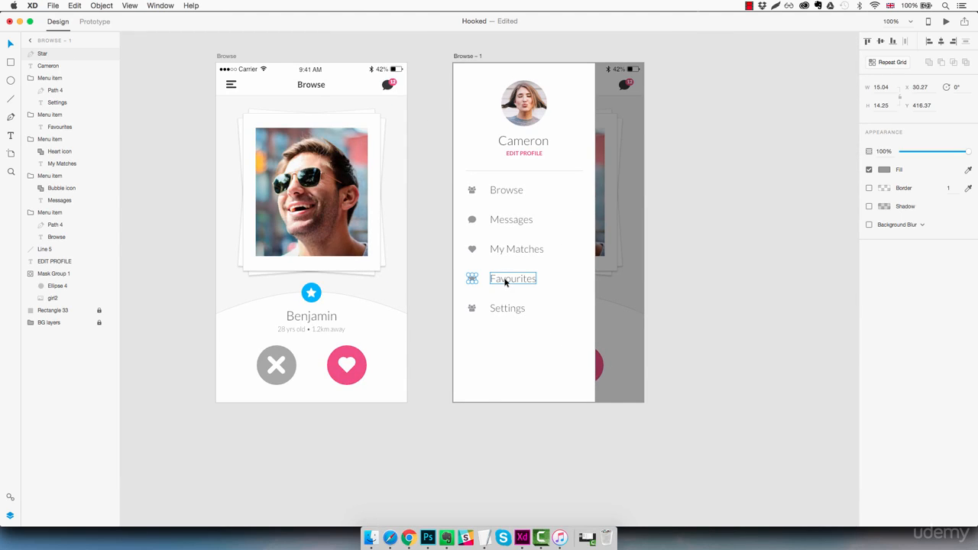
{"action": "left_click", "coordinate": [505, 282]}
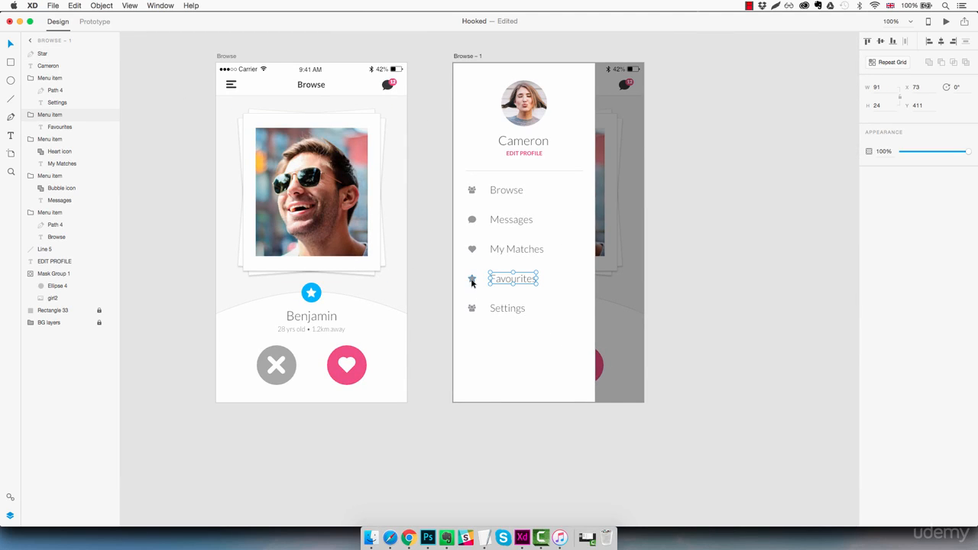
{"action": "double_click", "coordinate": [472, 280]}
{"action": "left_click_drag", "start_coordinate": [52, 55], "coordinate": [72, 125]}
{"action": "left_click", "coordinate": [476, 335]}
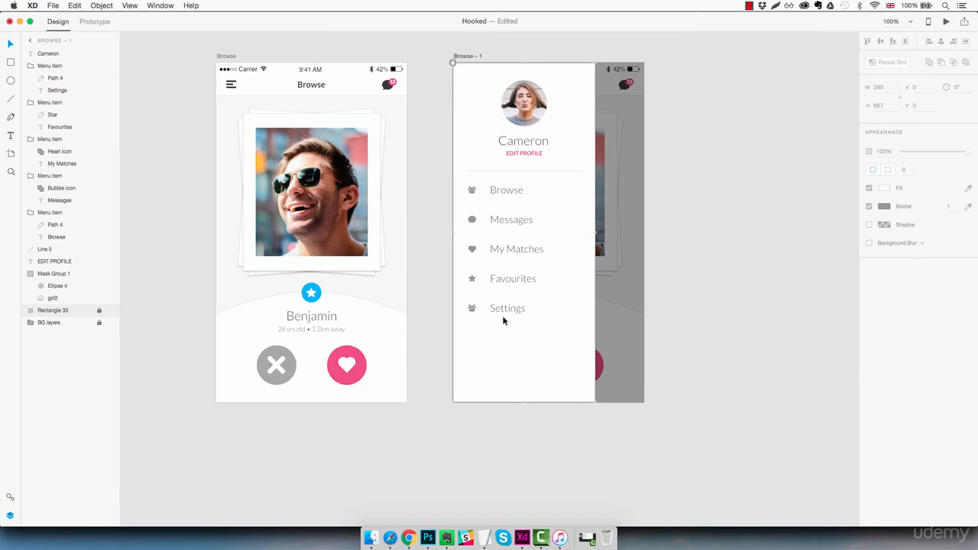
Switch to the Font Awesome cheatsheet in Chrome, search the page for "cog" and copy the fa-cog glyph.
{"action": "key", "text": "z"}
{"action": "mouse_move", "coordinate": [412, 533]}
{"action": "left_click", "coordinate": [430, 494]}
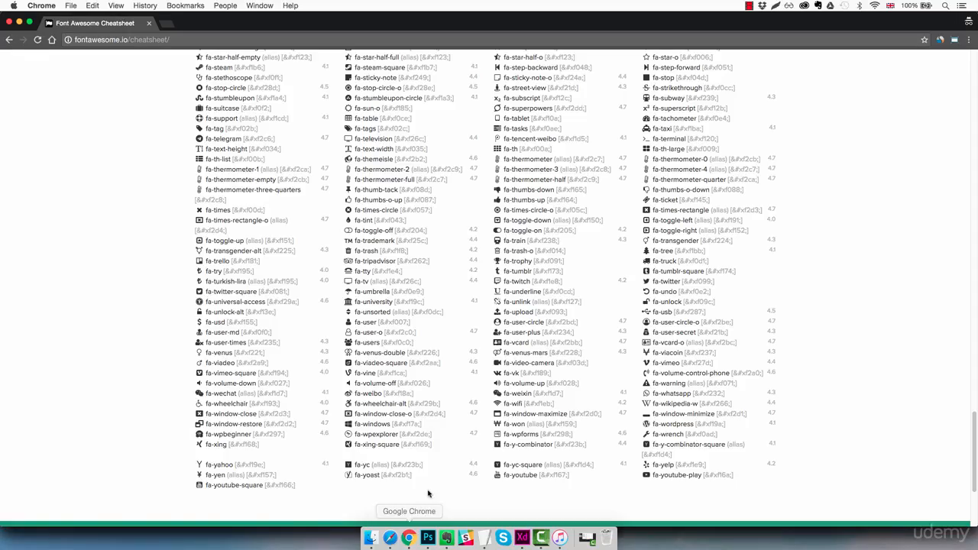
{"action": "scroll", "coordinate": [443, 258], "scroll_direction": "up", "scroll_amount": 10}
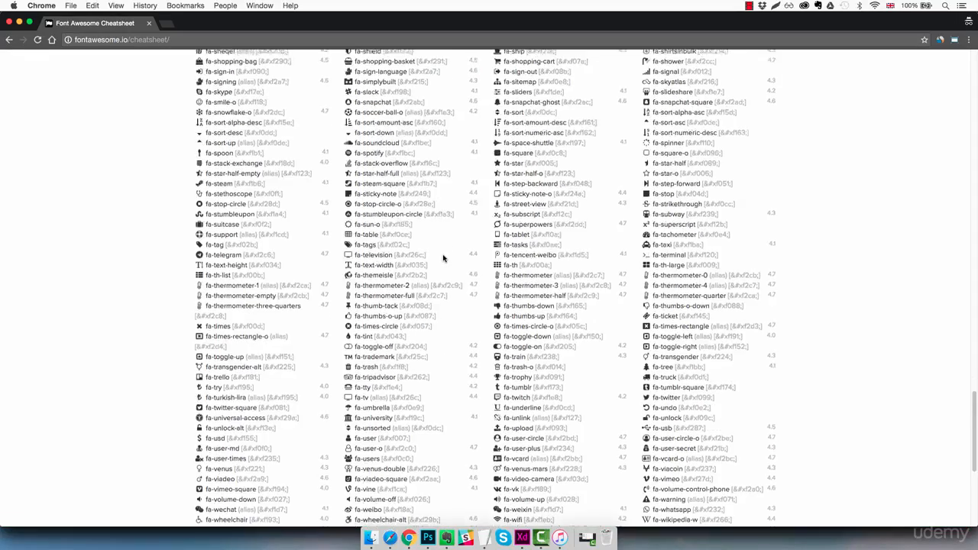
{"action": "scroll", "coordinate": [443, 257], "scroll_direction": "up", "scroll_amount": 5}
{"action": "key", "text": "super+f"}
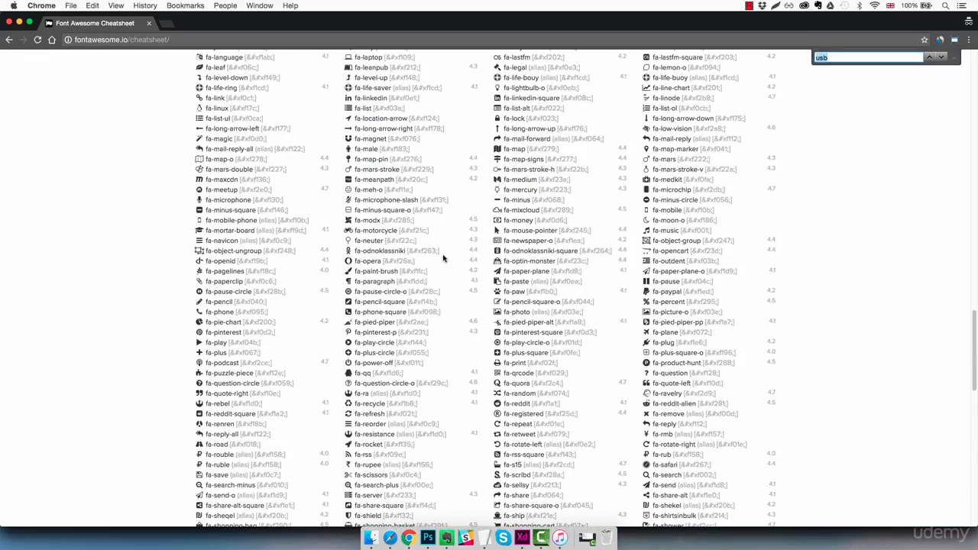
{"action": "type", "text": "cog"}
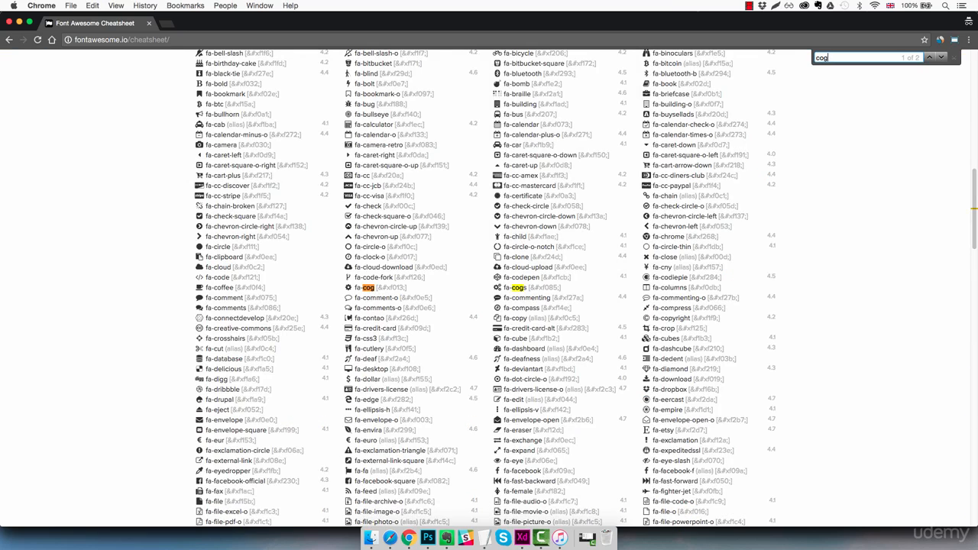
{"action": "key", "text": "Escape"}
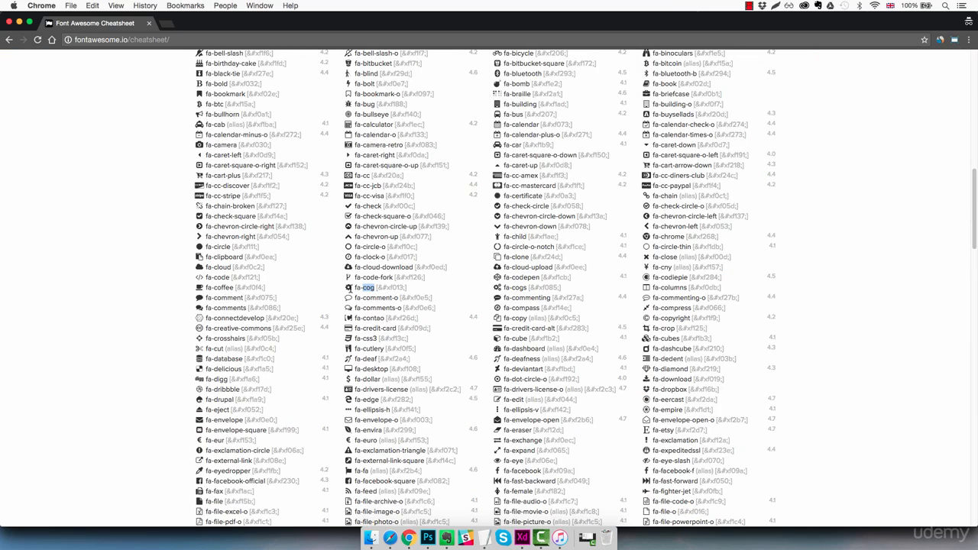
{"action": "left_click", "coordinate": [348, 288]}
Switch back to Adobe XD and paste the copied cog glyph as text below Settings, set in the FontAwesome font.
{"action": "key", "text": "super+Tab"}
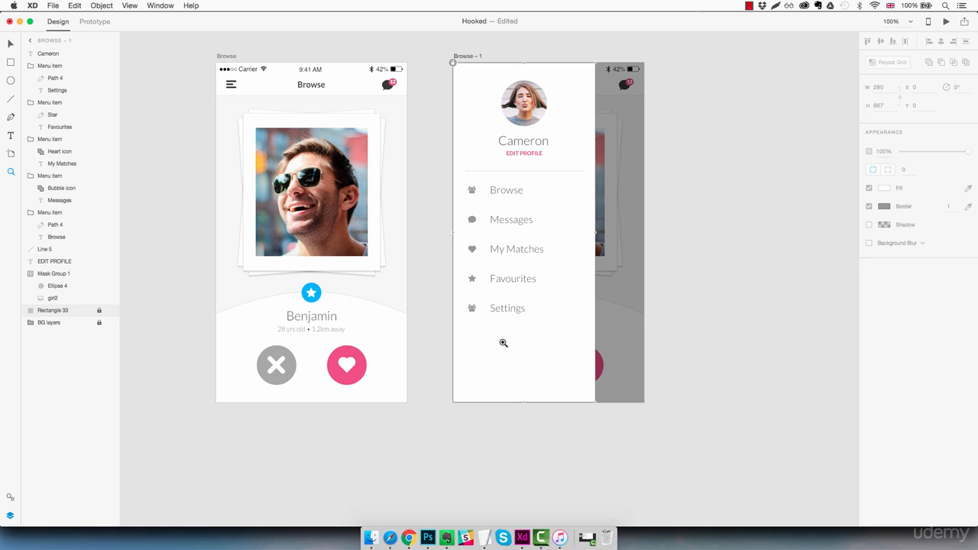
{"action": "key", "text": "t"}
{"action": "left_click", "coordinate": [484, 337]}
{"action": "key", "text": "super+v"}
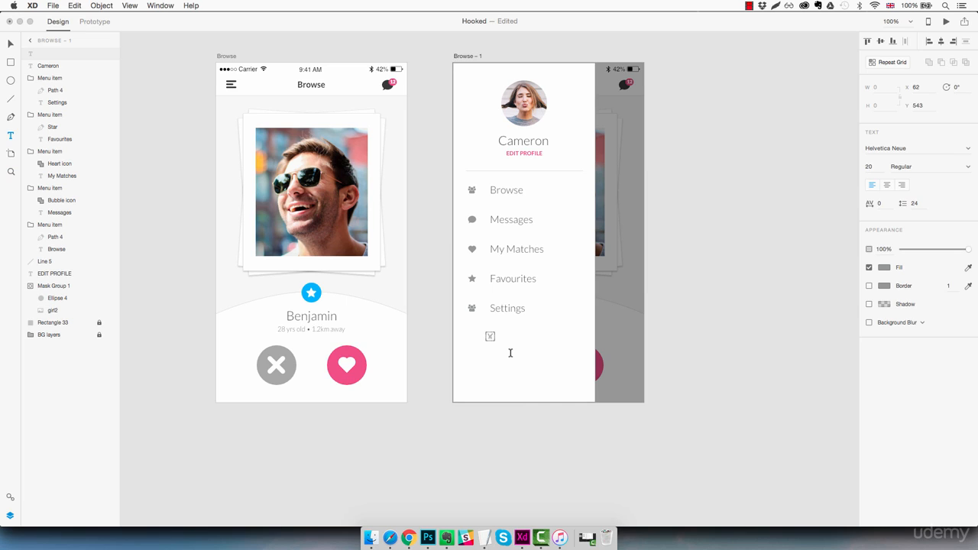
{"action": "left_click", "coordinate": [885, 147]}
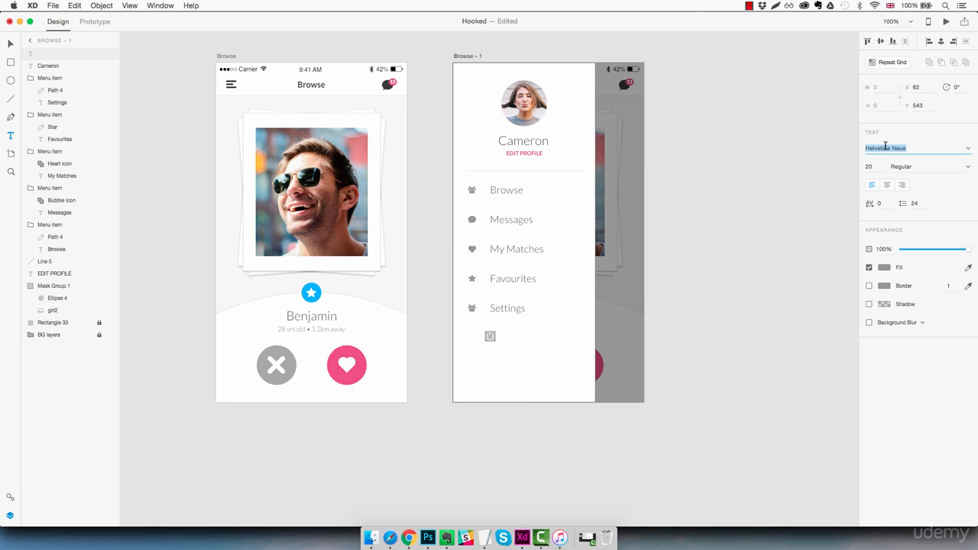
{"action": "type", "text": "FontAwesome"}
{"action": "key", "text": "Return"}
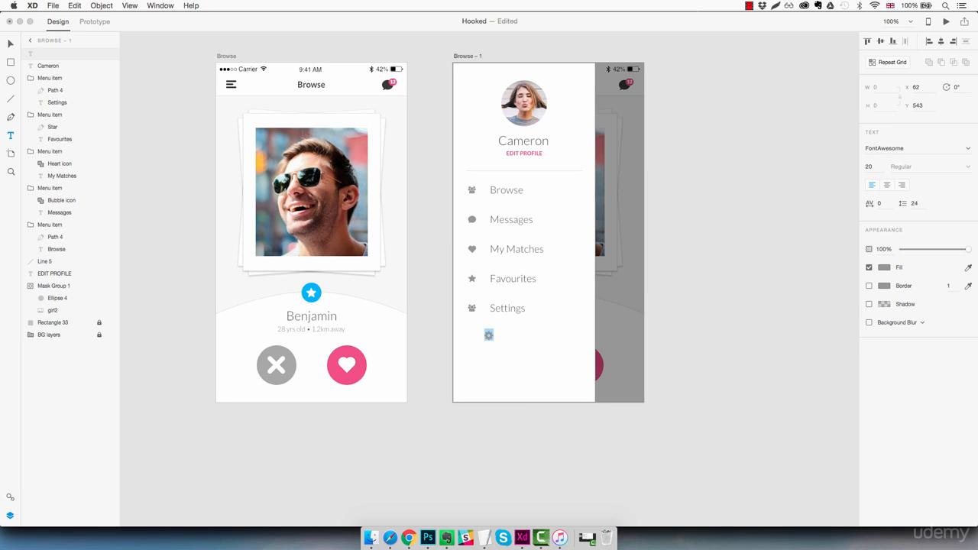
{"action": "key", "text": "Escape"}
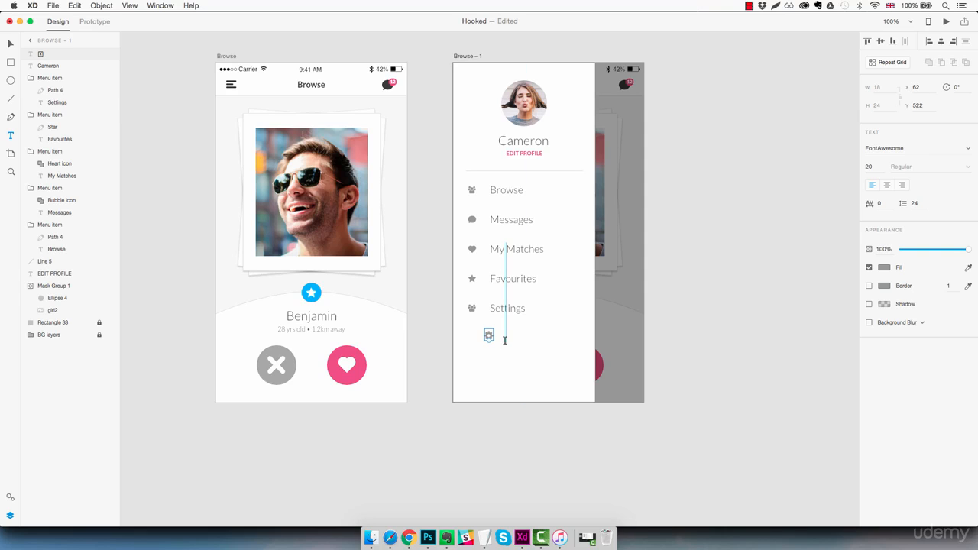
Delete the people icon beside Settings and move the cog glyph into its place.
{"action": "key", "text": "z"}
{"action": "left_click", "coordinate": [488, 322]}
{"action": "left_click", "coordinate": [487, 322]}
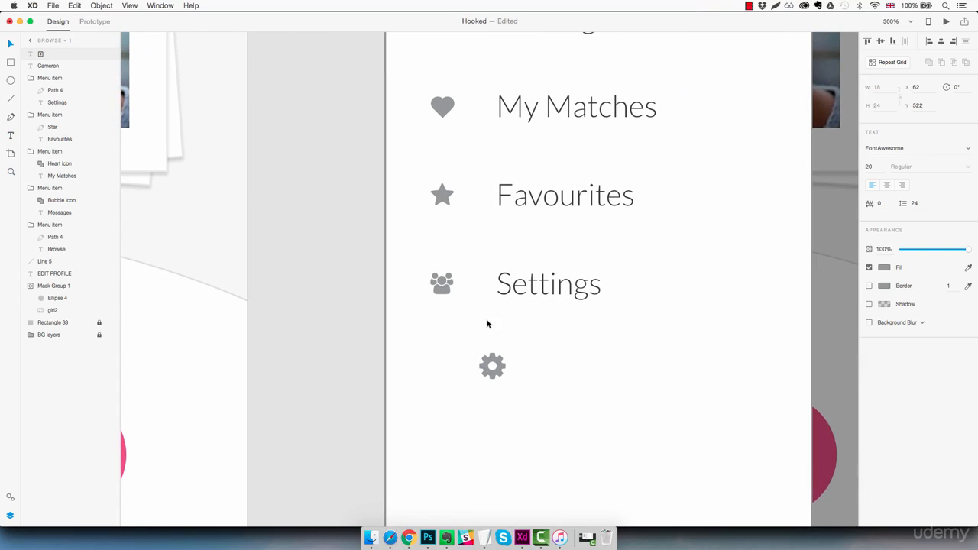
{"action": "key", "text": "v"}
{"action": "left_click", "coordinate": [447, 292]}
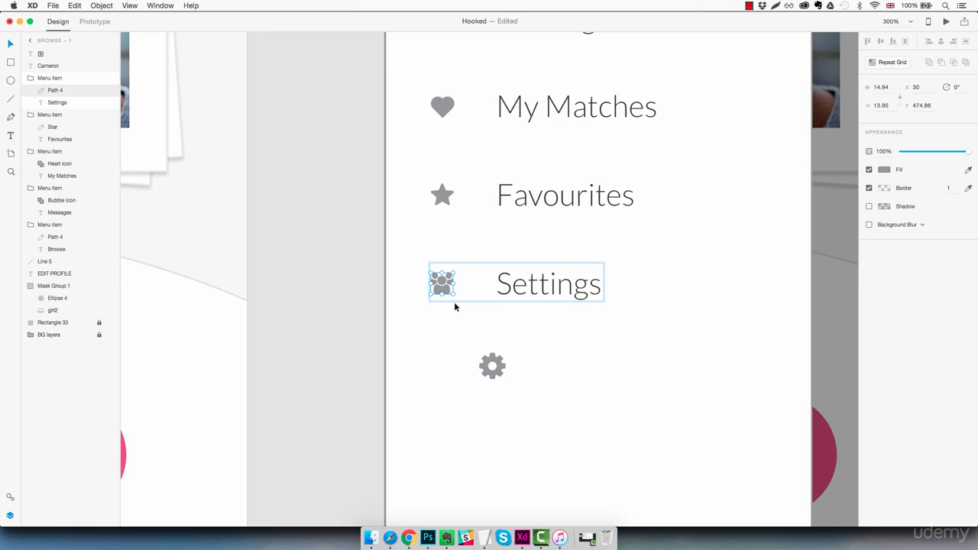
{"action": "key", "text": "Delete"}
{"action": "left_click", "coordinate": [500, 366]}
{"action": "left_click_drag", "start_coordinate": [501, 369], "coordinate": [455, 288]}
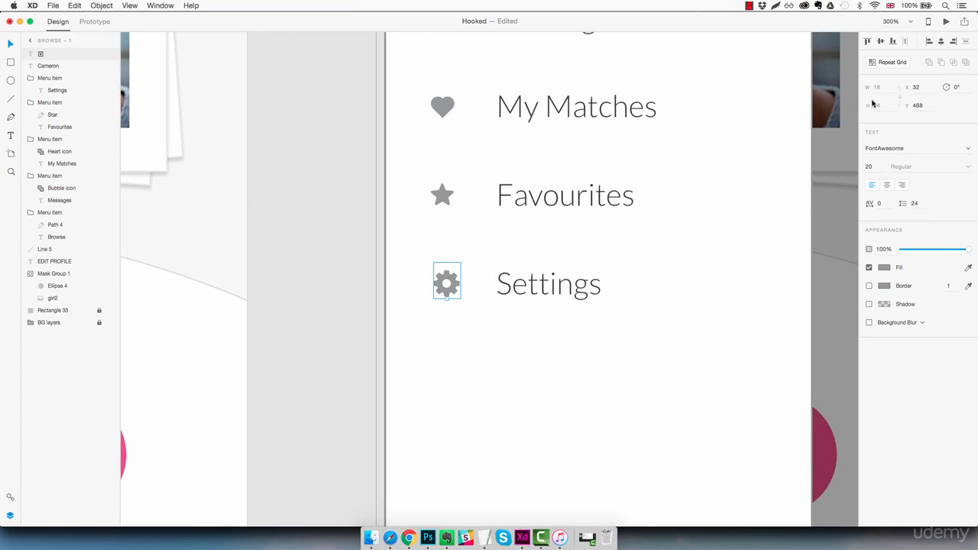
Convert the cog glyph to a path and scale it down to about 14.6 by 14.6 beside Settings.
{"action": "left_click", "coordinate": [102, 6]}
{"action": "mouse_move", "coordinate": [122, 93]}
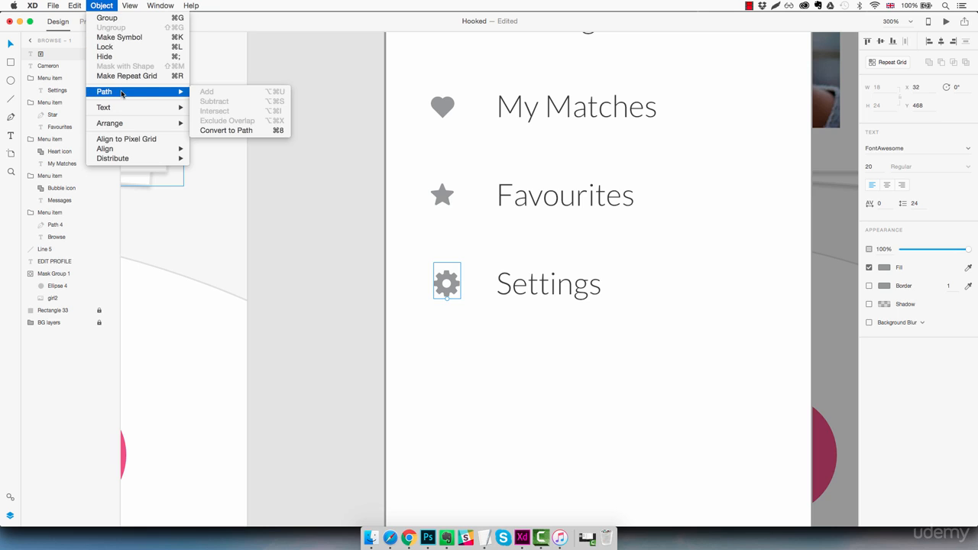
{"action": "left_click", "coordinate": [224, 130]}
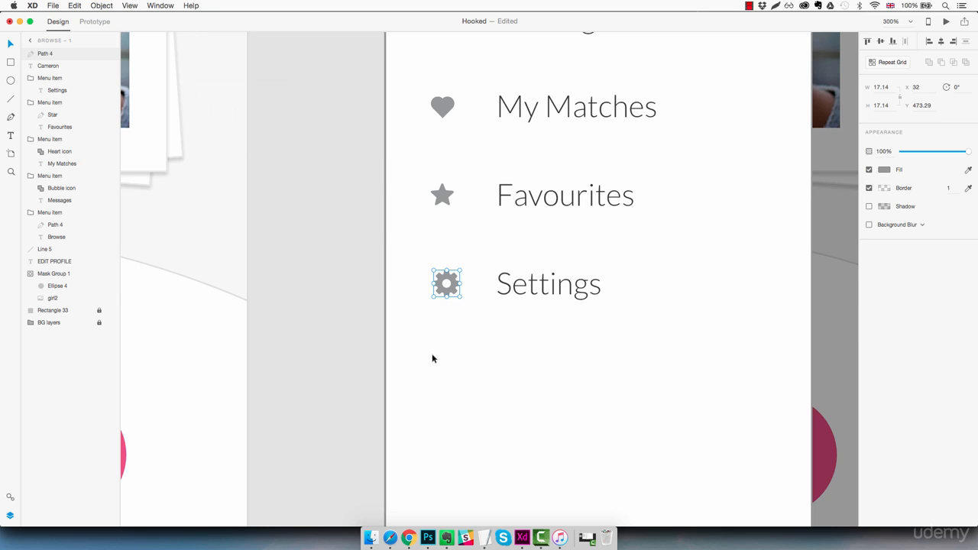
{"action": "left_click_drag", "start_coordinate": [458, 270], "coordinate": [449, 287]}
{"action": "scroll", "coordinate": [465, 289], "scroll_direction": "left", "scroll_amount": 1}
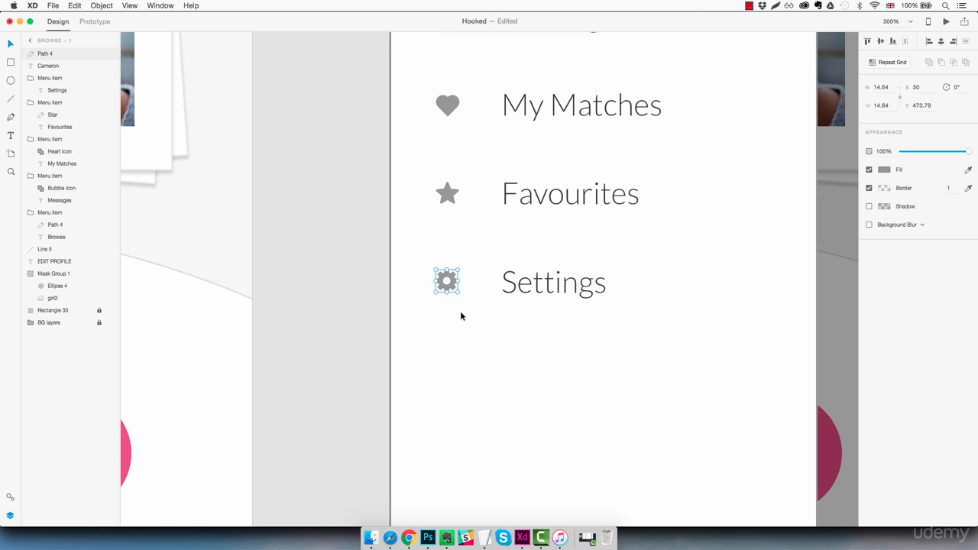
Rename the cog layer as Cogs and move it into the Settings menu item group, above its text label.
{"action": "double_click", "coordinate": [43, 54]}
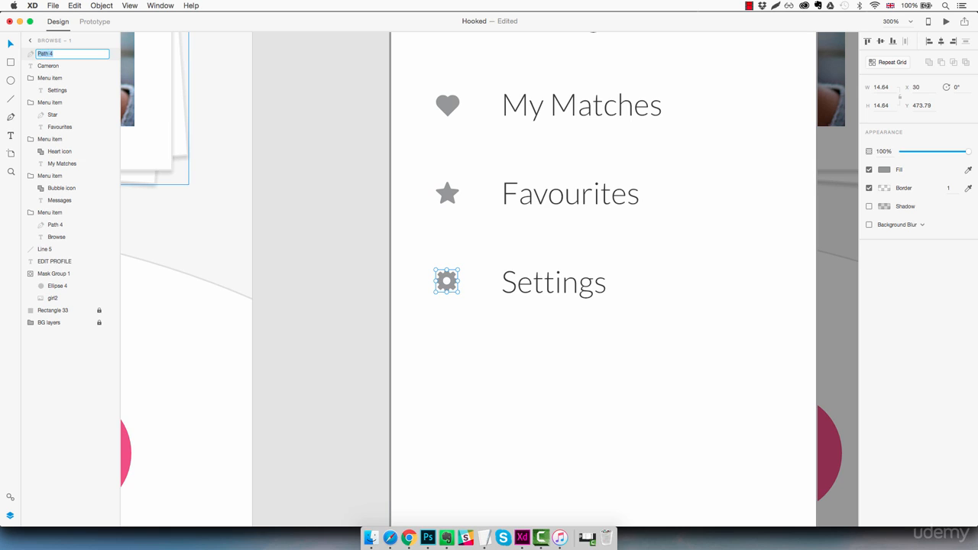
{"action": "type", "text": "Cogs"}
{"action": "key", "text": "Return"}
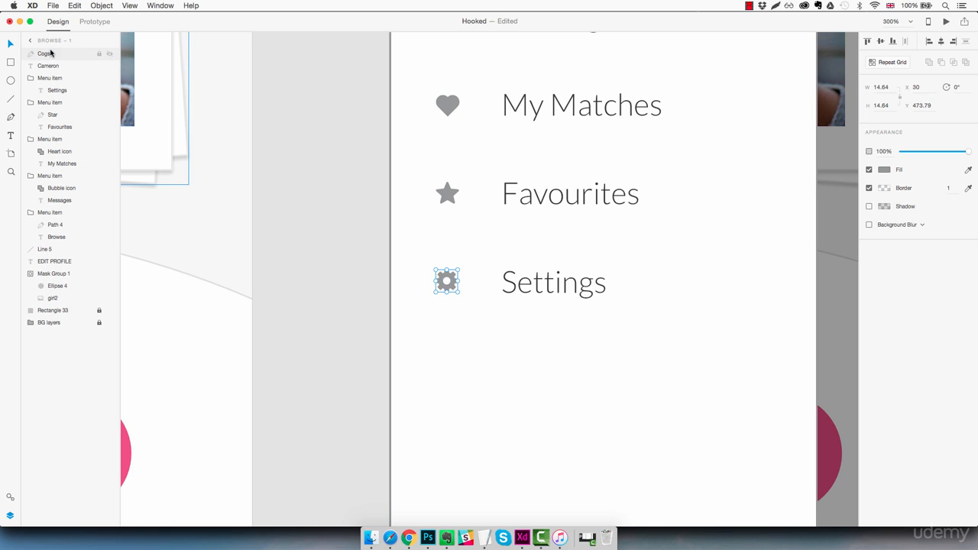
{"action": "left_click_drag", "start_coordinate": [49, 55], "coordinate": [61, 85]}
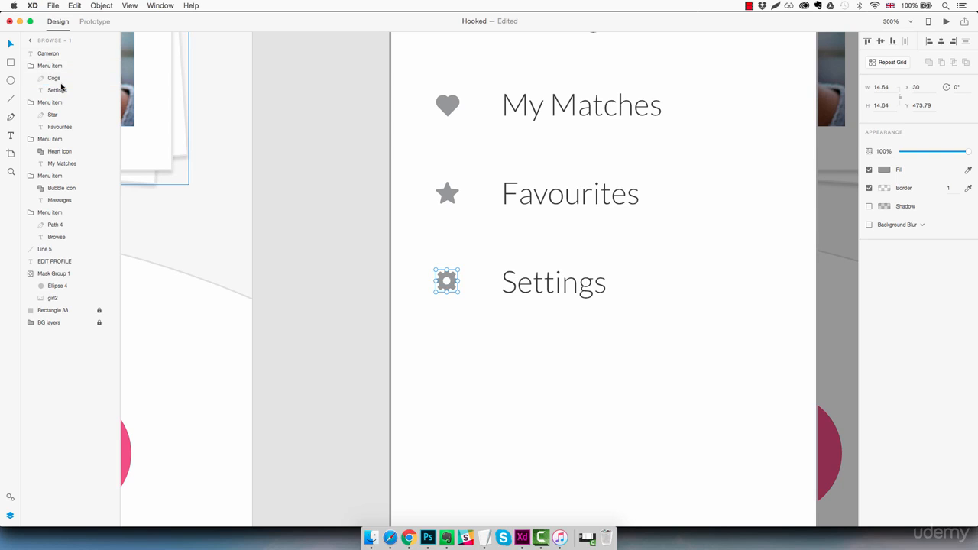
{"action": "left_click", "coordinate": [532, 359]}
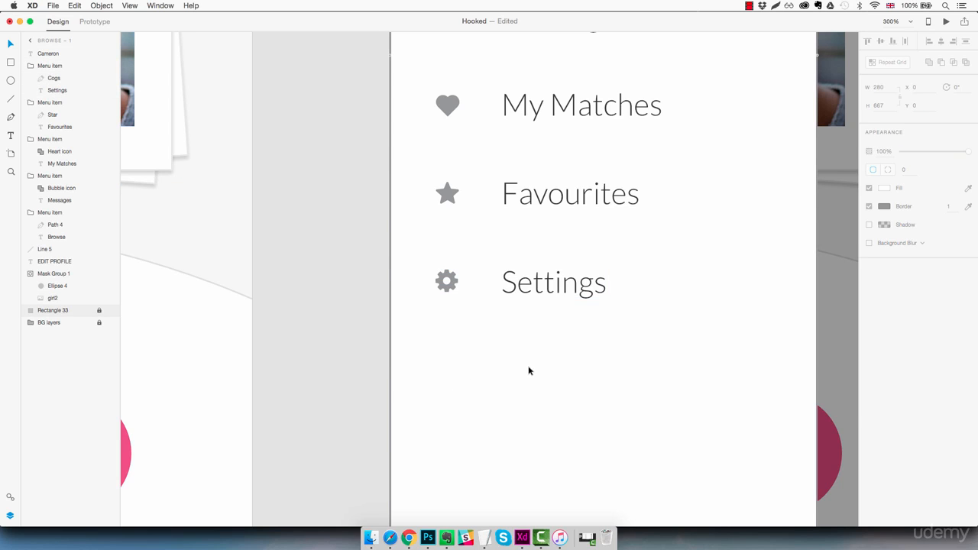
Move all five menu items down together so that the first one sits at Y 247 below the divider.
{"action": "scroll", "coordinate": [535, 371], "scroll_direction": "up", "scroll_amount": 3}
{"action": "key", "text": "super+1"}
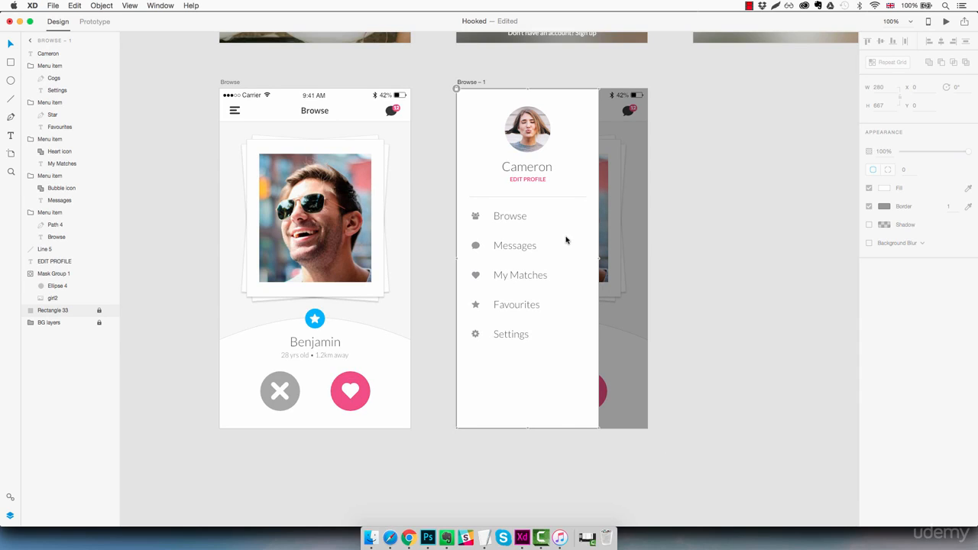
{"action": "left_click_drag", "start_coordinate": [556, 208], "coordinate": [499, 342]}
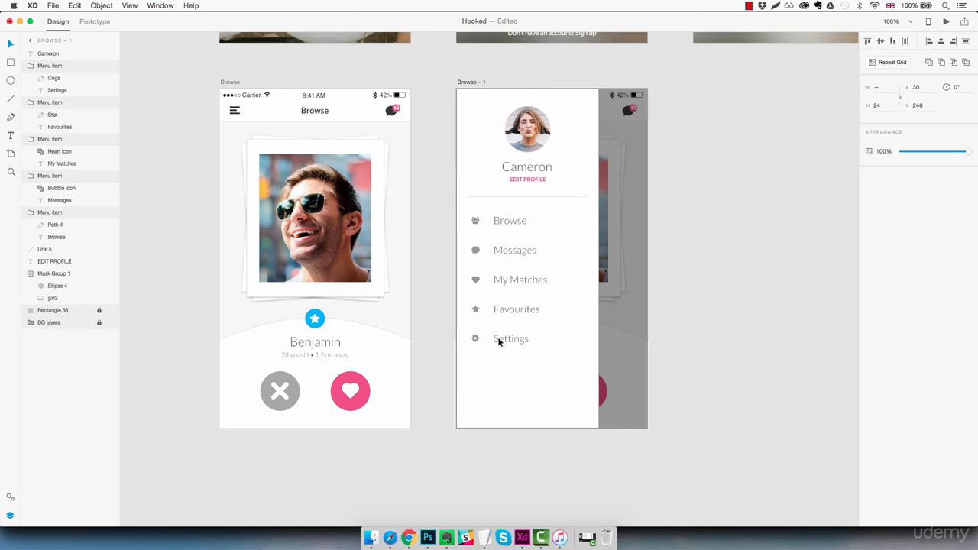
{"action": "left_click", "coordinate": [498, 342]}
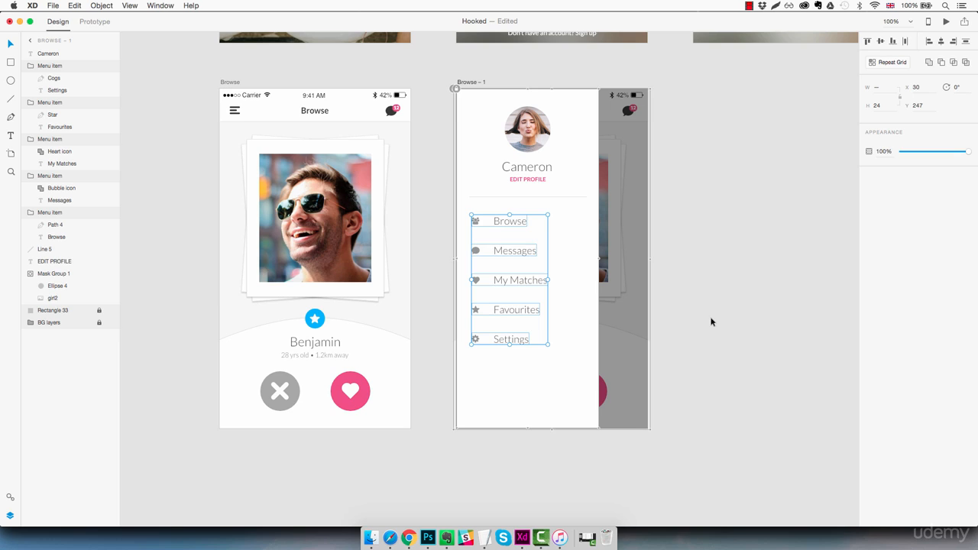
{"action": "left_click", "coordinate": [684, 360]}
Unlock the white sidebar background rectangle, remove its border and lock it again.
{"action": "left_click", "coordinate": [563, 369]}
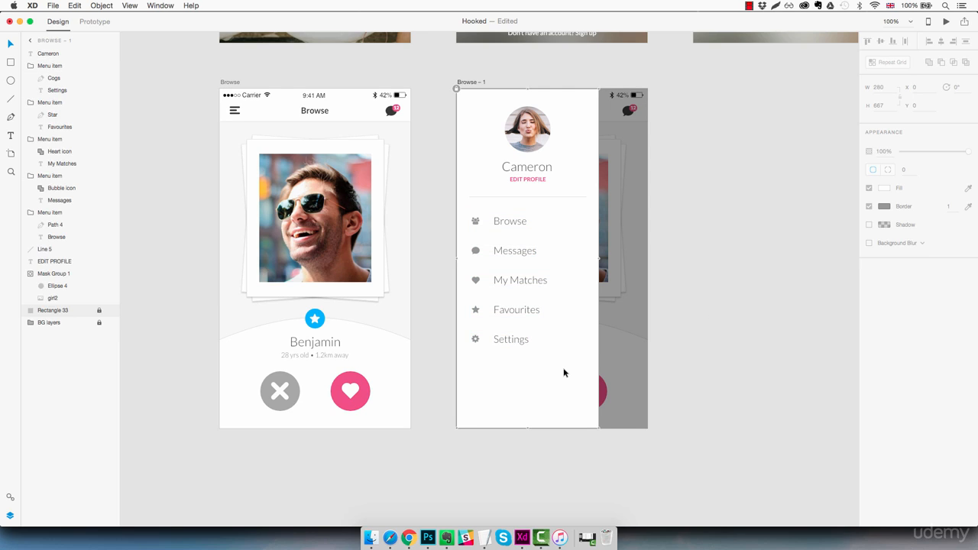
{"action": "left_click", "coordinate": [456, 89]}
{"action": "left_click", "coordinate": [869, 207]}
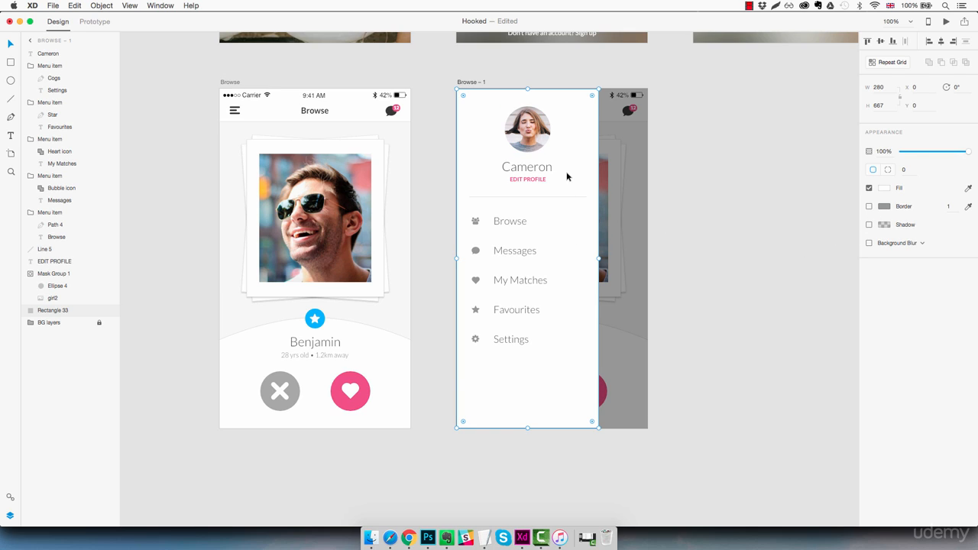
{"action": "key", "text": "super+l"}
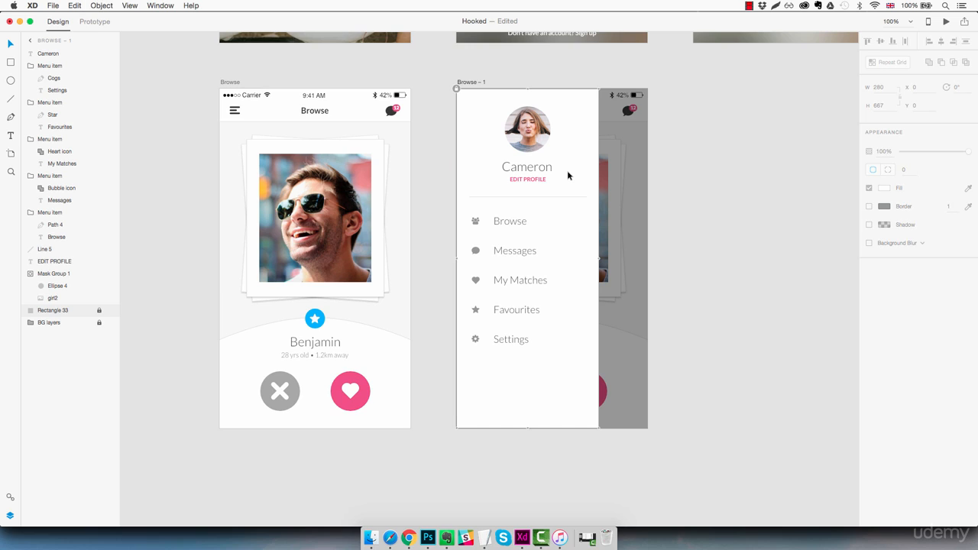
Rename the Browse – 1 artboard as Sidebar Menu.
{"action": "double_click", "coordinate": [474, 81]}
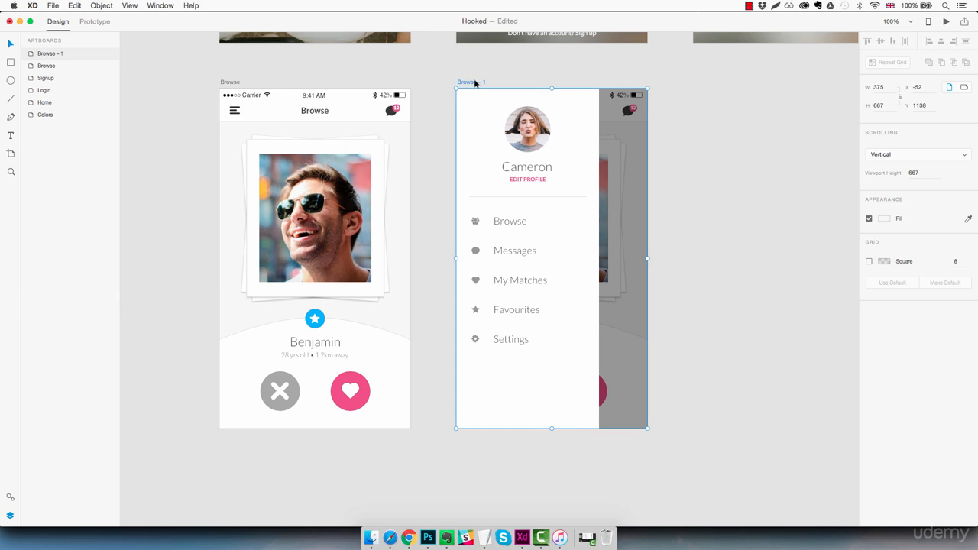
{"action": "type", "text": "Me"}
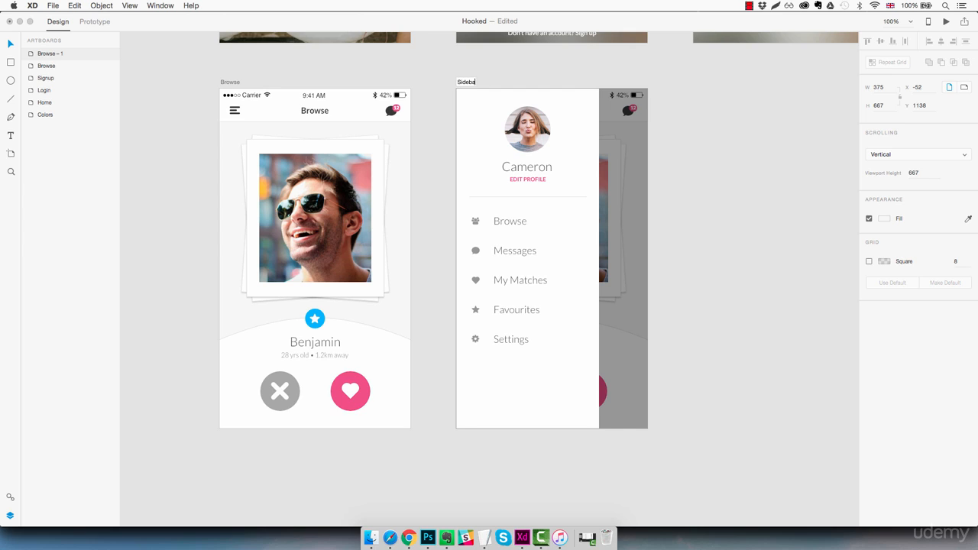
{"action": "type", "text": "debar Menu"}
{"action": "key", "text": "Return"}
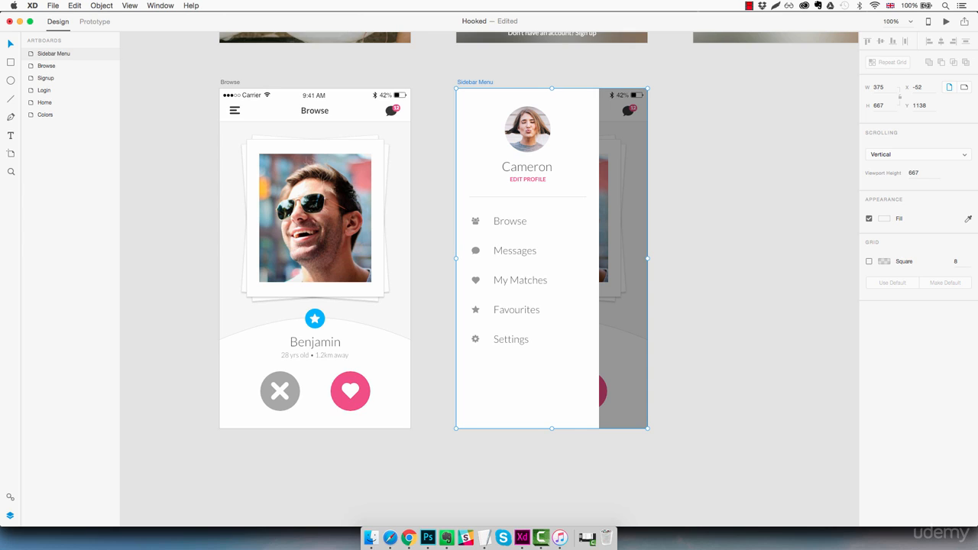
{"action": "left_click", "coordinate": [681, 186]}
Draw a 280 by 80 rectangle across the bottom of the sidebar, filled with the saved pink #F24E86 and without a border.
{"action": "scroll", "coordinate": [695, 229], "scroll_direction": "right", "scroll_amount": 1}
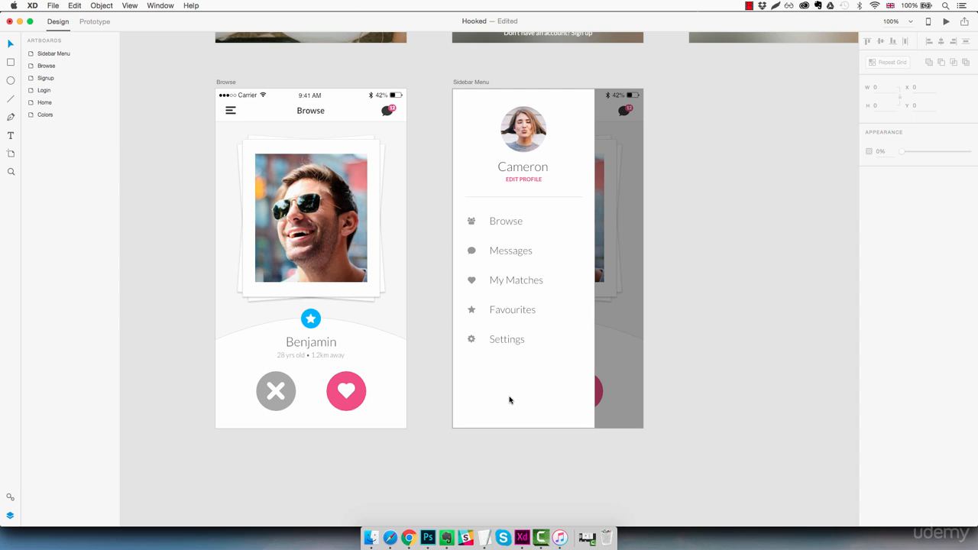
{"action": "key", "text": "r"}
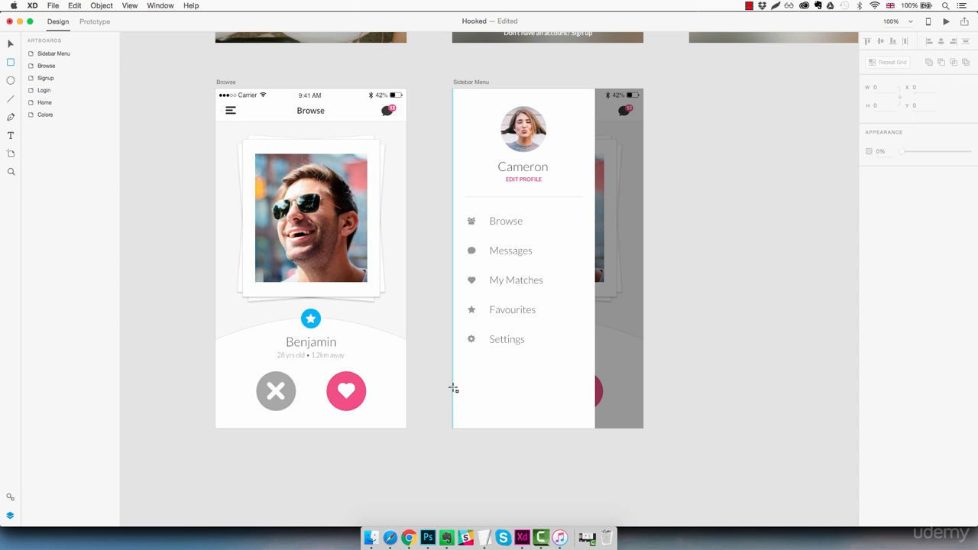
{"action": "left_click_drag", "start_coordinate": [453, 387], "coordinate": [593, 429]}
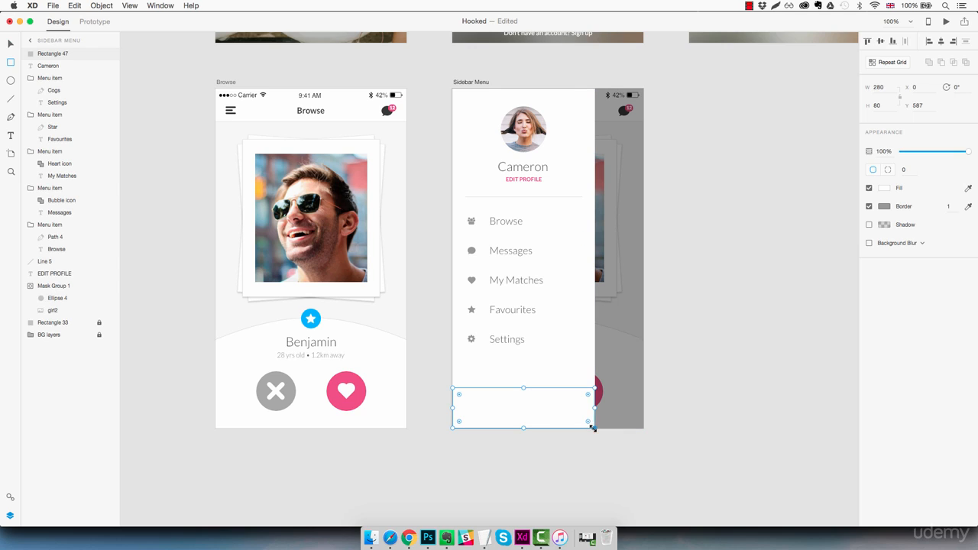
{"action": "left_click", "coordinate": [885, 191]}
{"action": "left_click", "coordinate": [785, 255]}
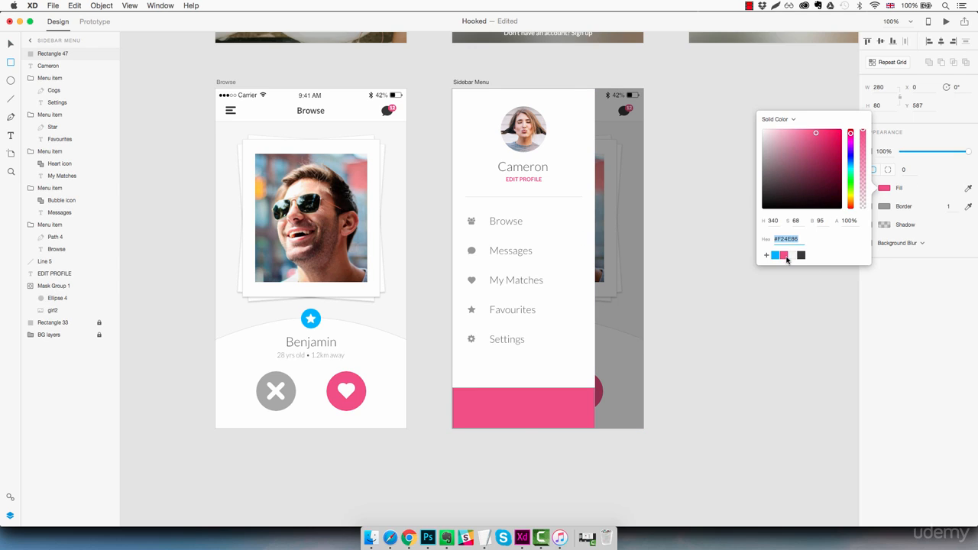
{"action": "left_click", "coordinate": [897, 217]}
{"action": "left_click", "coordinate": [868, 207]}
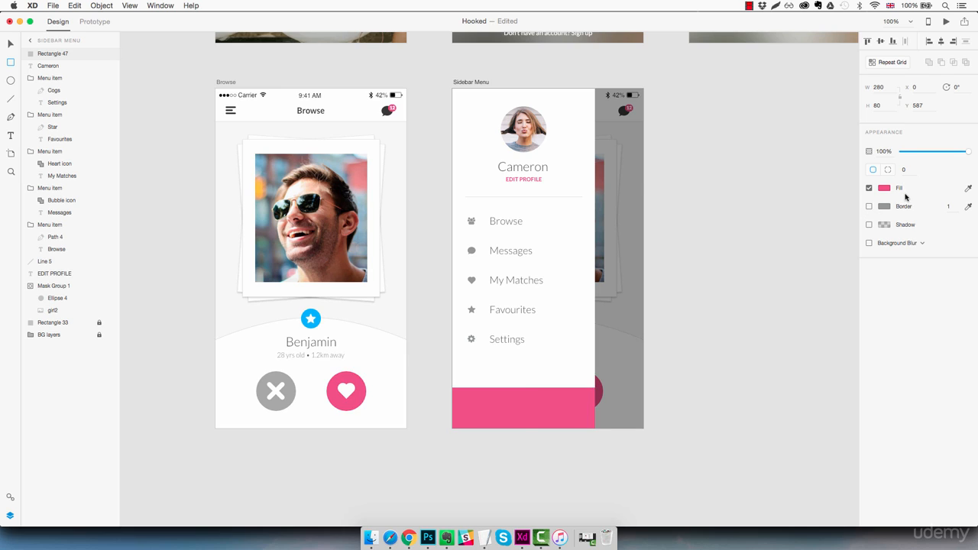
Set the pink rectangle's height to 70 and move it down flush with the artboard's bottom edge.
{"action": "left_click", "coordinate": [883, 106]}
{"action": "key", "text": "Down"}
{"action": "key", "text": "Down"}
{"action": "key", "text": "Down"}
{"action": "key", "text": "Down"}
{"action": "key", "text": "Down"}
{"action": "key", "text": "Down"}
{"action": "key", "text": "Down"}
{"action": "key", "text": "Down"}
{"action": "key", "text": "Down"}
{"action": "key", "text": "Down"}
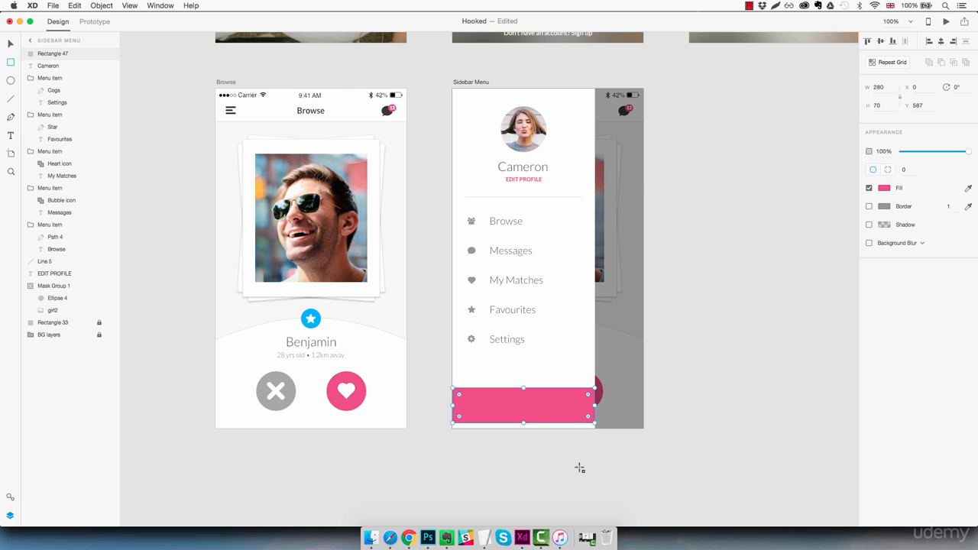
{"action": "left_click", "coordinate": [557, 406]}
{"action": "left_click_drag", "start_coordinate": [554, 406], "coordinate": [556, 413]}
{"action": "key", "text": "Down"}
{"action": "key", "text": "Down"}
{"action": "key", "text": "Down"}
{"action": "key", "text": "Down"}
{"action": "key", "text": "Down"}
{"action": "key", "text": "Down"}
{"action": "key", "text": "Down"}
{"action": "key", "text": "Down"}
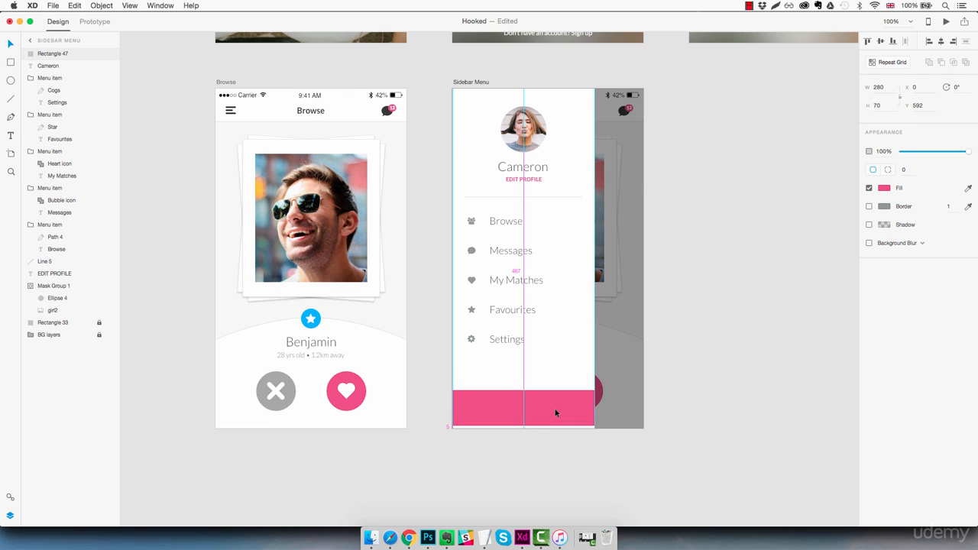
{"action": "left_click", "coordinate": [700, 390]}
Copy the HOOKED logo text from the Home artboard, paste it into Sidebar Menu and place it on the pink bar.
{"action": "scroll", "coordinate": [512, 168], "scroll_direction": "up", "scroll_amount": 10}
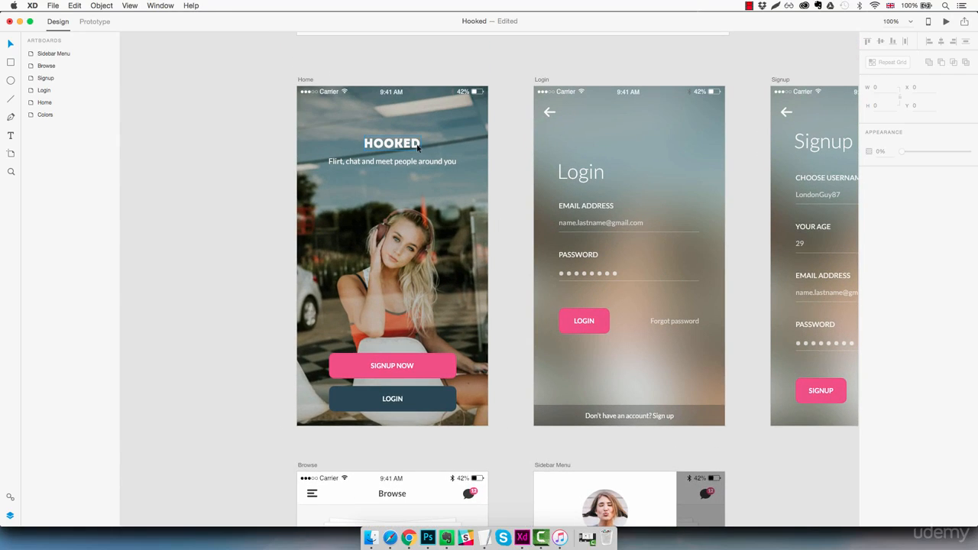
{"action": "left_click", "coordinate": [418, 146]}
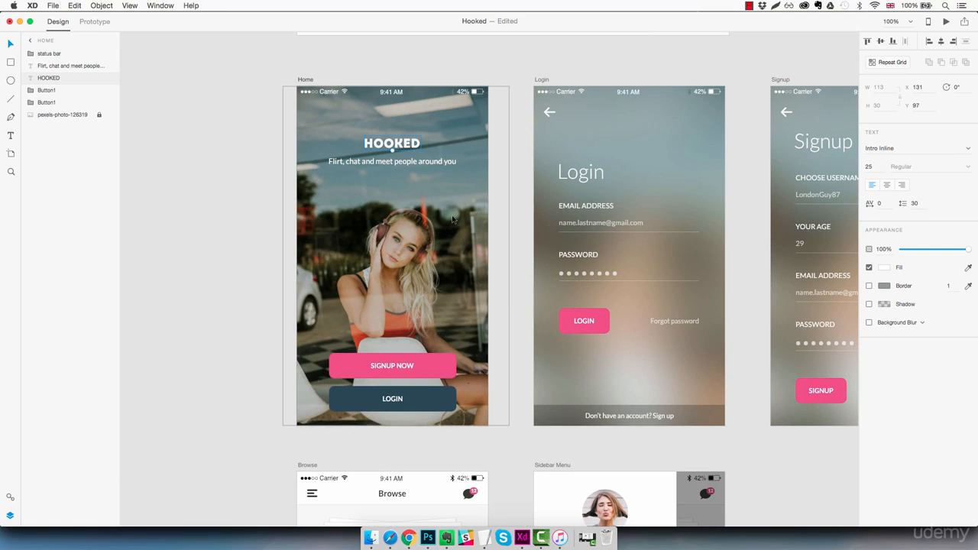
{"action": "scroll", "coordinate": [644, 454], "scroll_direction": "down", "scroll_amount": 7}
{"action": "scroll", "coordinate": [580, 375], "scroll_direction": "down", "scroll_amount": 3}
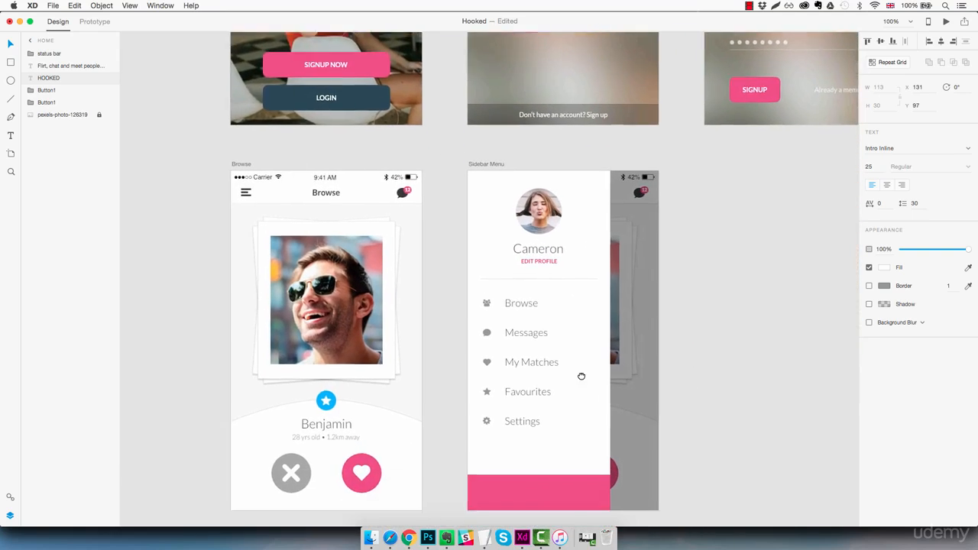
{"action": "key", "text": "super+v"}
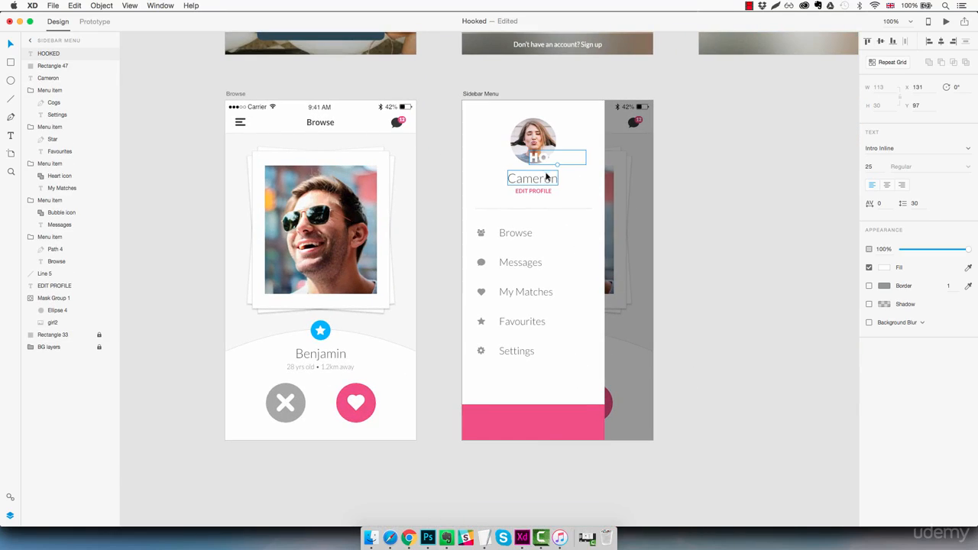
{"action": "left_click_drag", "start_coordinate": [536, 163], "coordinate": [542, 434]}
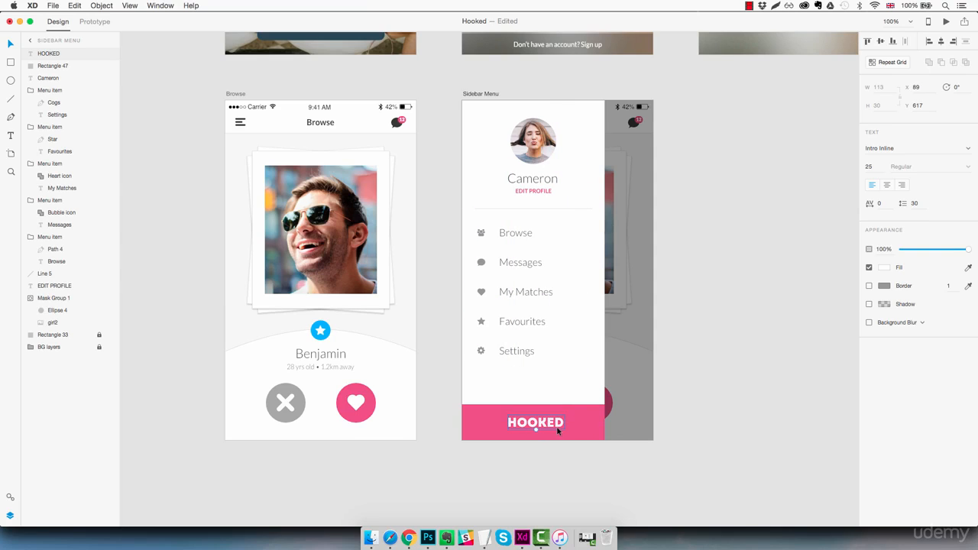
Set the sidebar's HOOKED logo text to size 20 and centre it on the pink bar.
{"action": "left_click", "coordinate": [868, 165]}
{"action": "type", "text": "20"}
{"action": "key", "text": "Return"}
{"action": "key", "text": "Down"}
{"action": "key", "text": "Down"}
{"action": "left_click_drag", "start_coordinate": [543, 426], "coordinate": [549, 424]}
{"action": "left_click", "coordinate": [707, 389]}
{"action": "left_click_drag", "start_coordinate": [714, 358], "coordinate": [692, 388]}
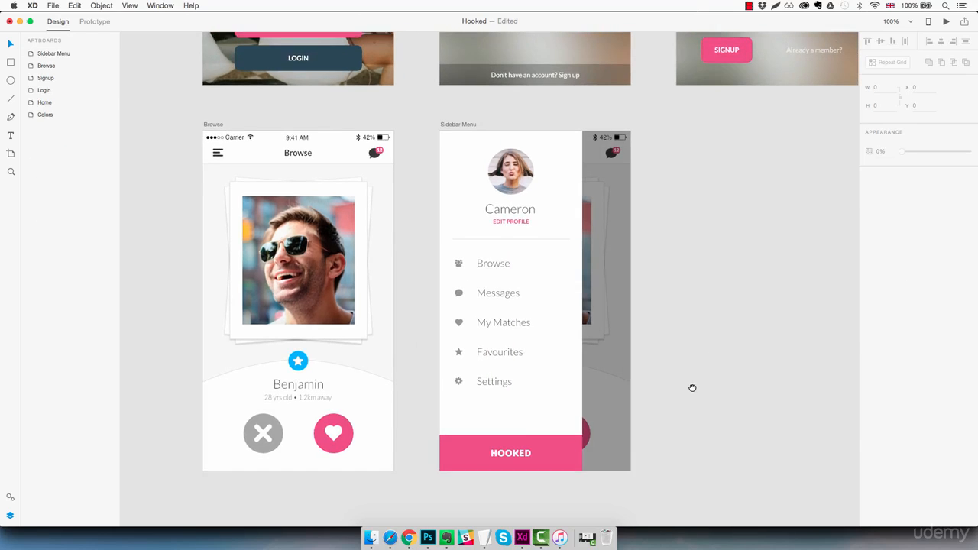